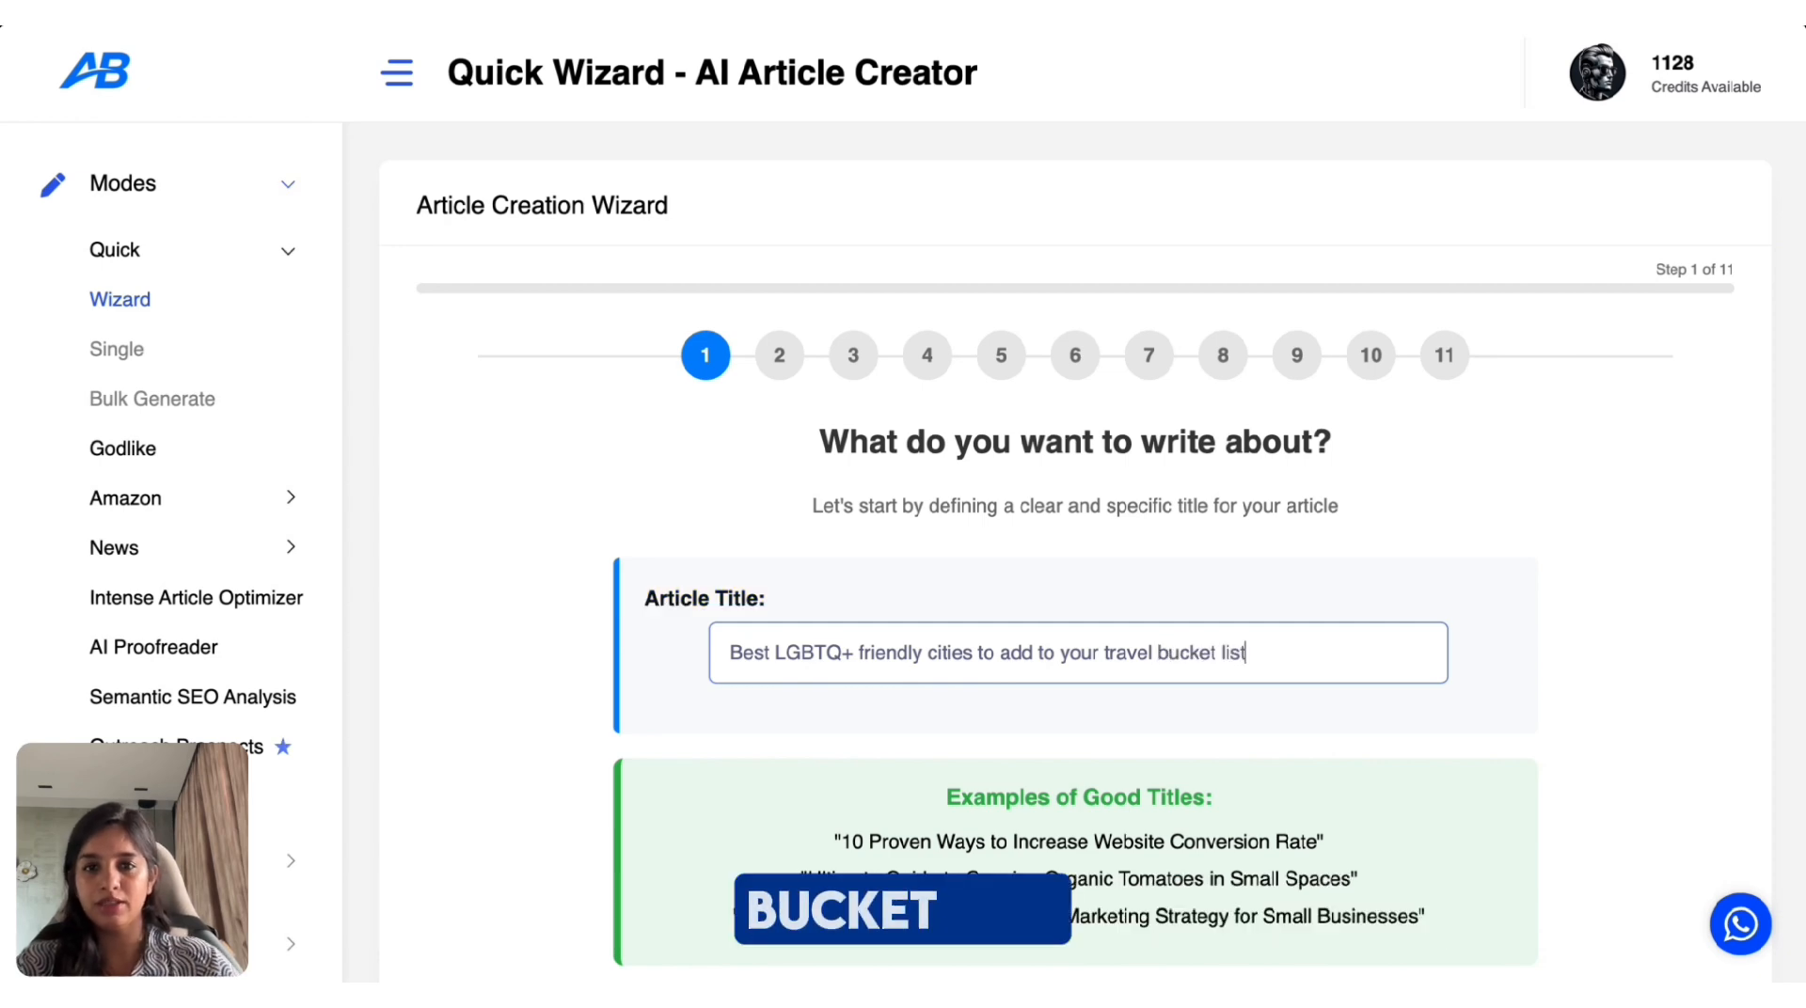
- Submit the article title and look through the available article languages
key(Return)
scroll(1147, 677, down, 2)
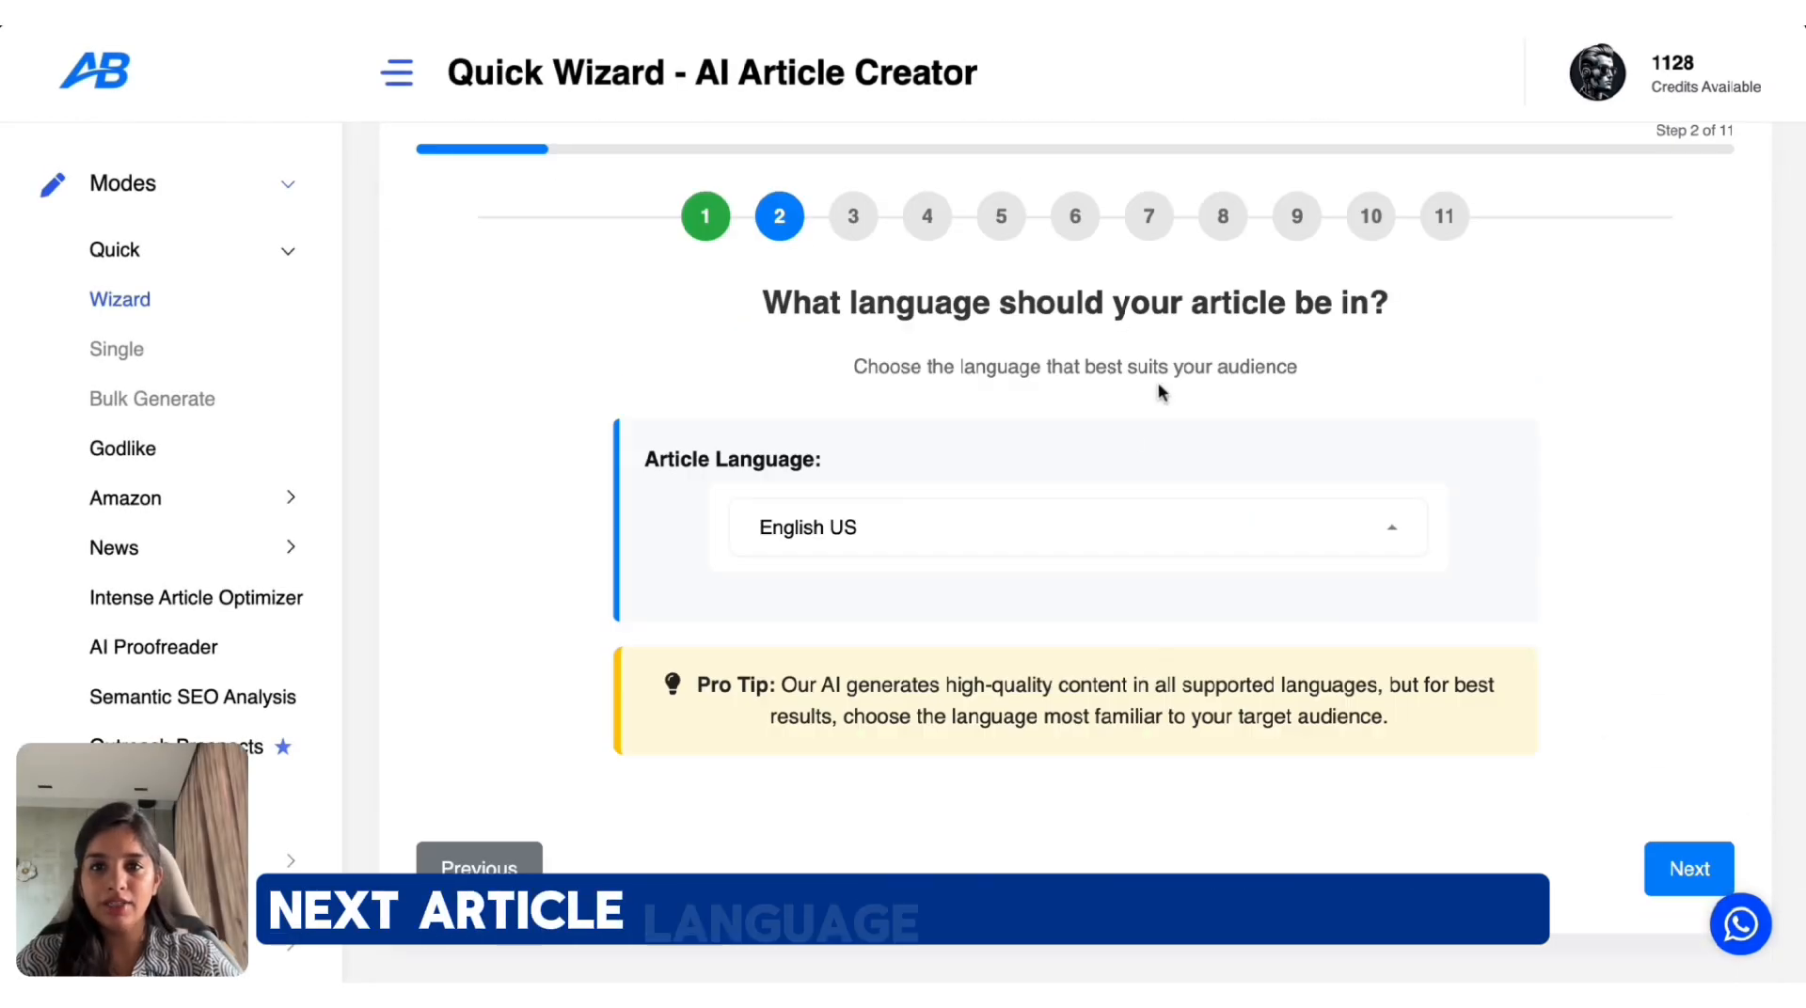
click(1071, 550)
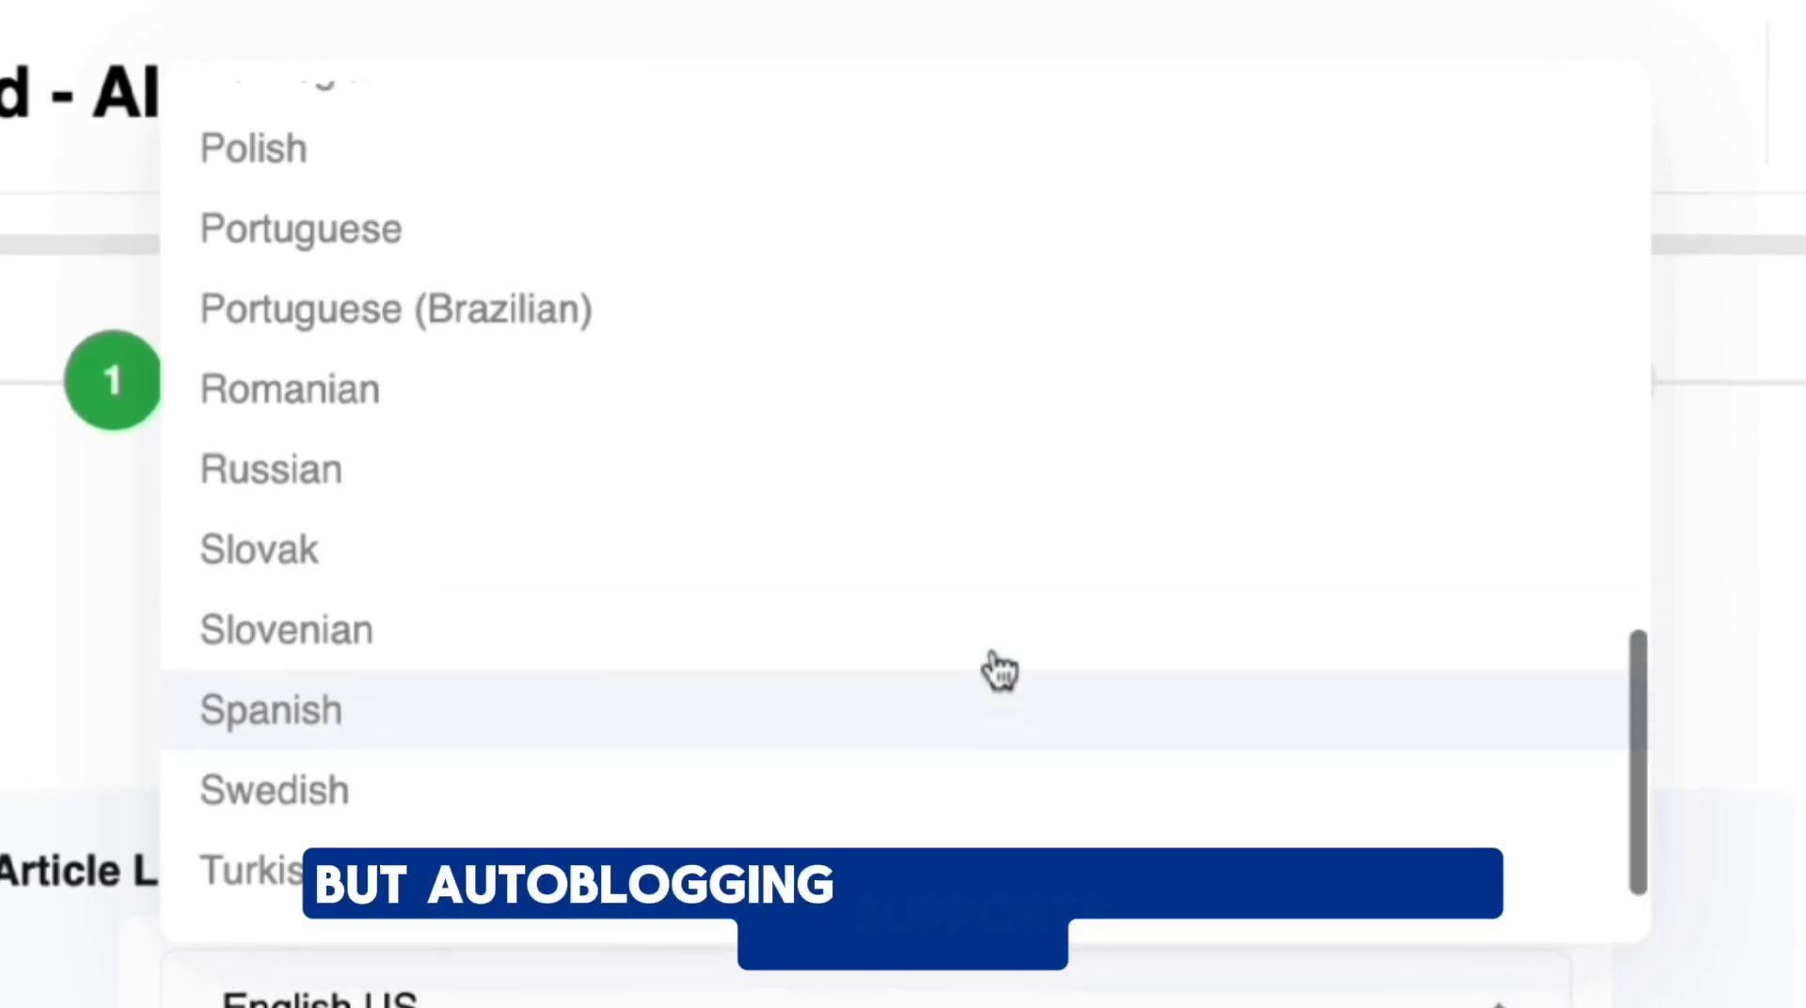
scroll(999, 669, up, 5)
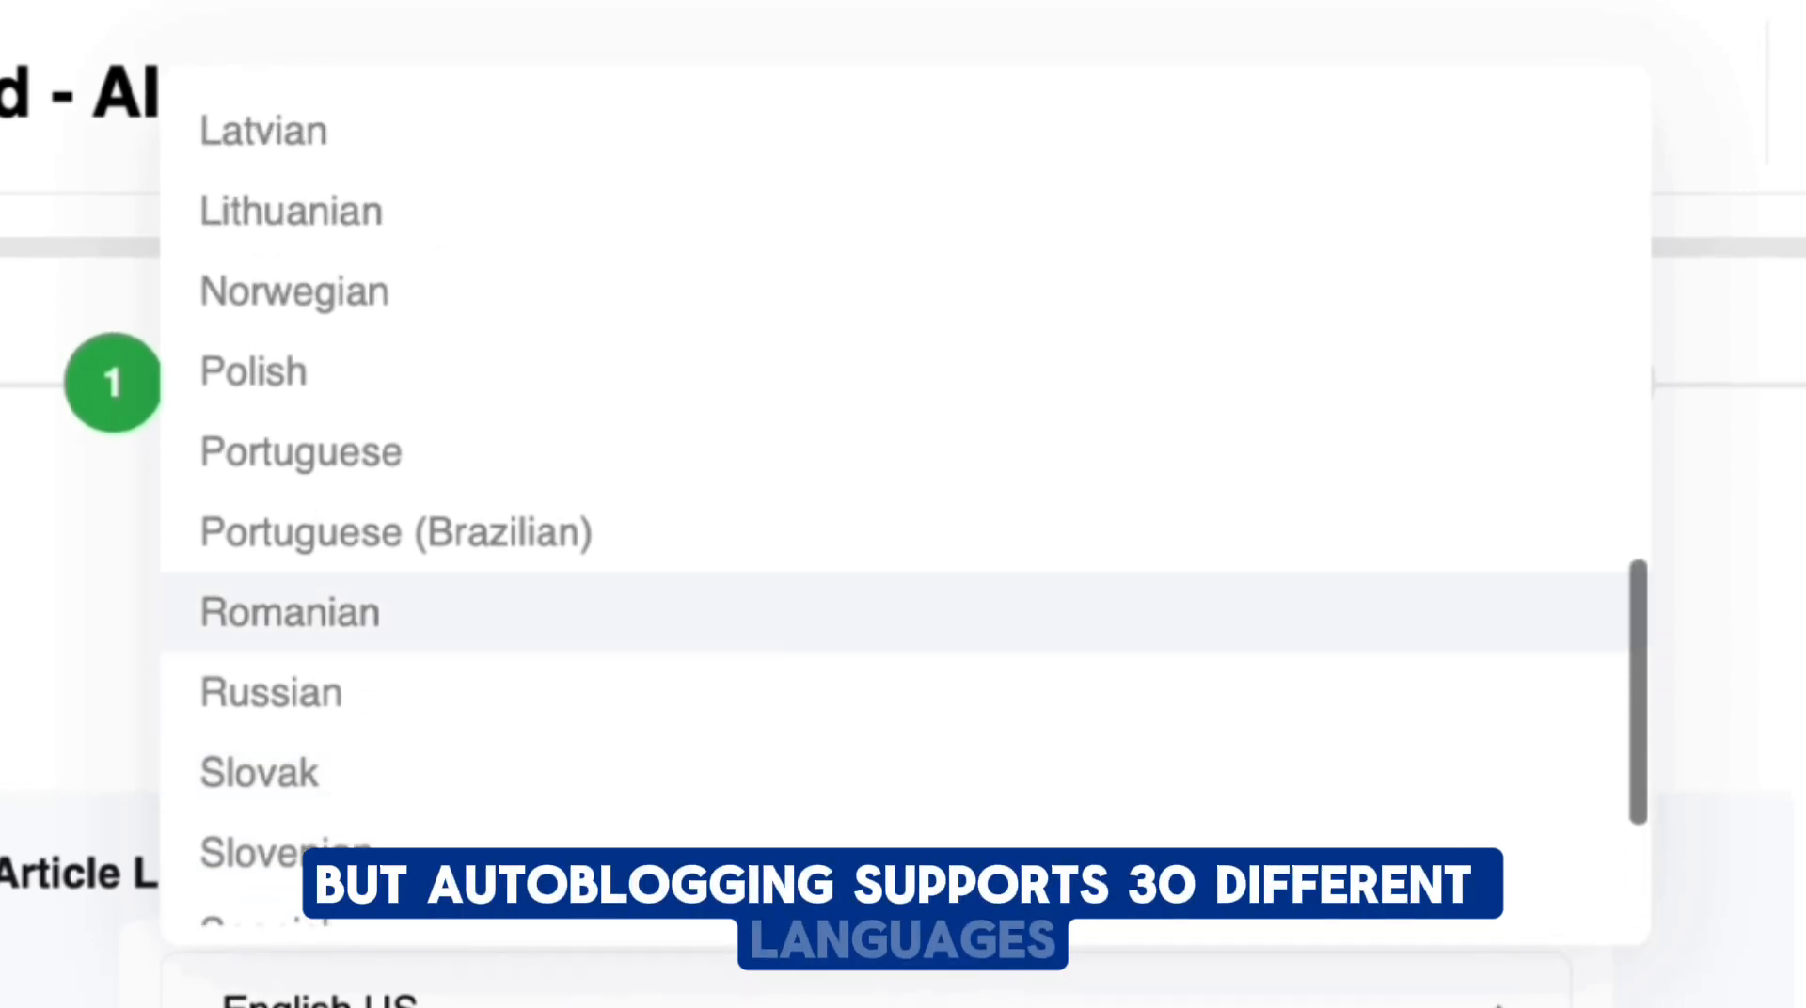
scroll(998, 733, up, 5)
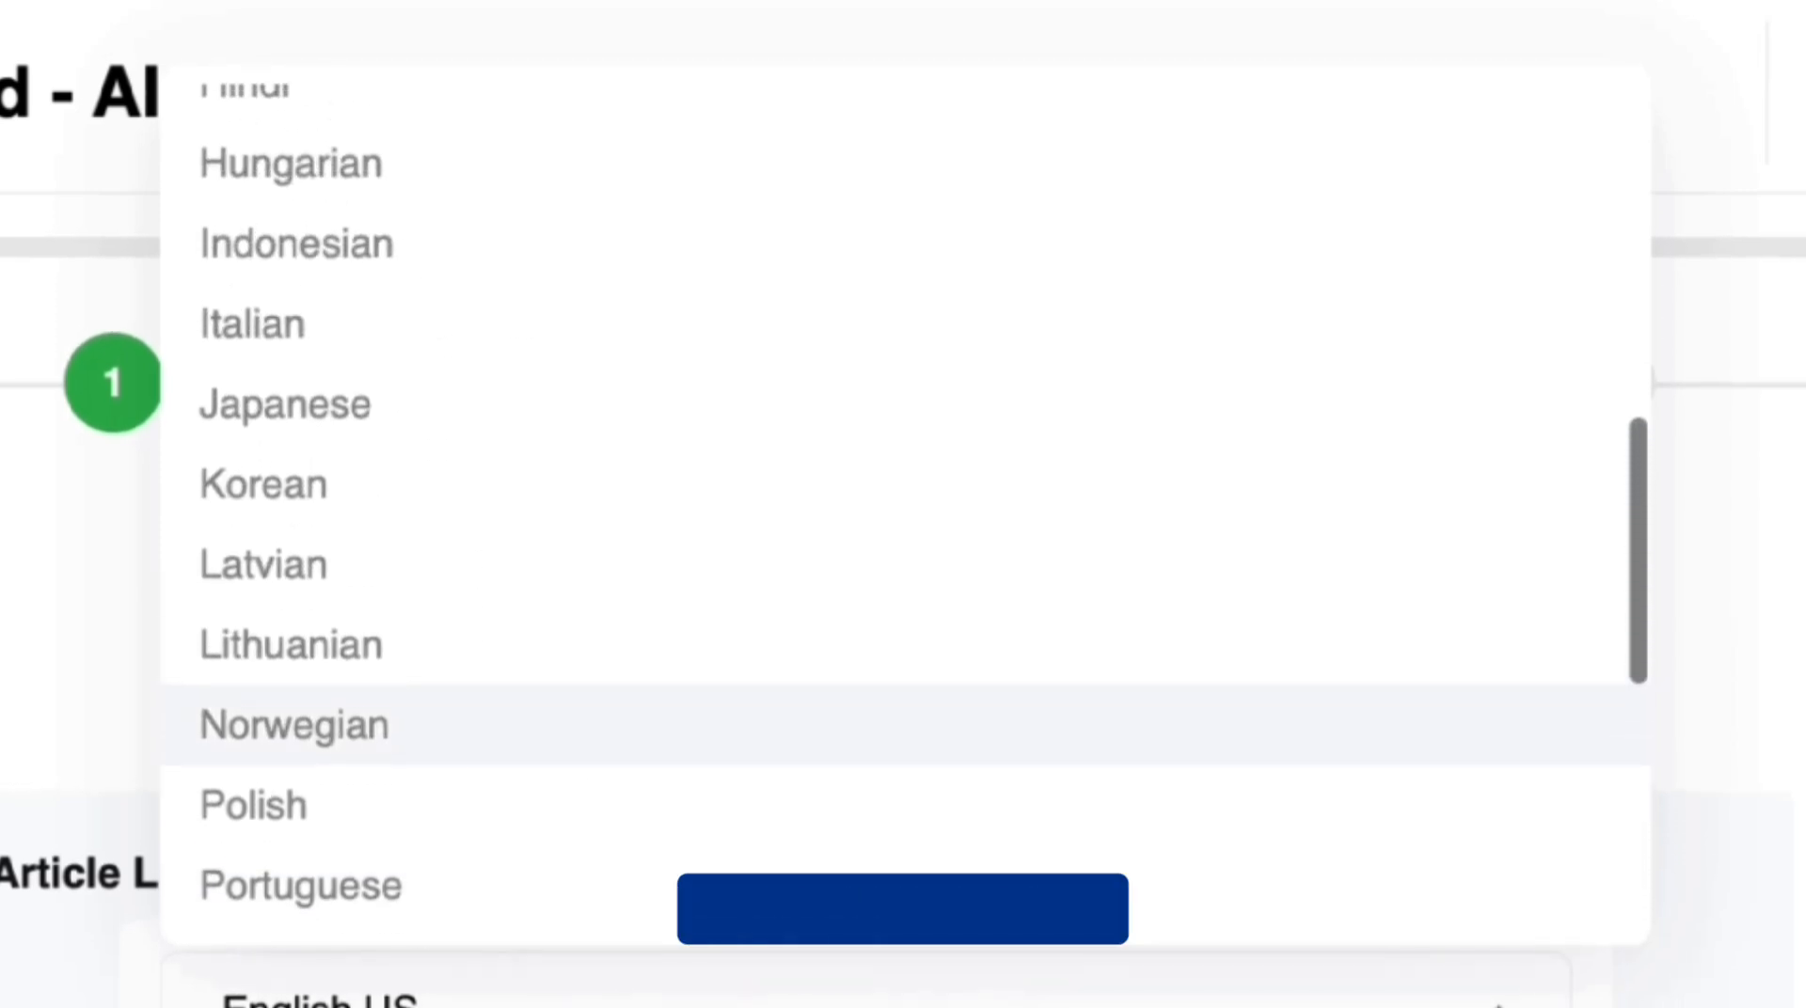
scroll(999, 740, up, 4)
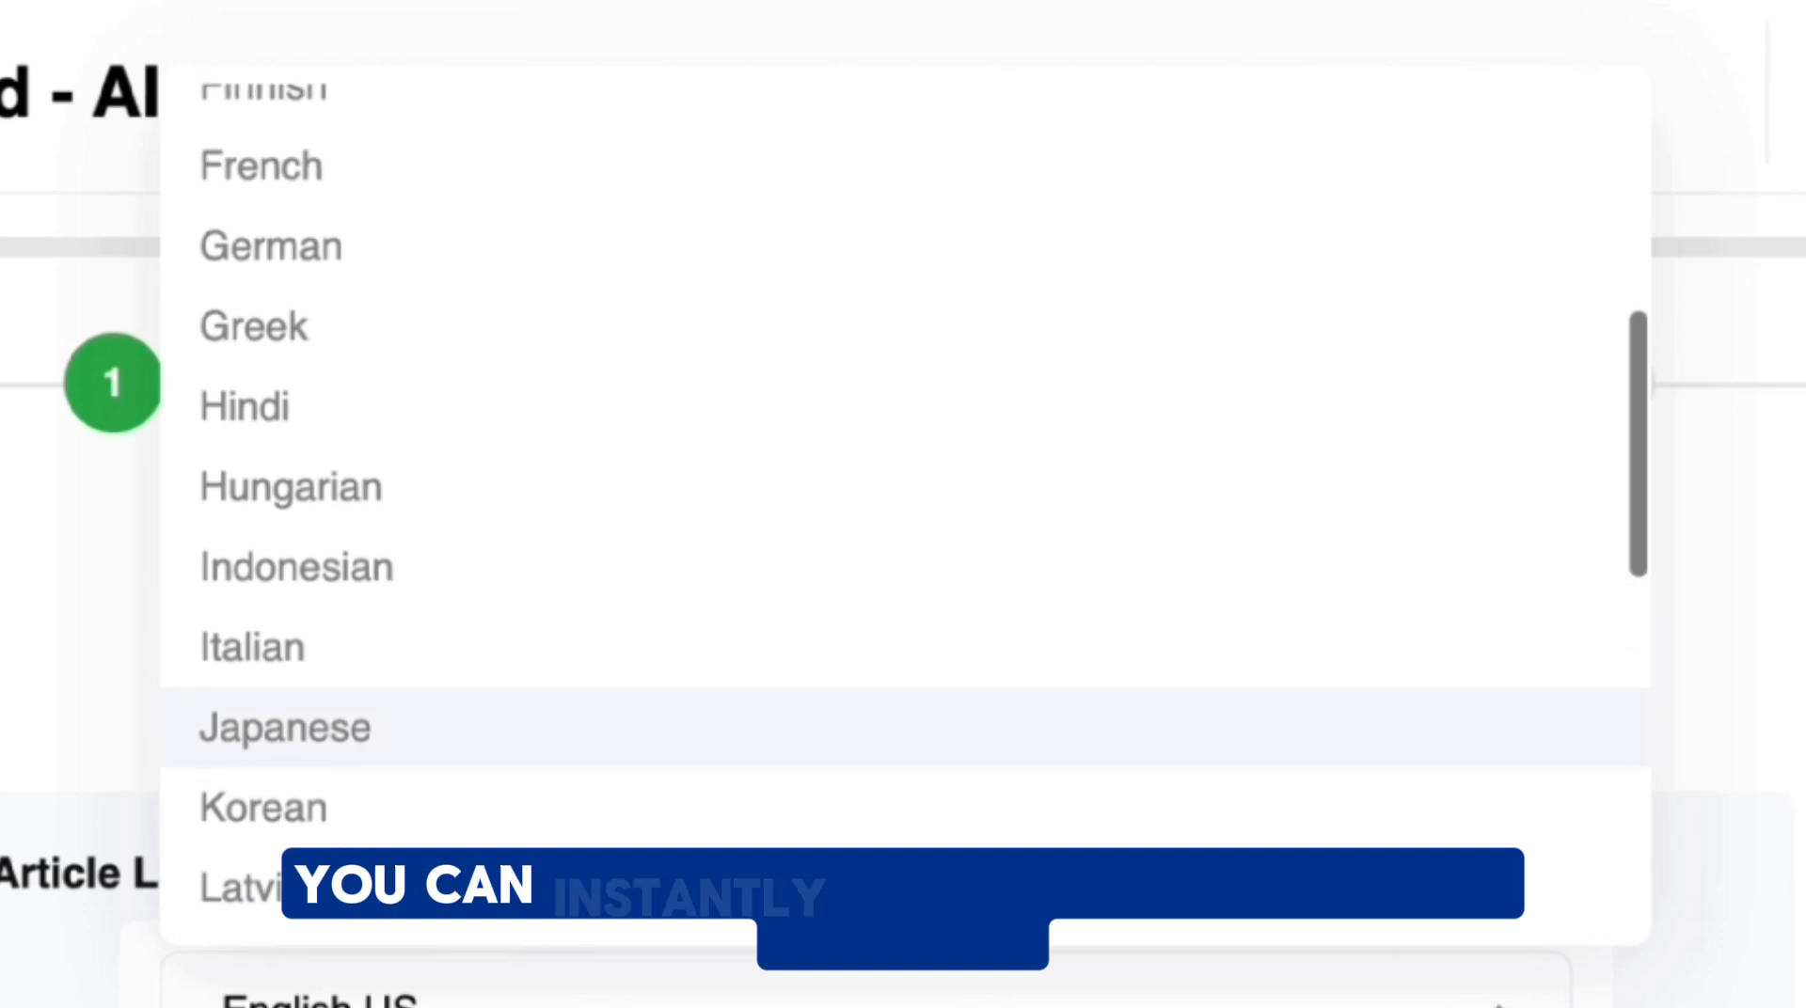
scroll(999, 740, up, 6)
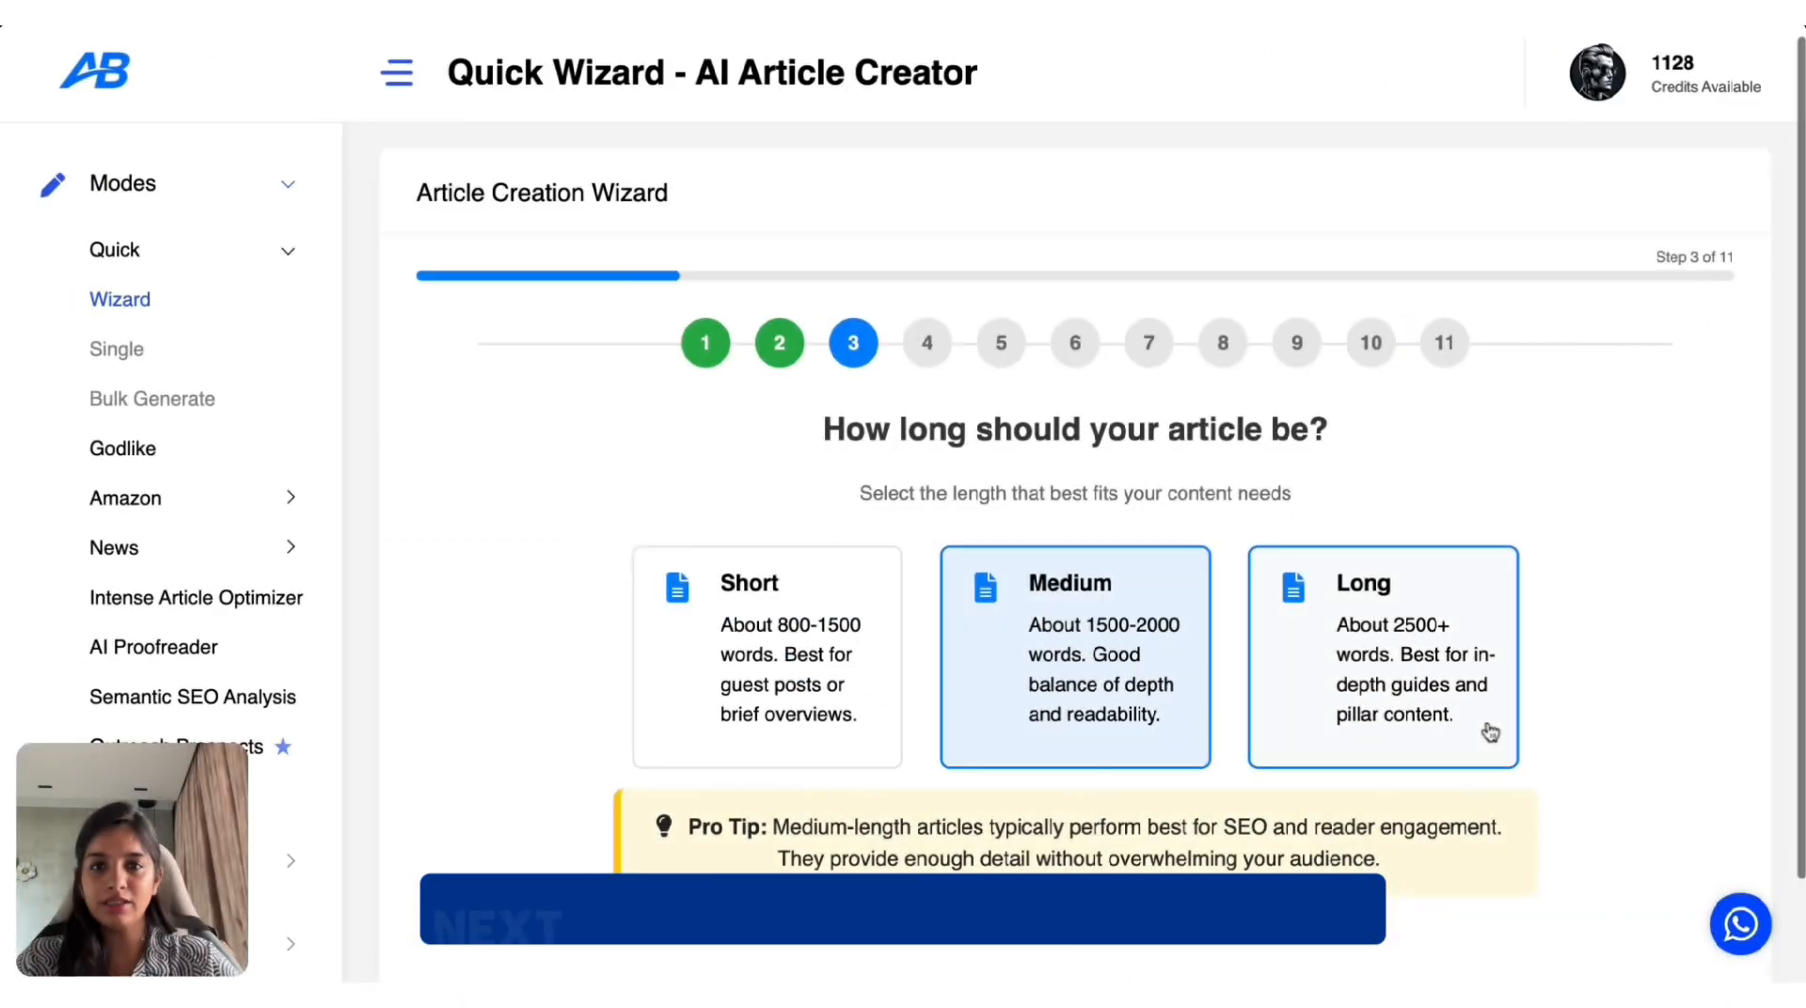
- Try the Places - Local, Informative and Listicle article types in turn
scroll(1489, 732, down, 1)
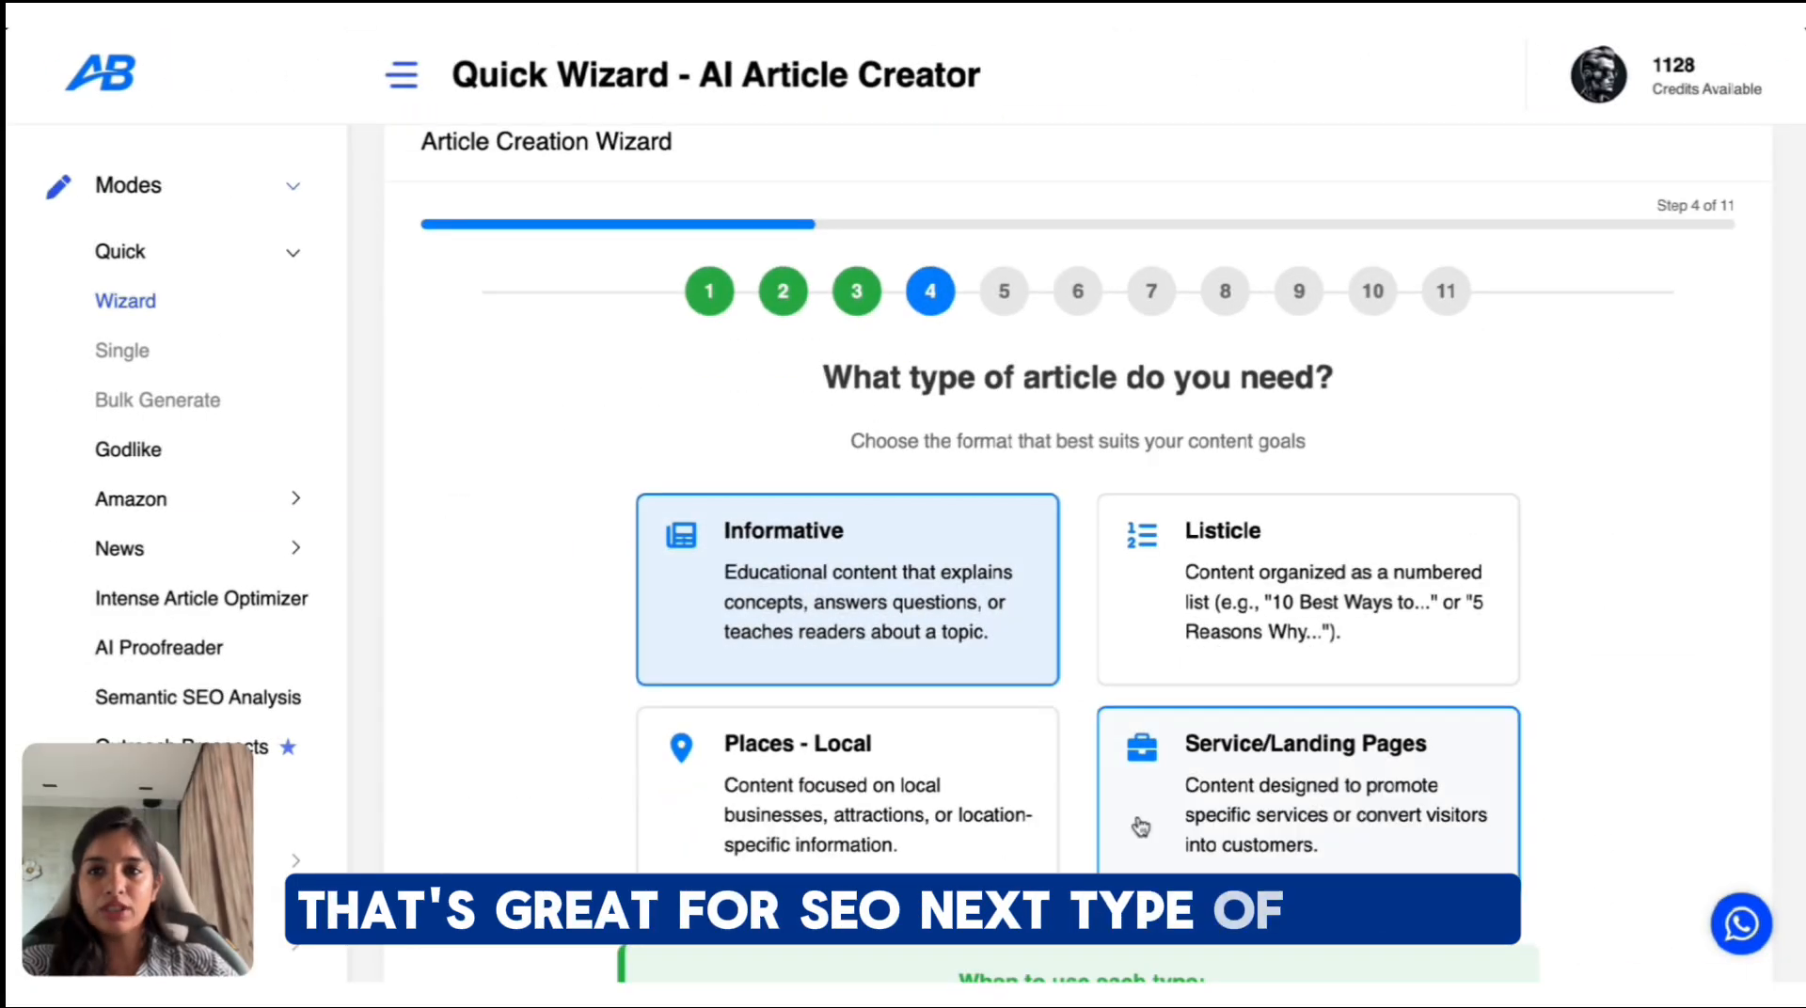
click(790, 864)
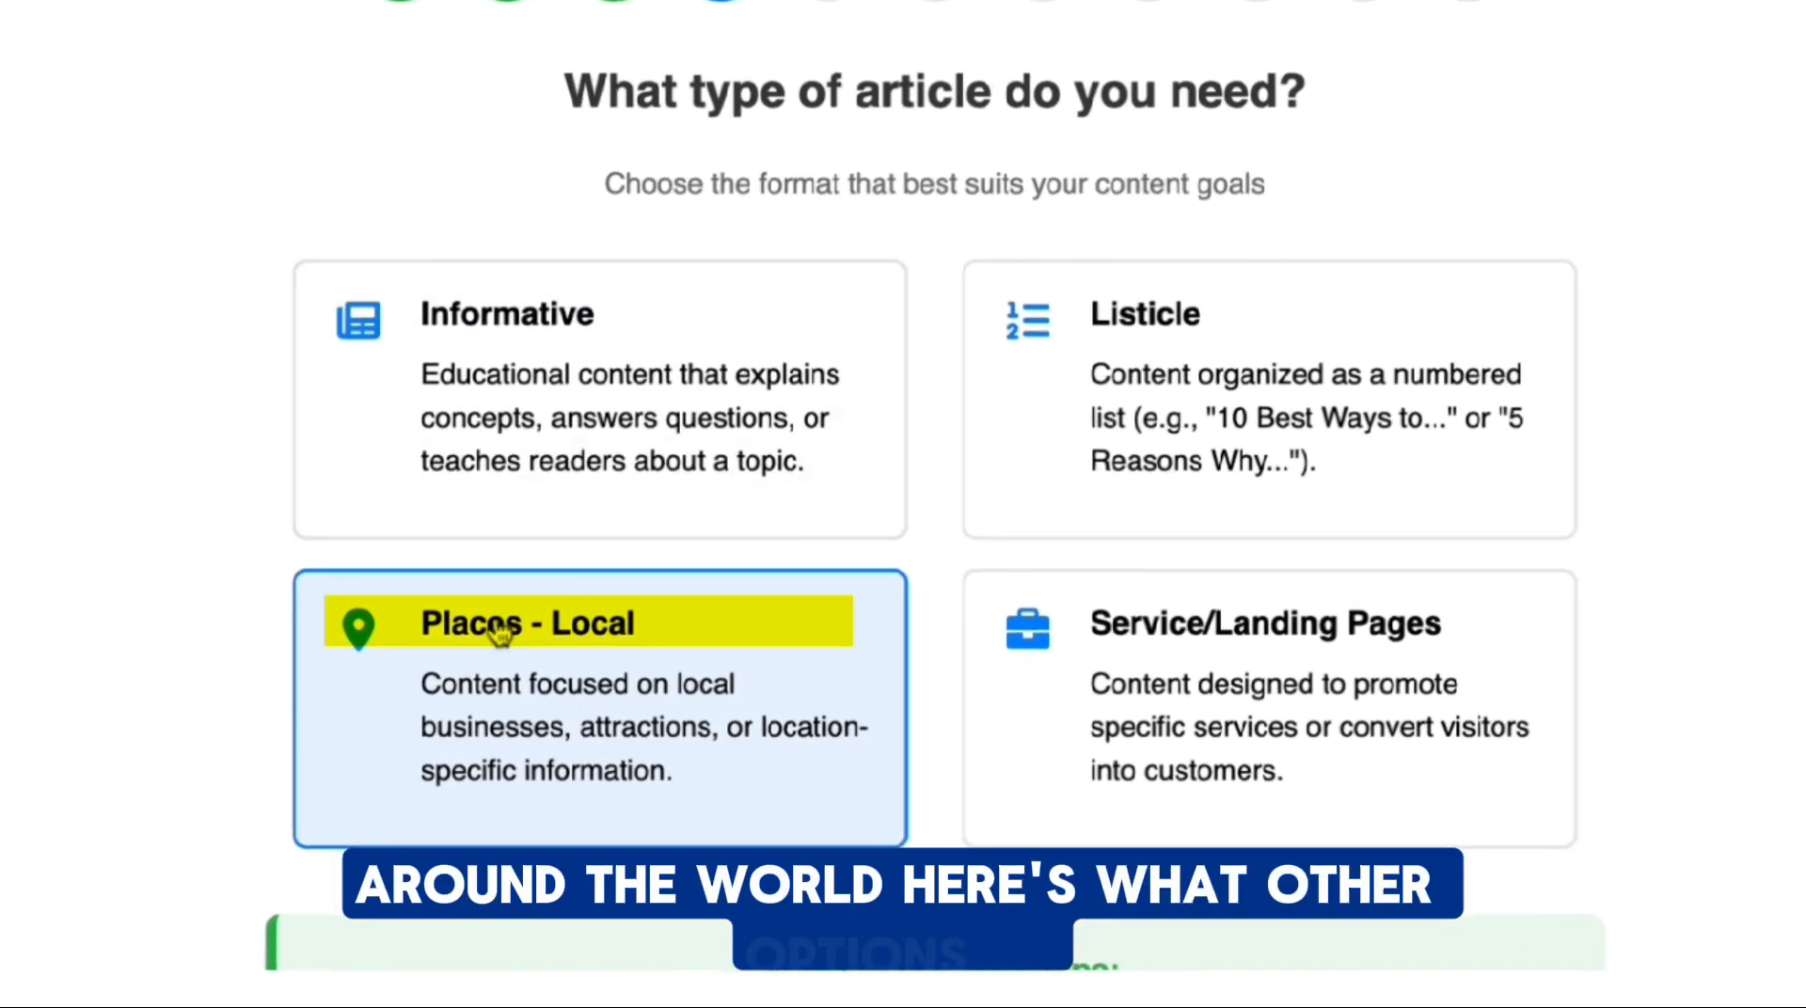
click(748, 466)
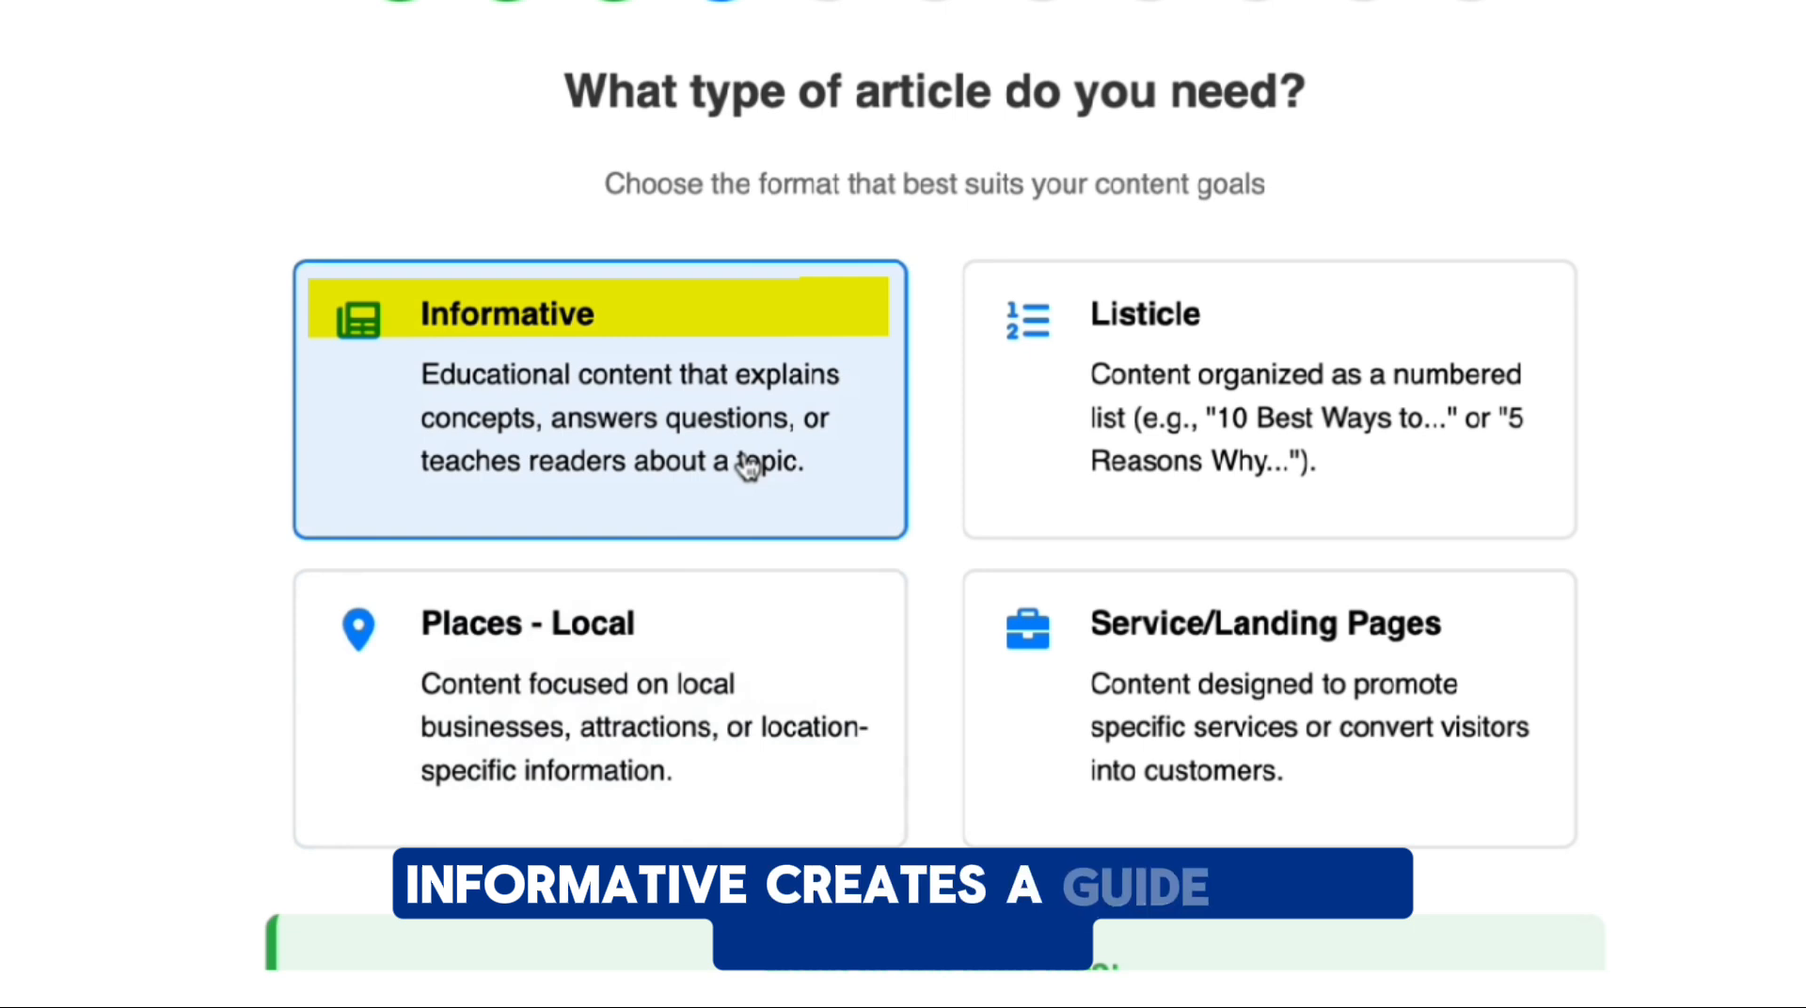
click(1208, 381)
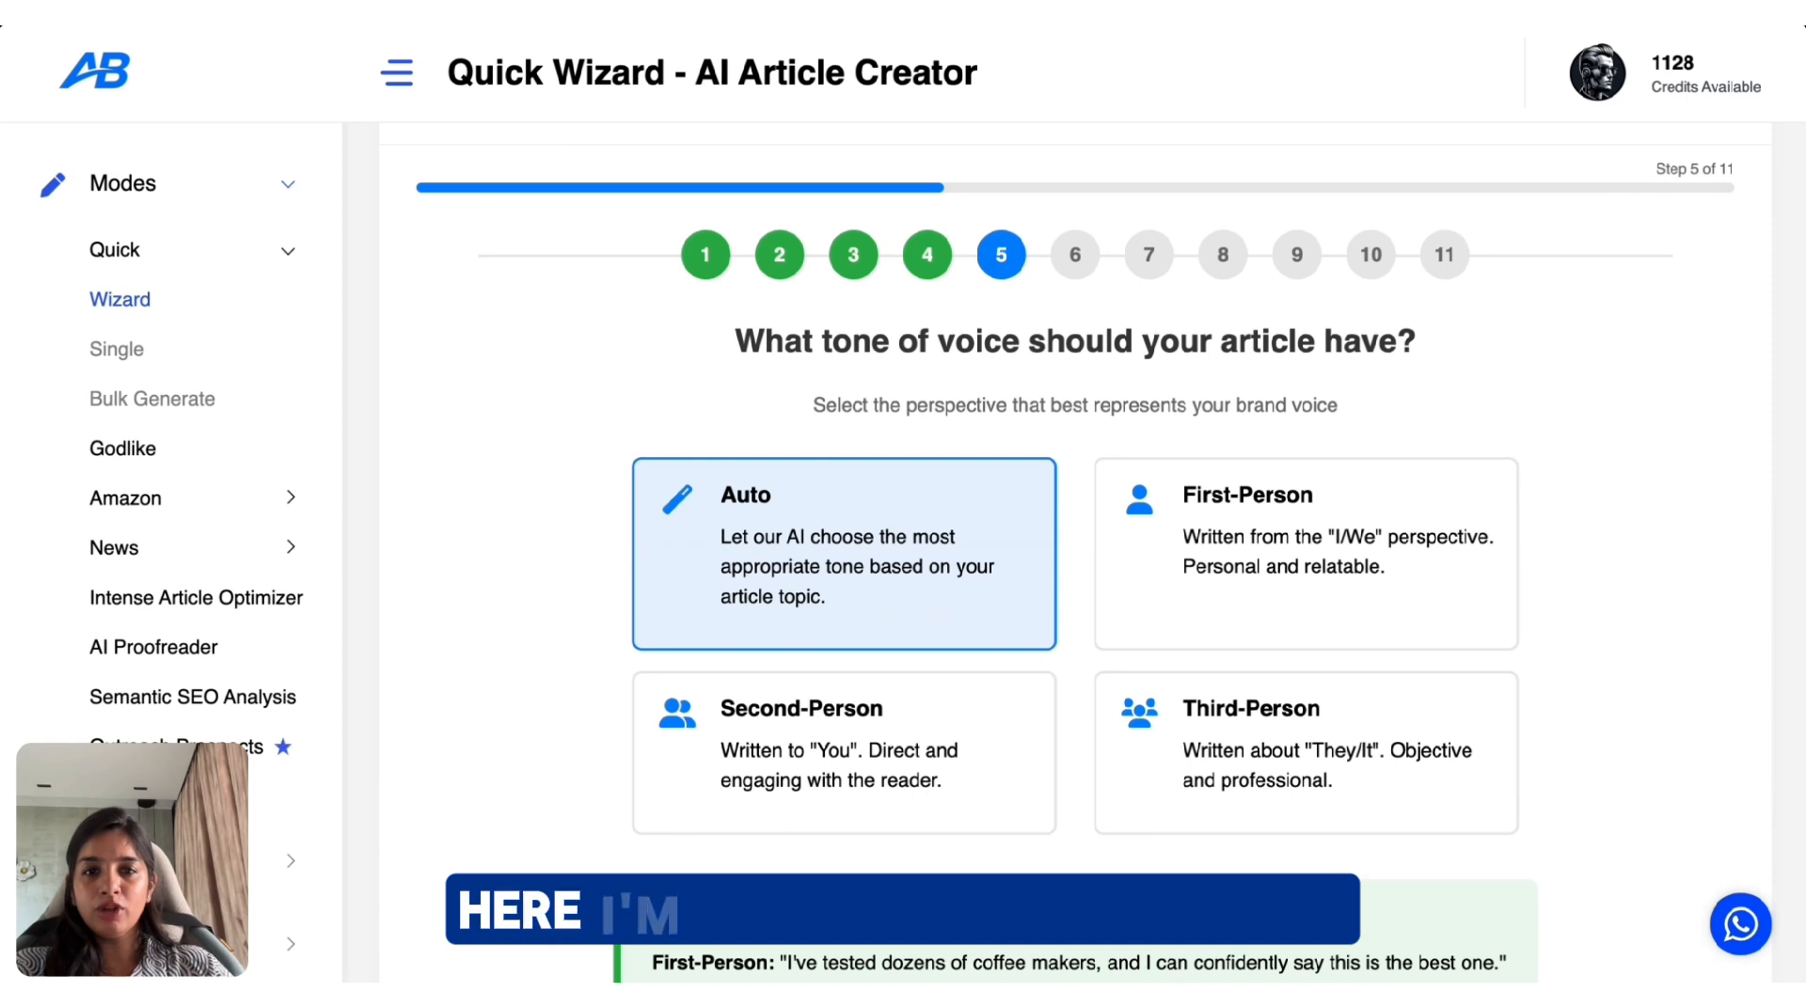
- Try the Second-Person tone, settle on Third-Person as the tone of voice, and continue to the writing styles
click(1216, 784)
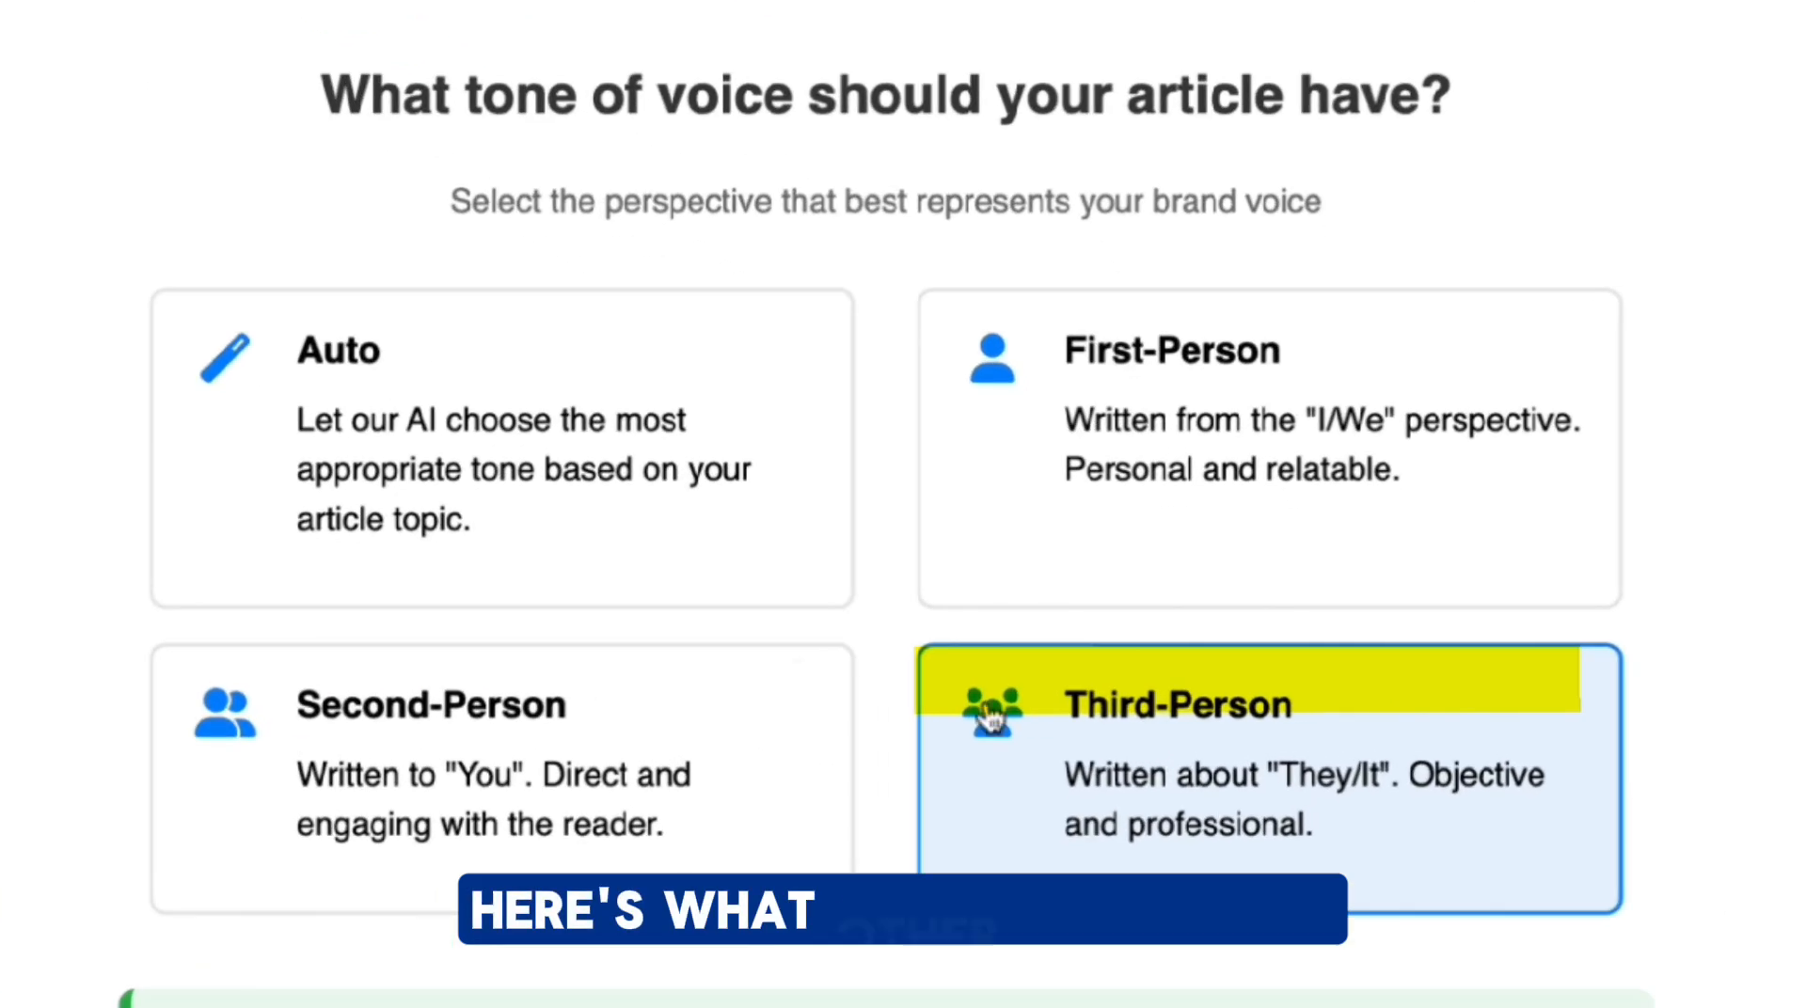
click(390, 779)
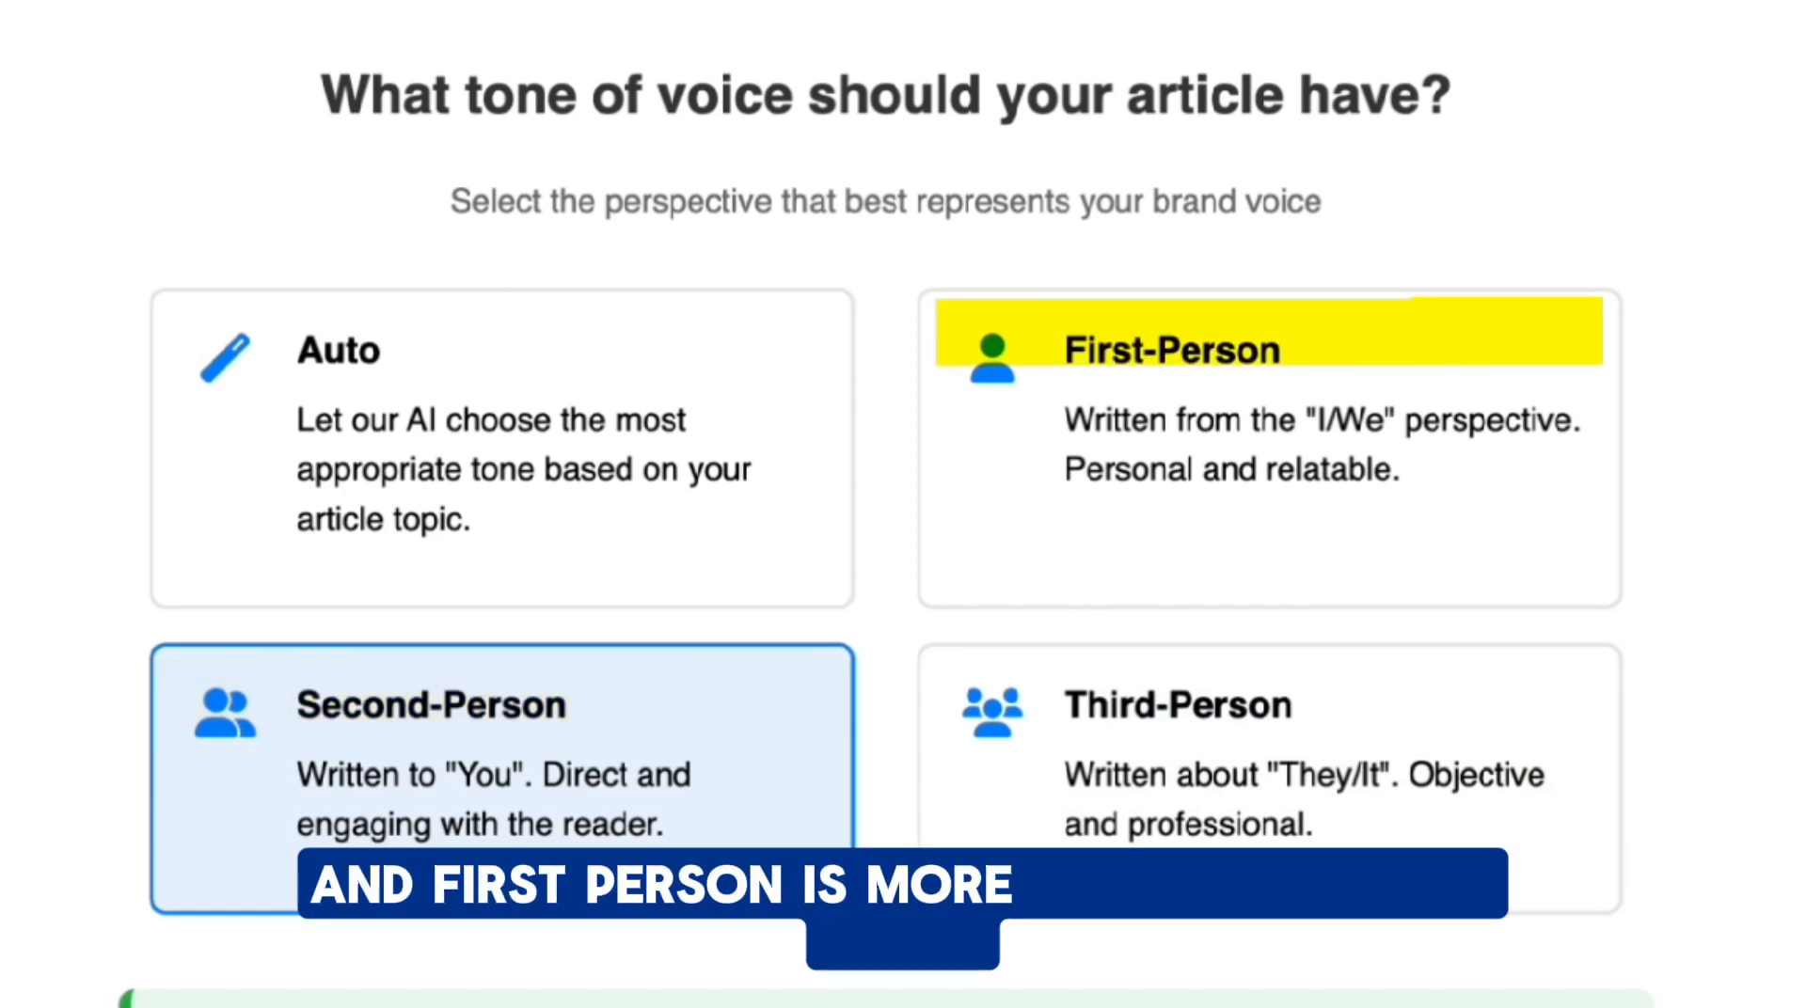
click(1137, 742)
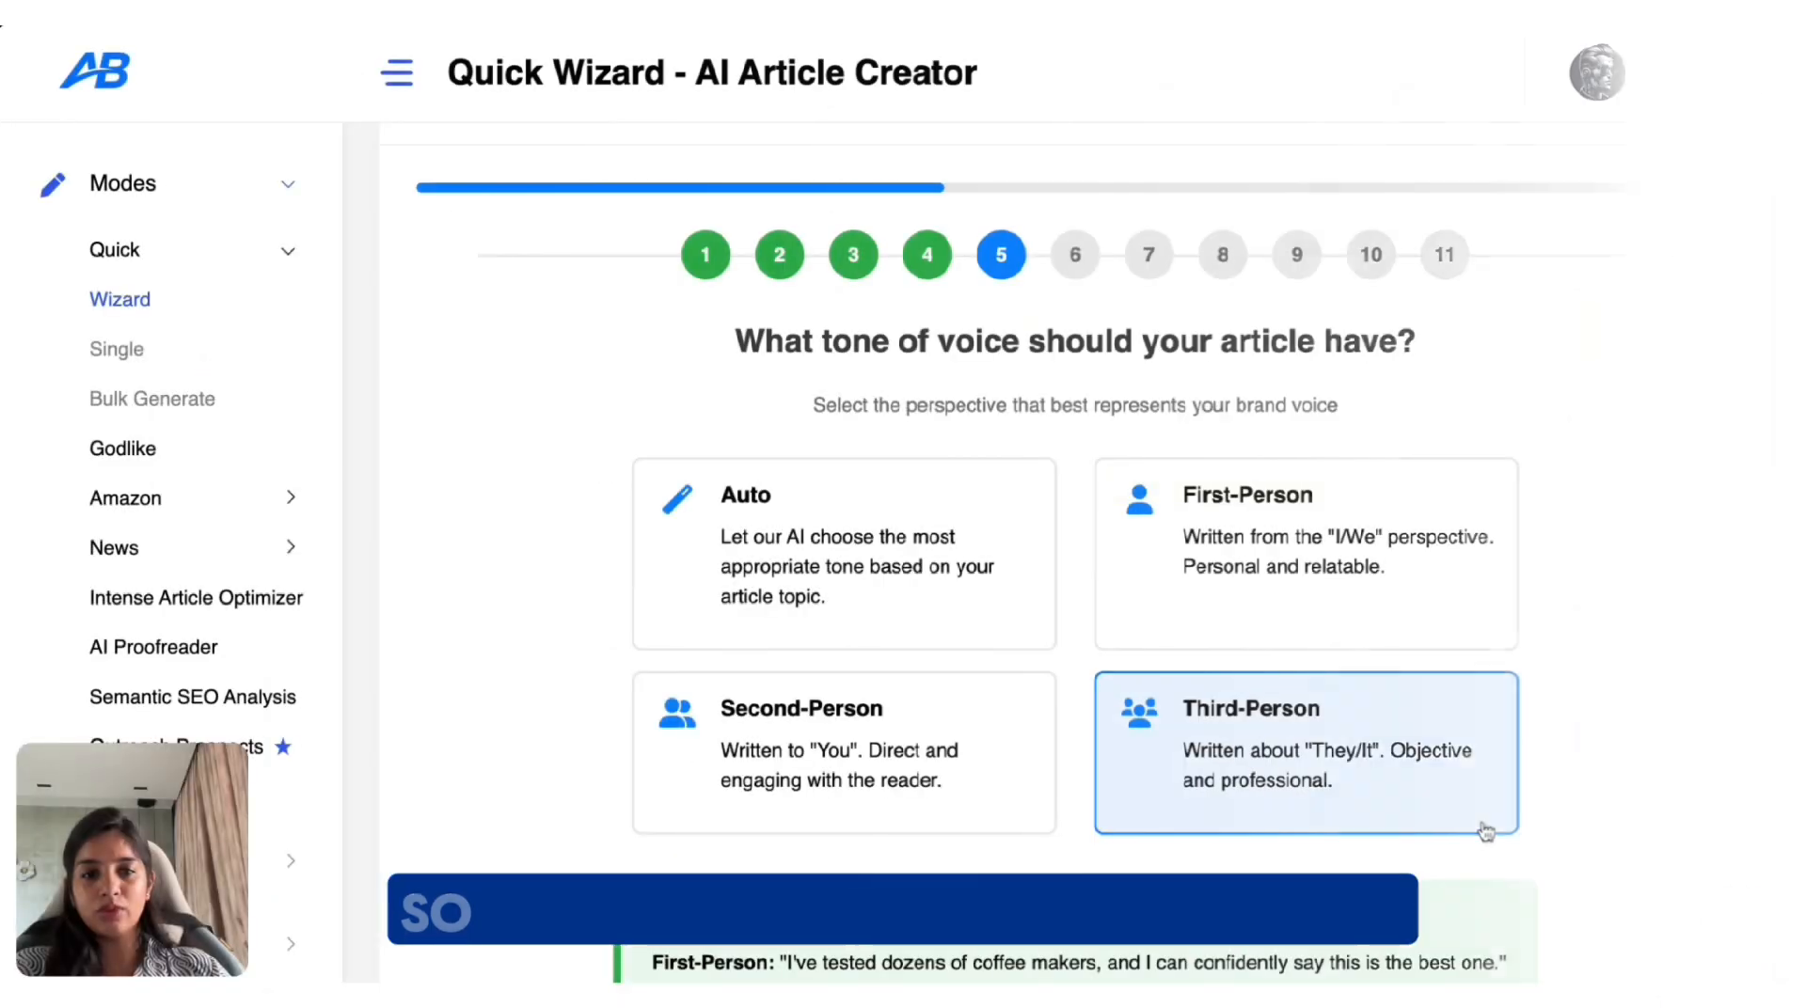
scroll(1483, 835, down, 5)
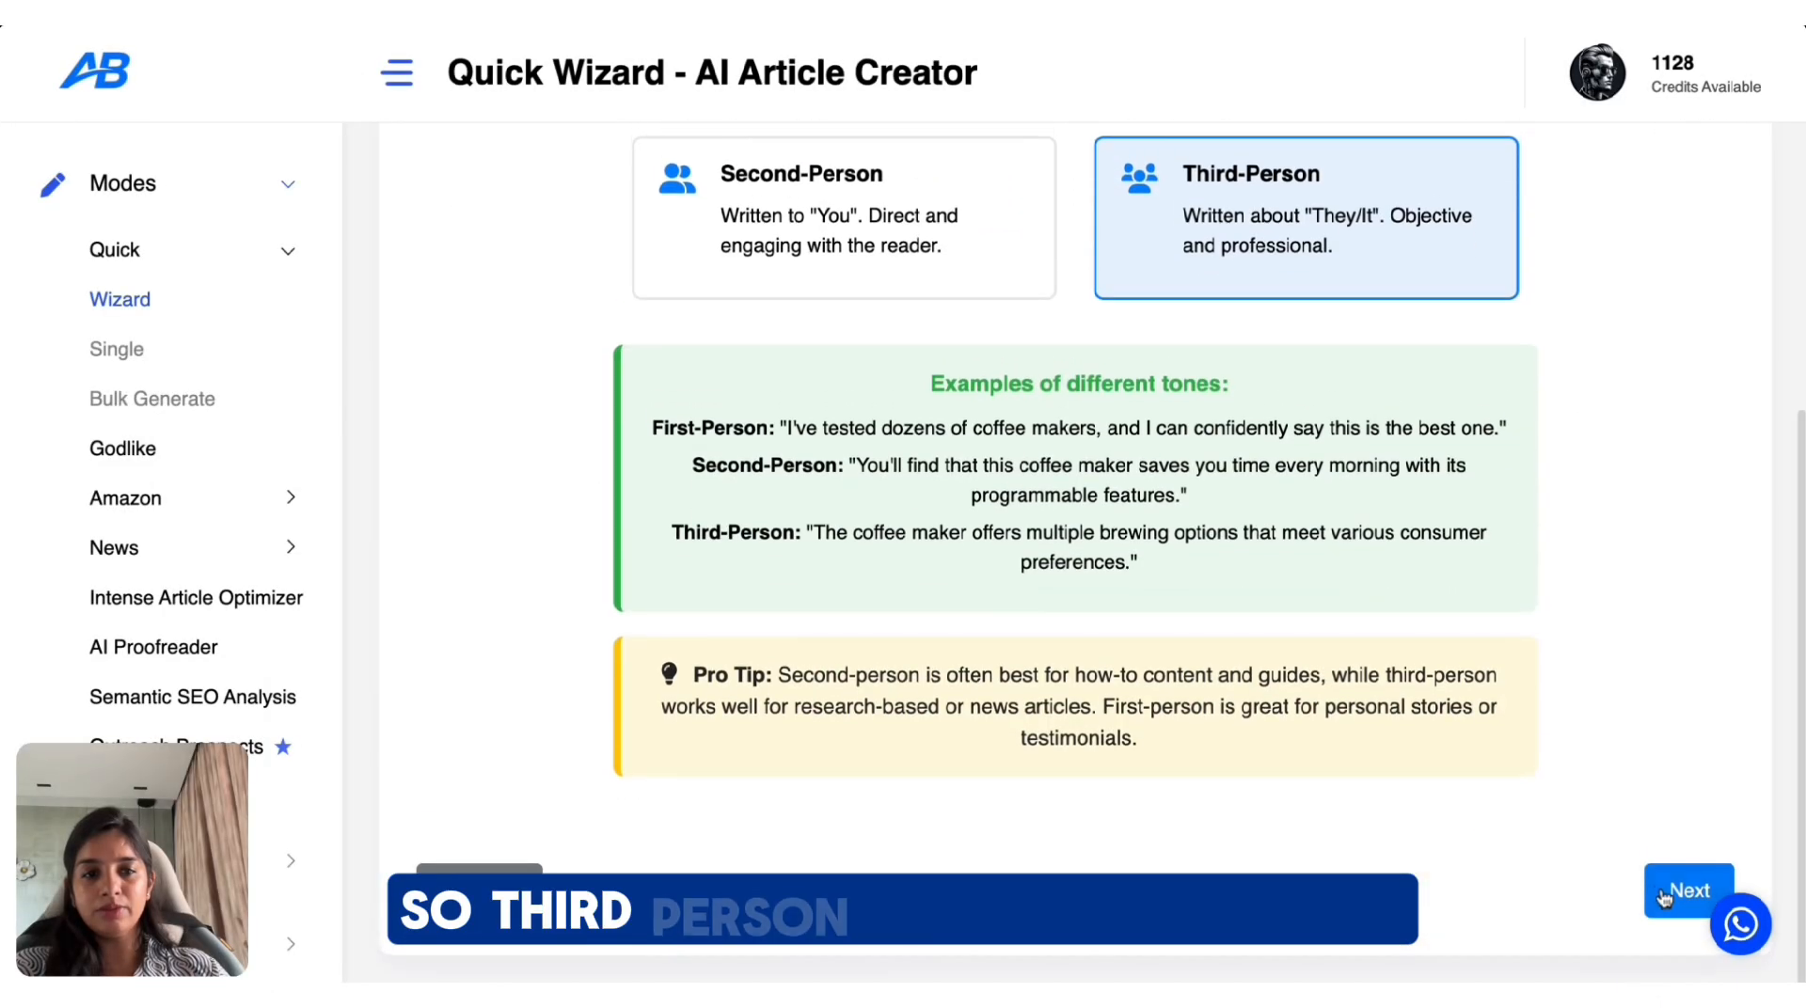
click(1683, 891)
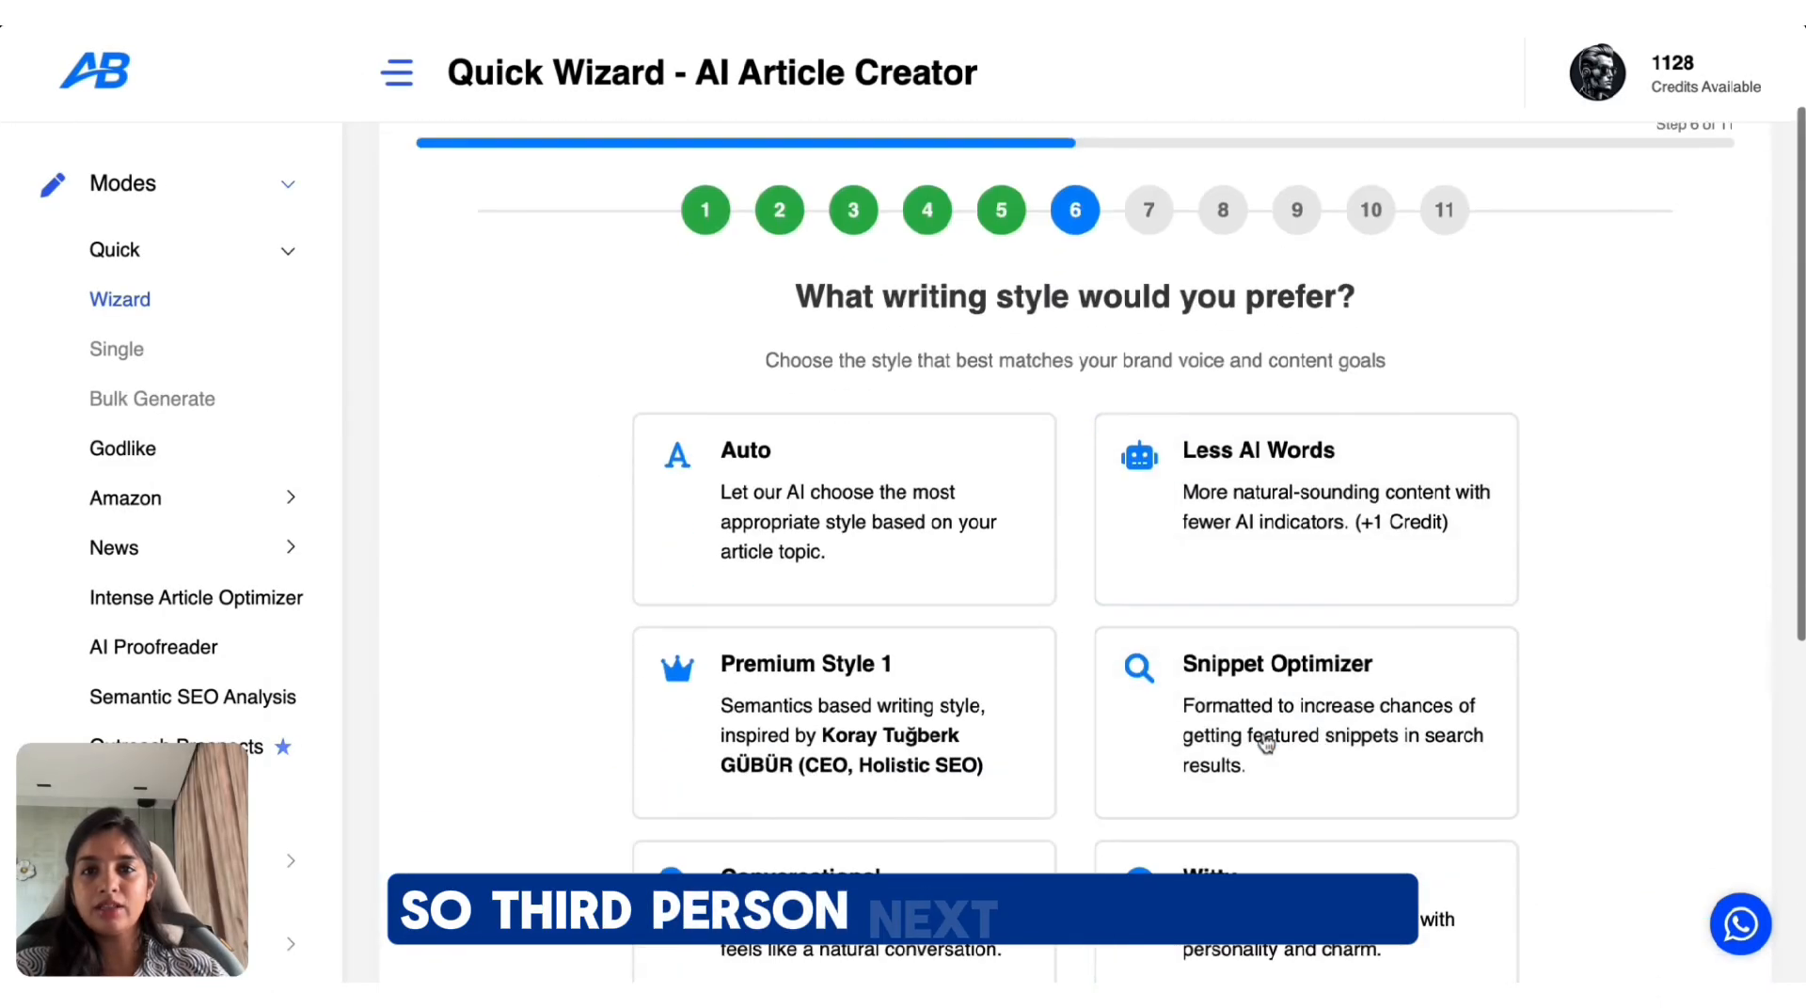
- Try the Auto, Less AI Words, Premium Style 1 and Witty writing styles, and settle on Professional
scroll(1266, 743, down, 5)
click(995, 701)
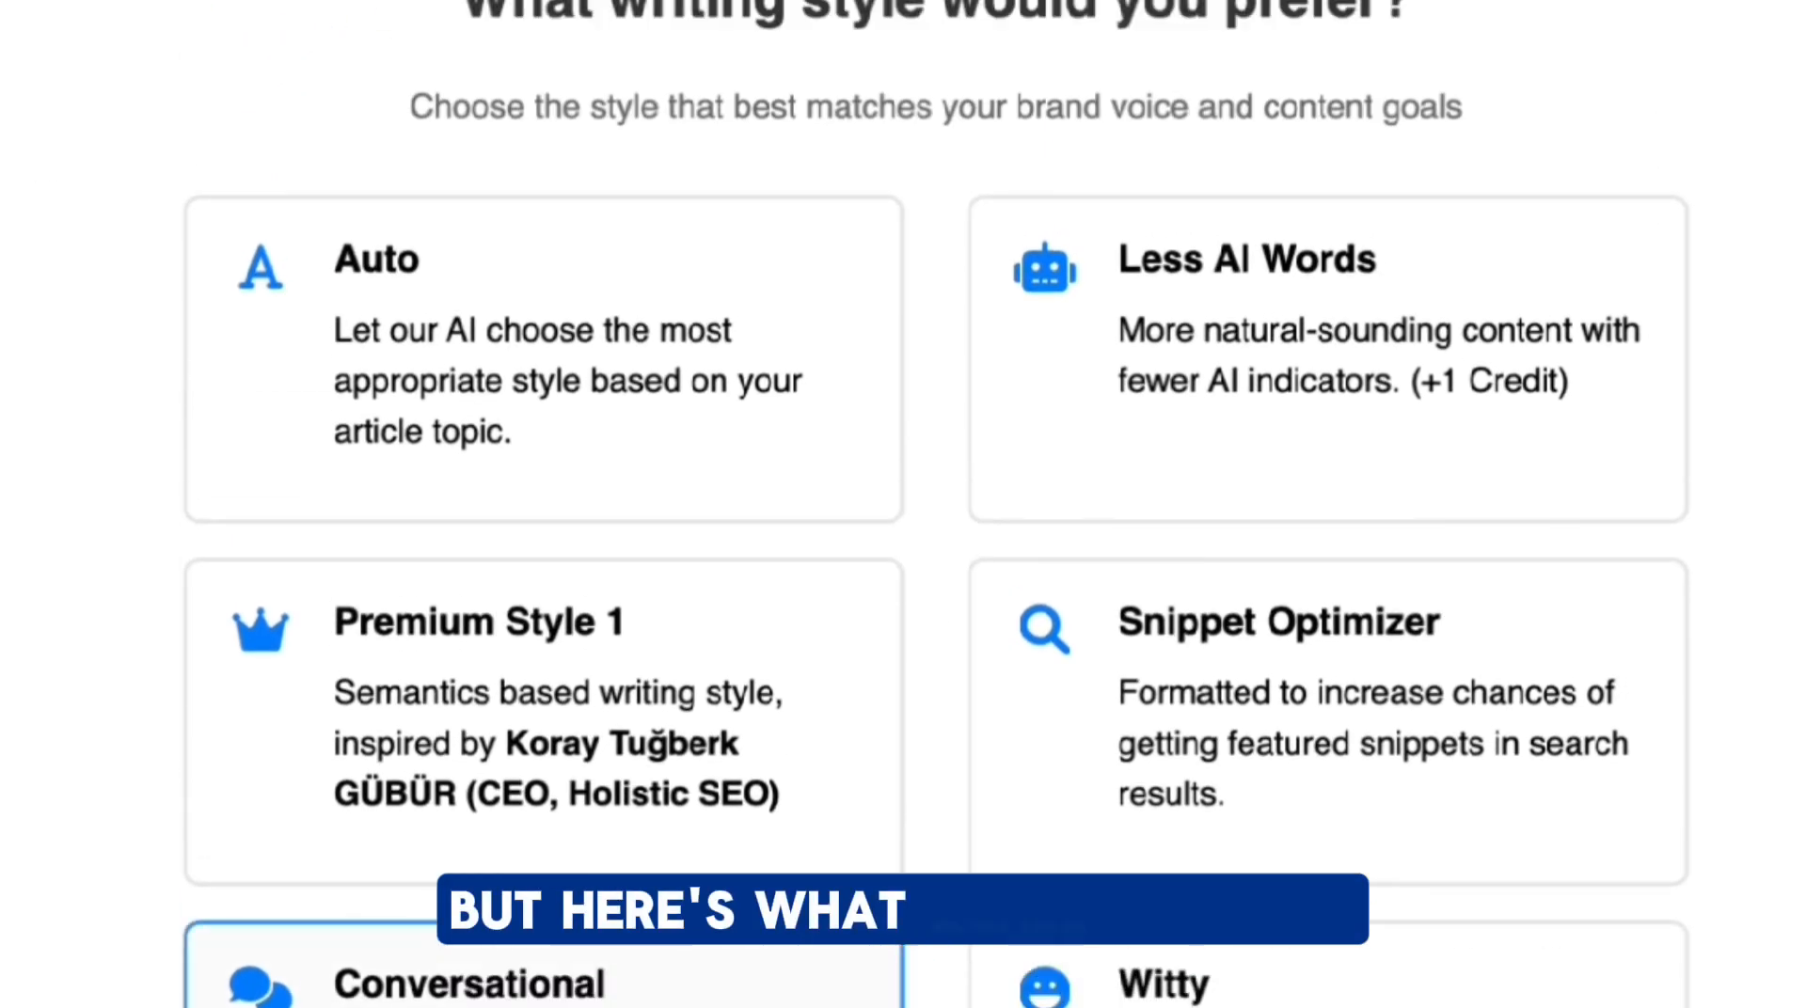
scroll(554, 903, up, 2)
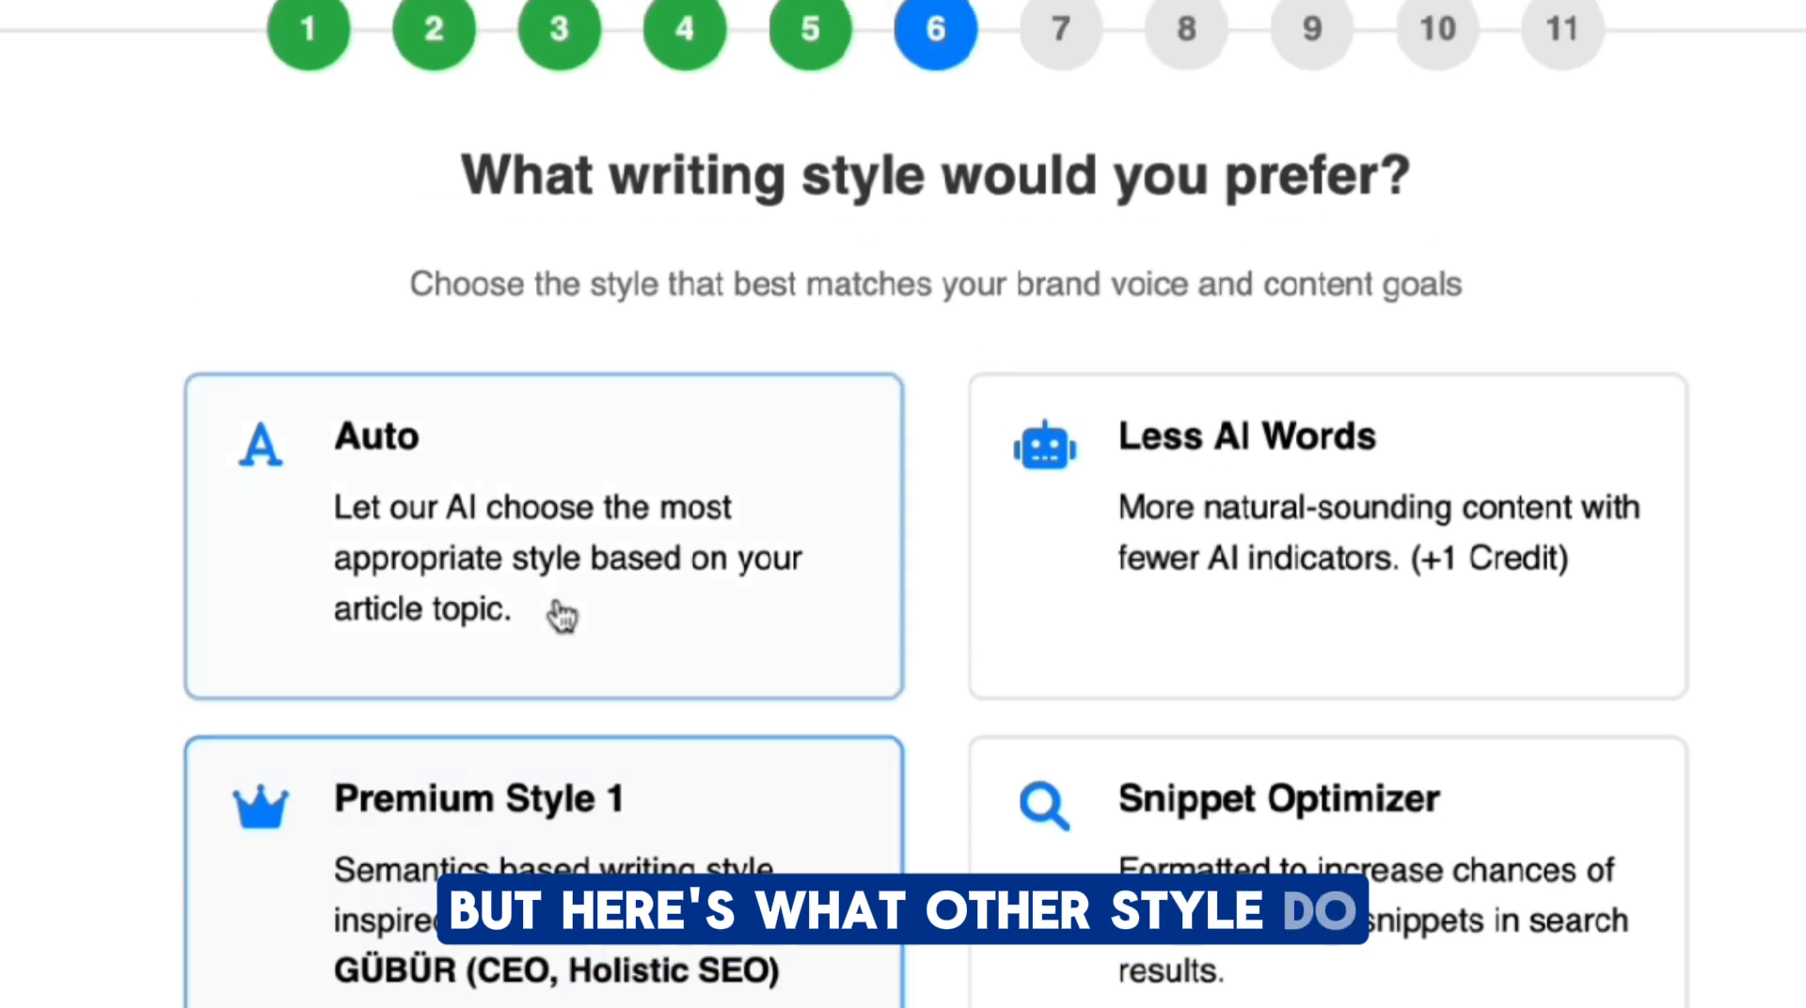
click(553, 614)
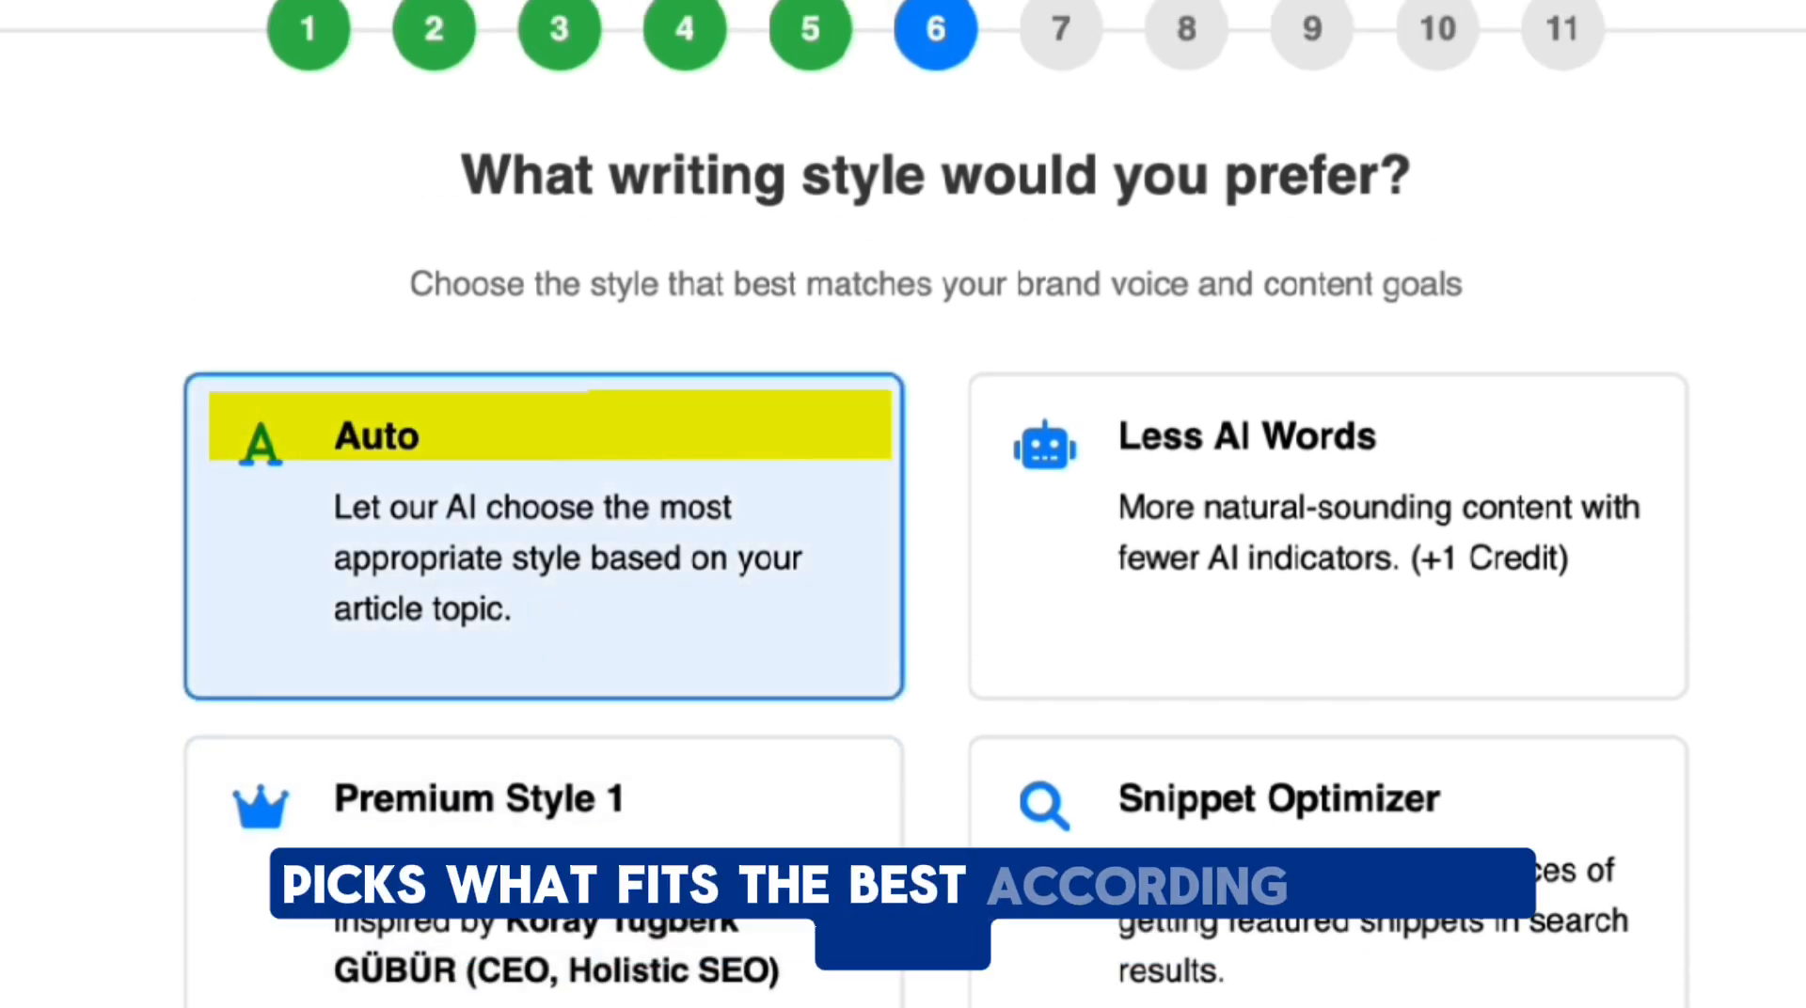
click(1359, 507)
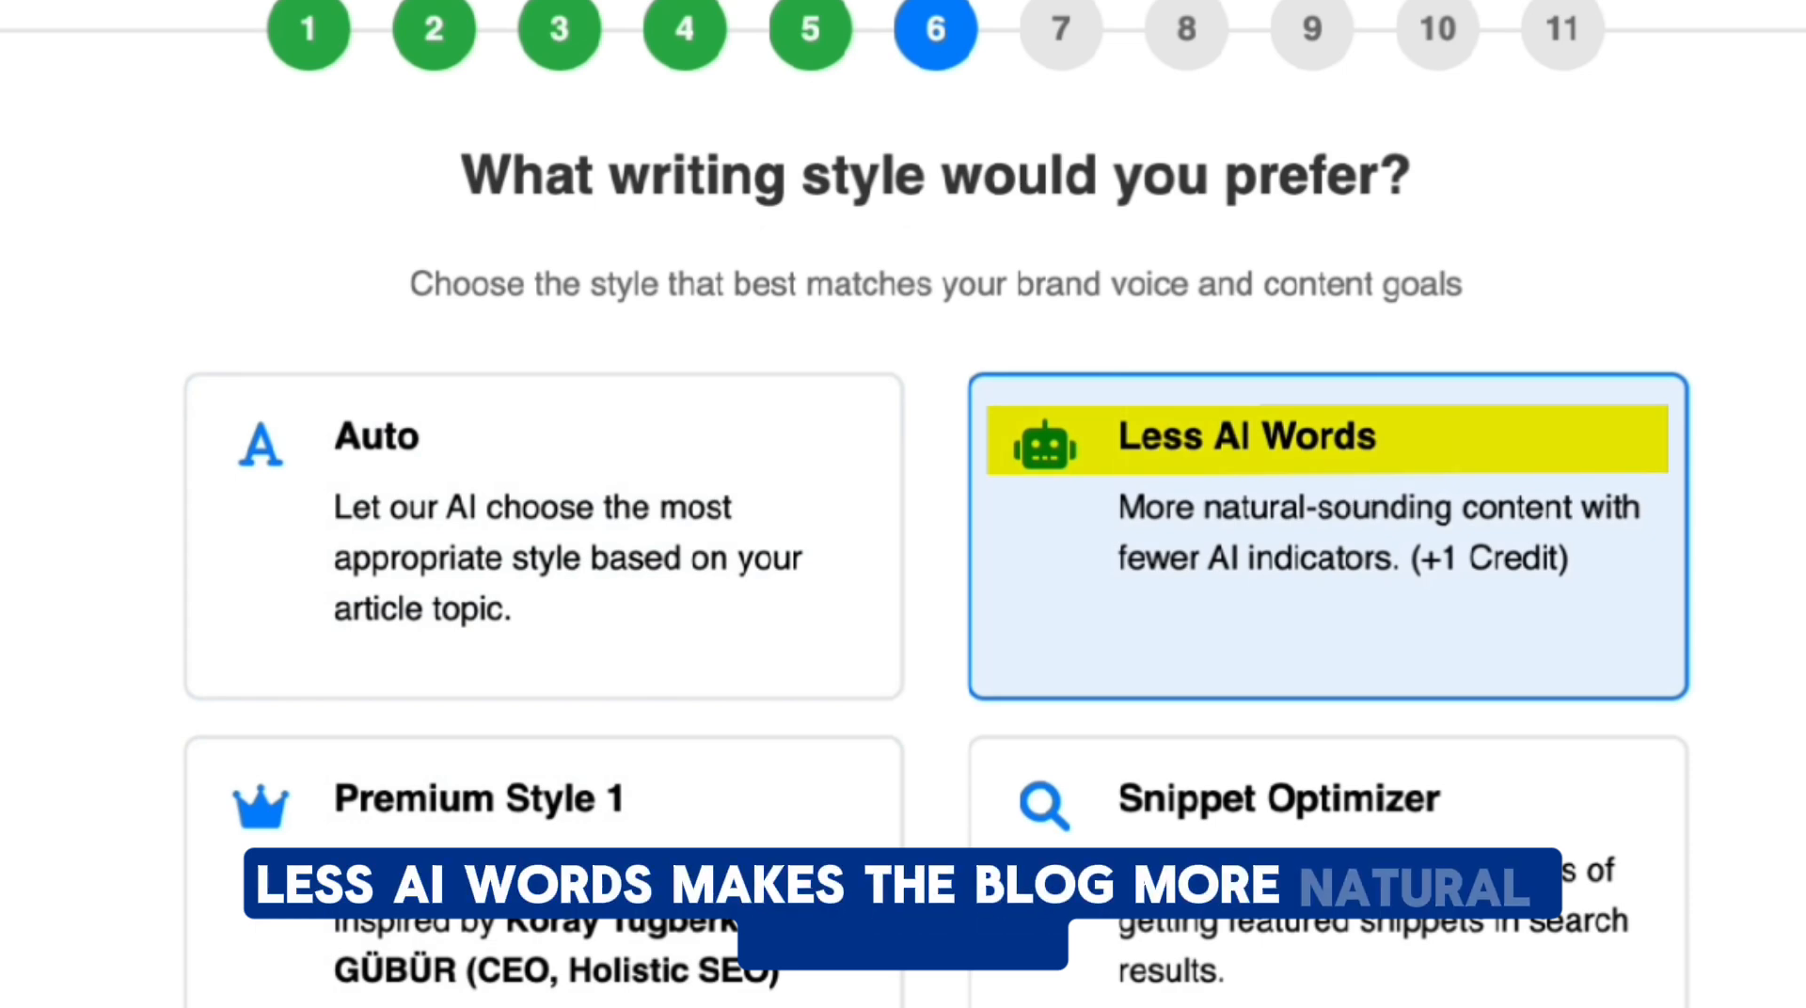
click(609, 900)
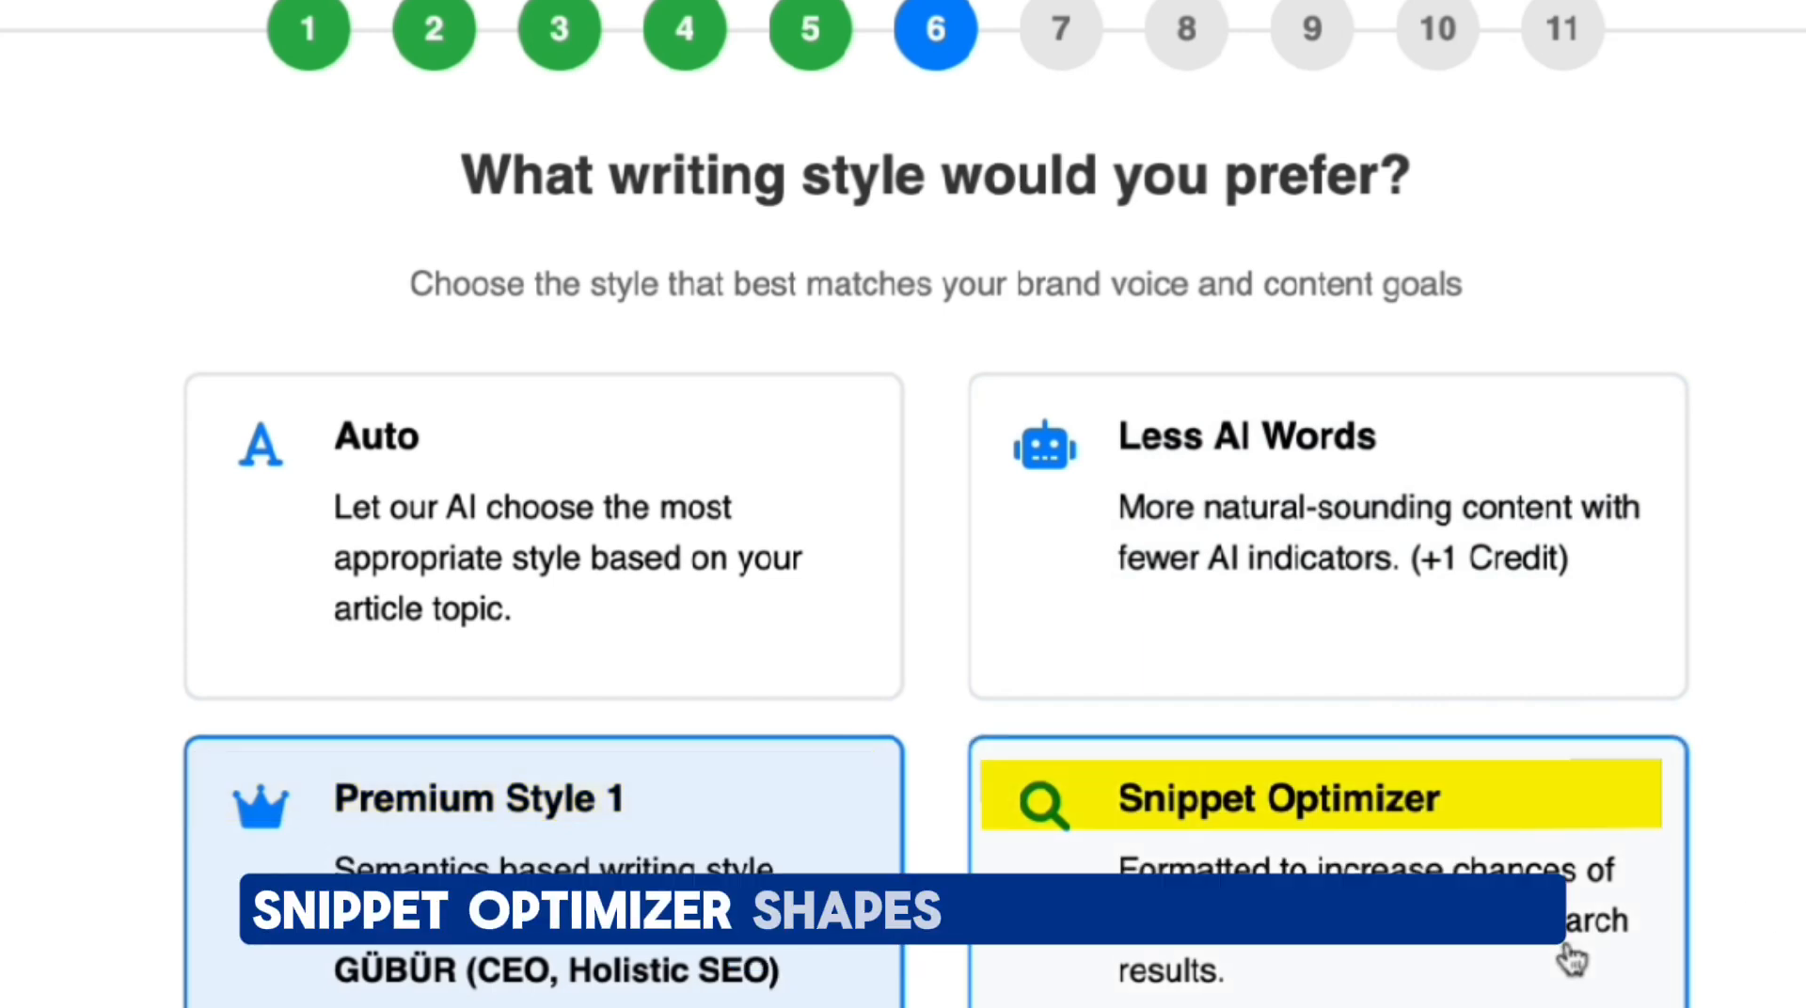
scroll(1336, 766, down, 5)
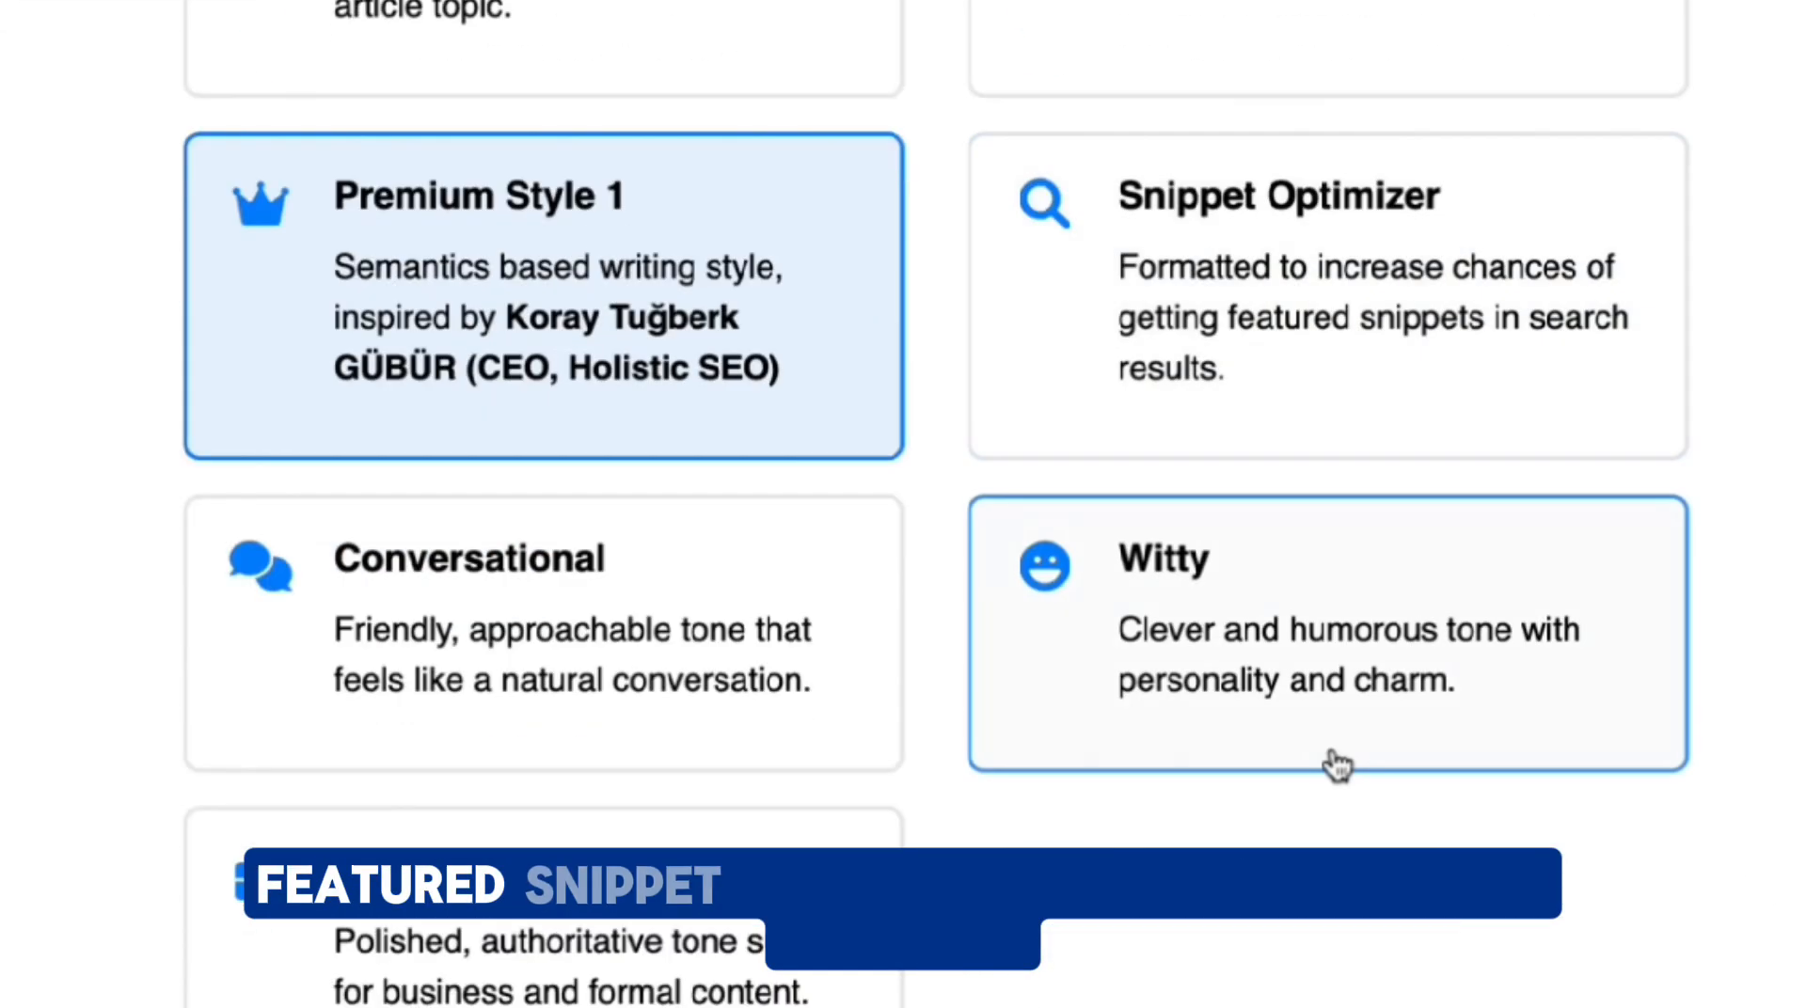
click(1336, 766)
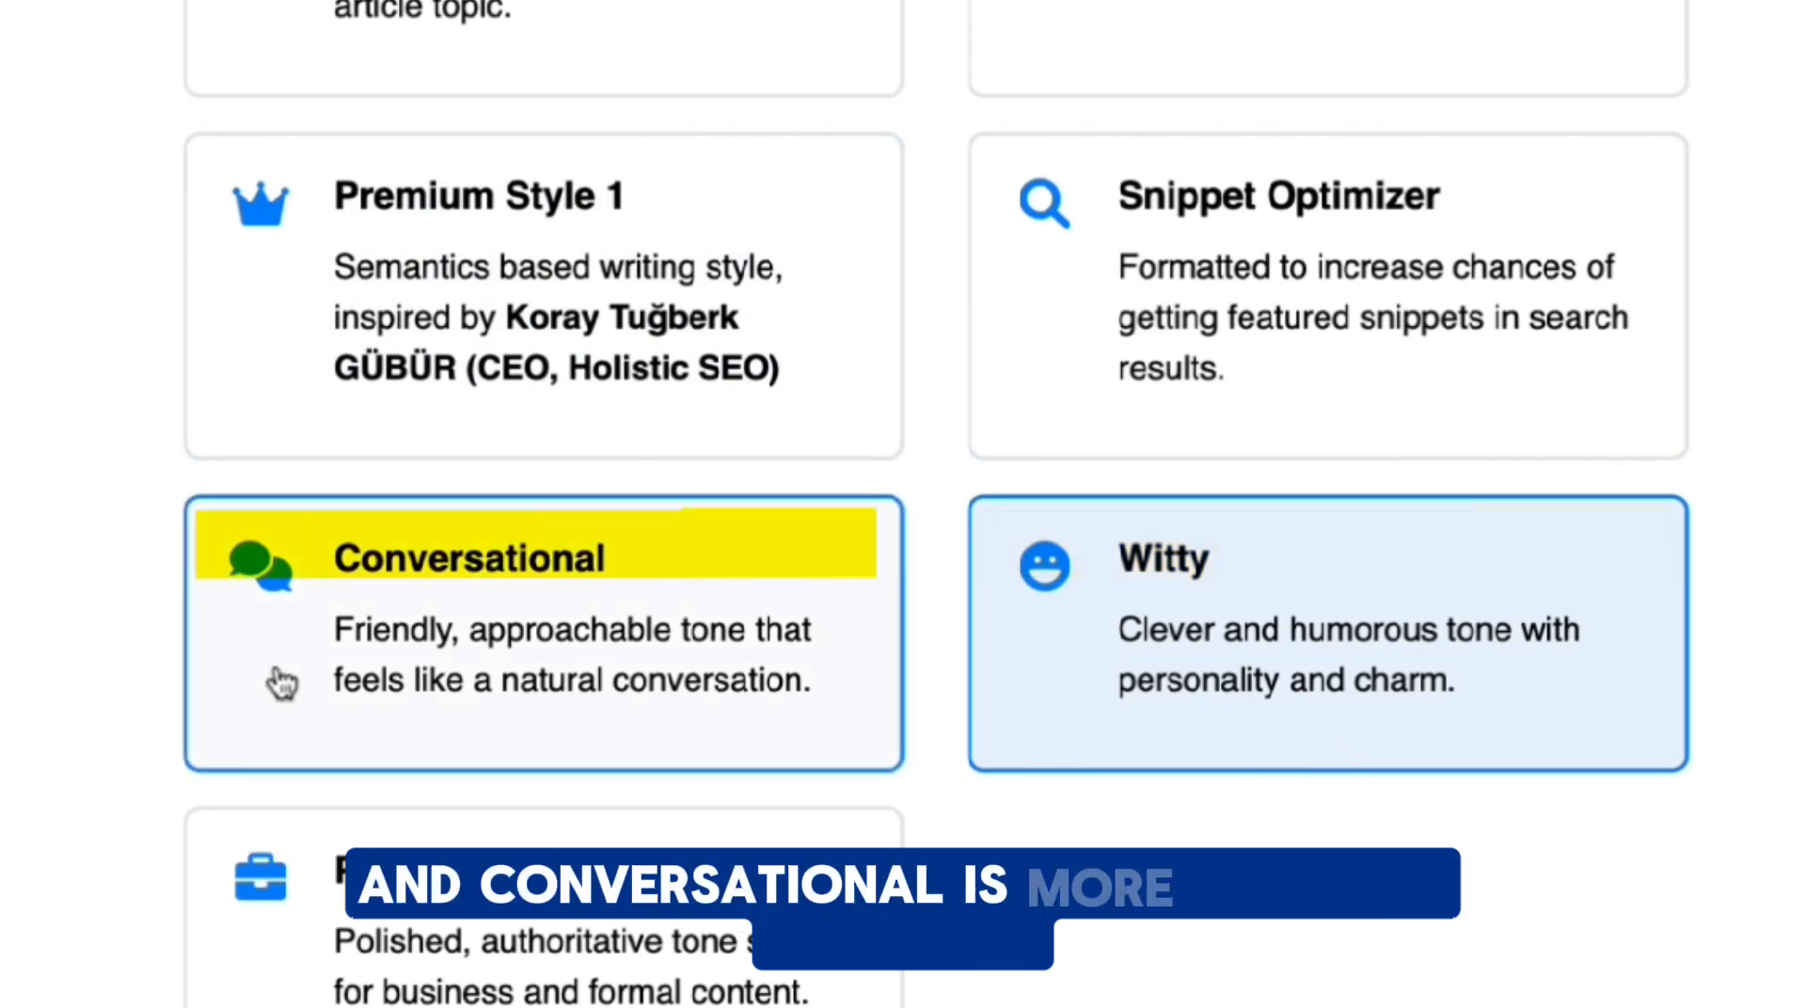
click(282, 997)
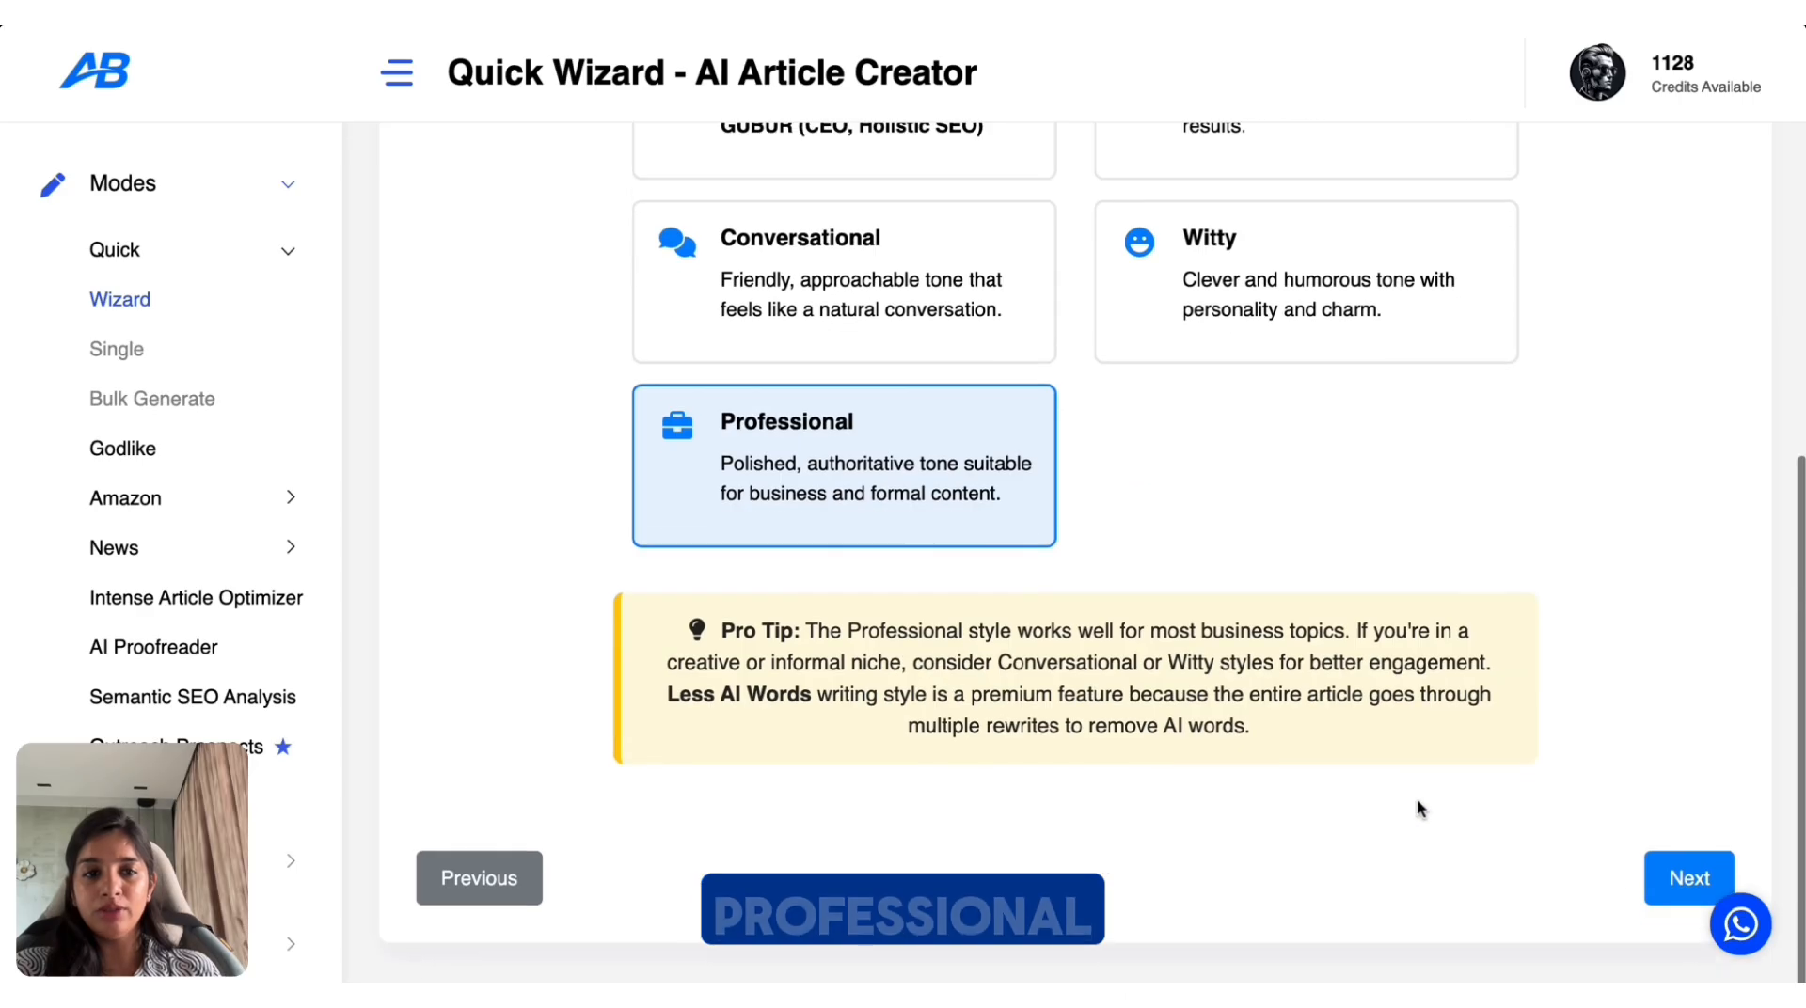
click(1686, 882)
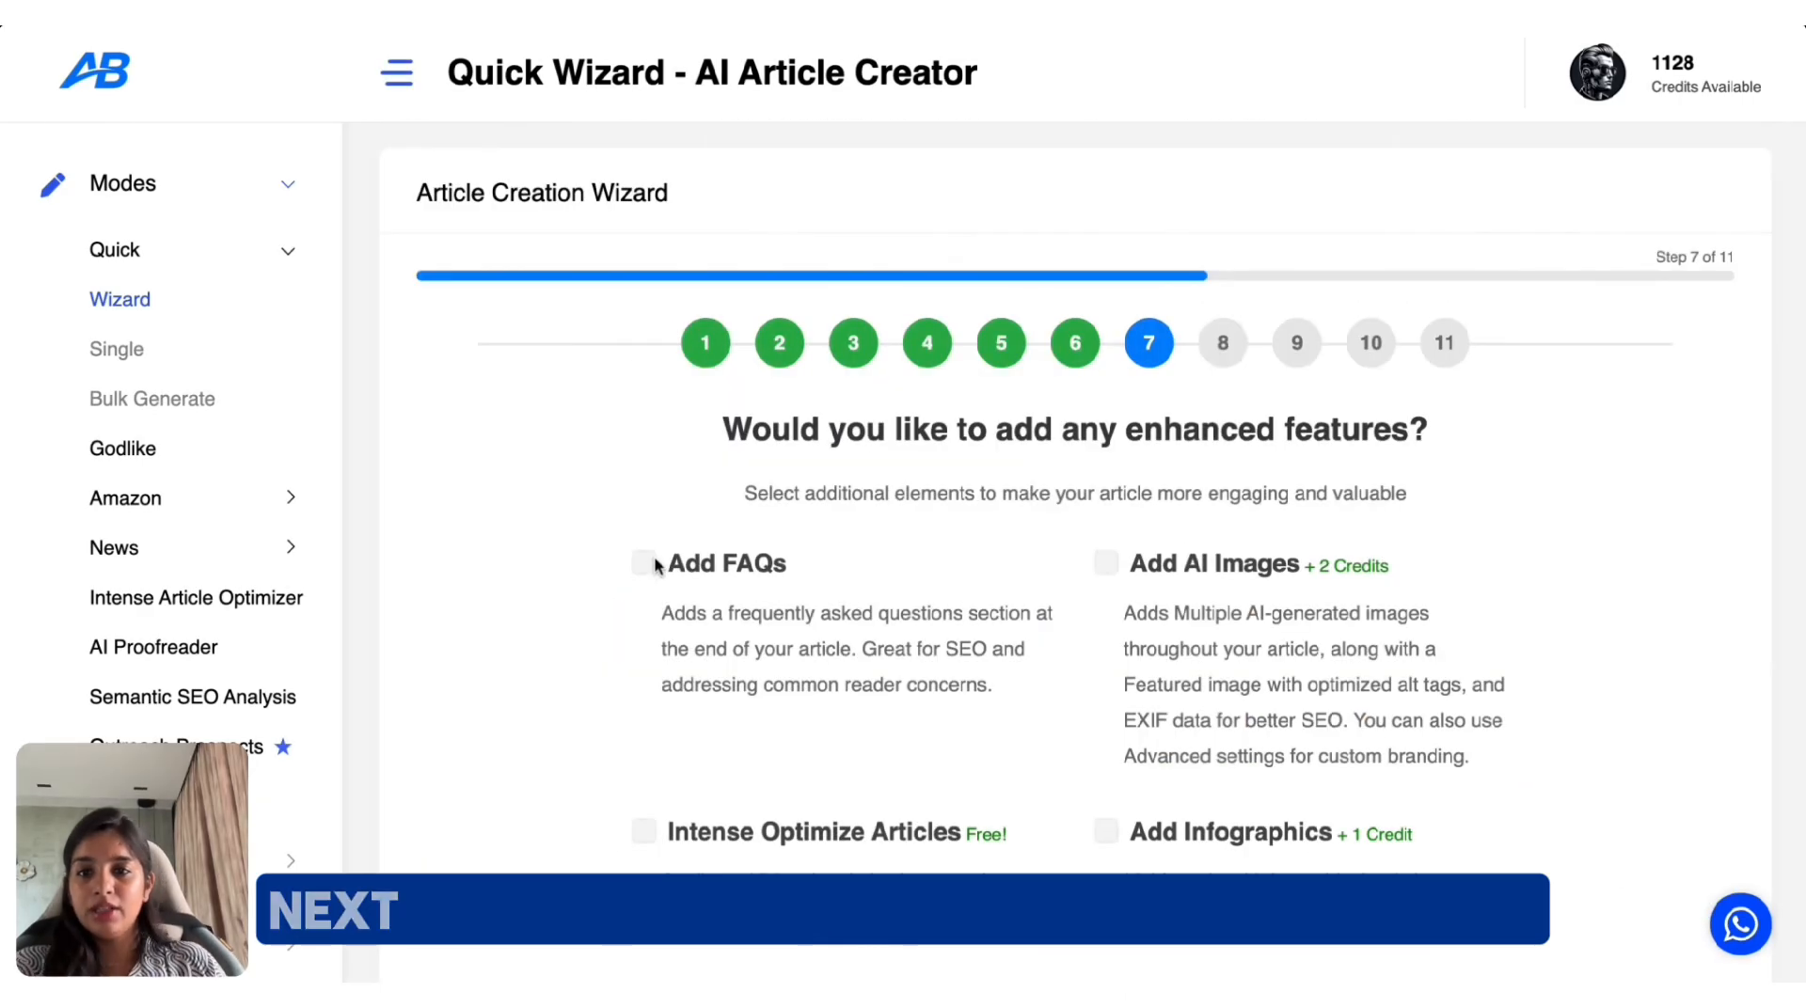
- Enable Intense Optimize Articles and Add Infographics among the enhanced features
click(646, 831)
click(1106, 831)
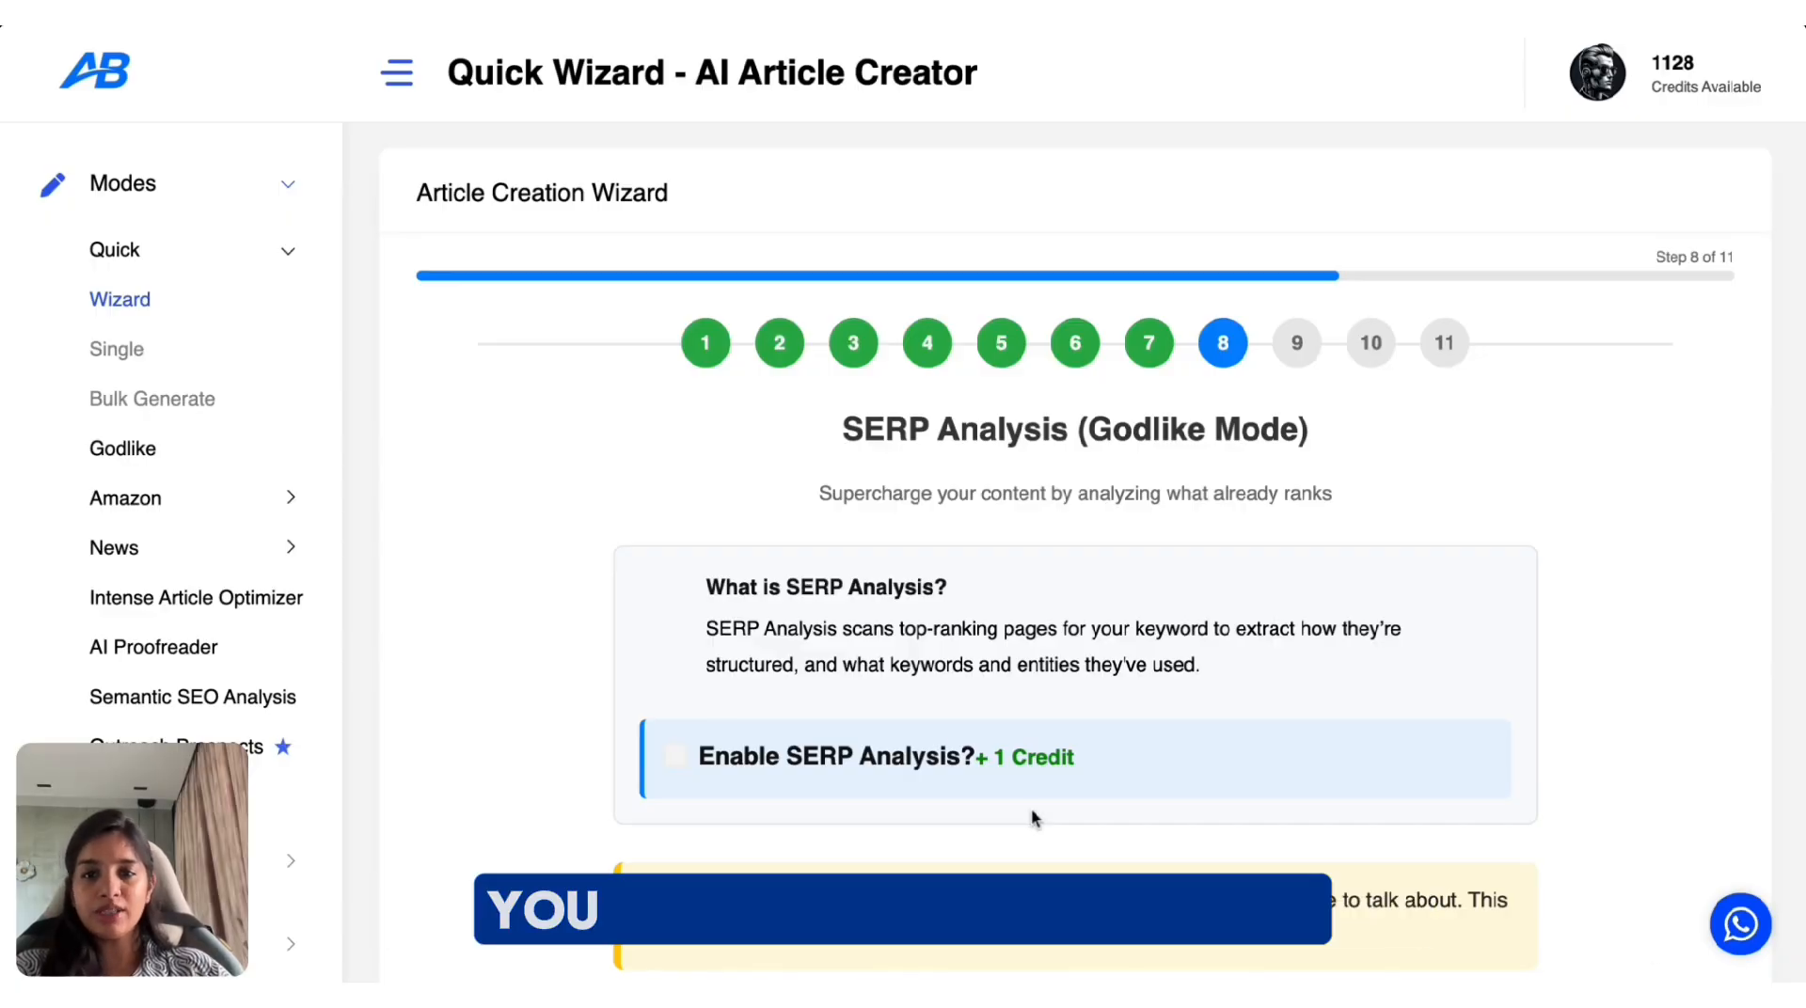
- Enable SERP Analysis with Outline From Competition, Add External Links and Add YouTube Video
click(674, 758)
scroll(963, 715, down, 2)
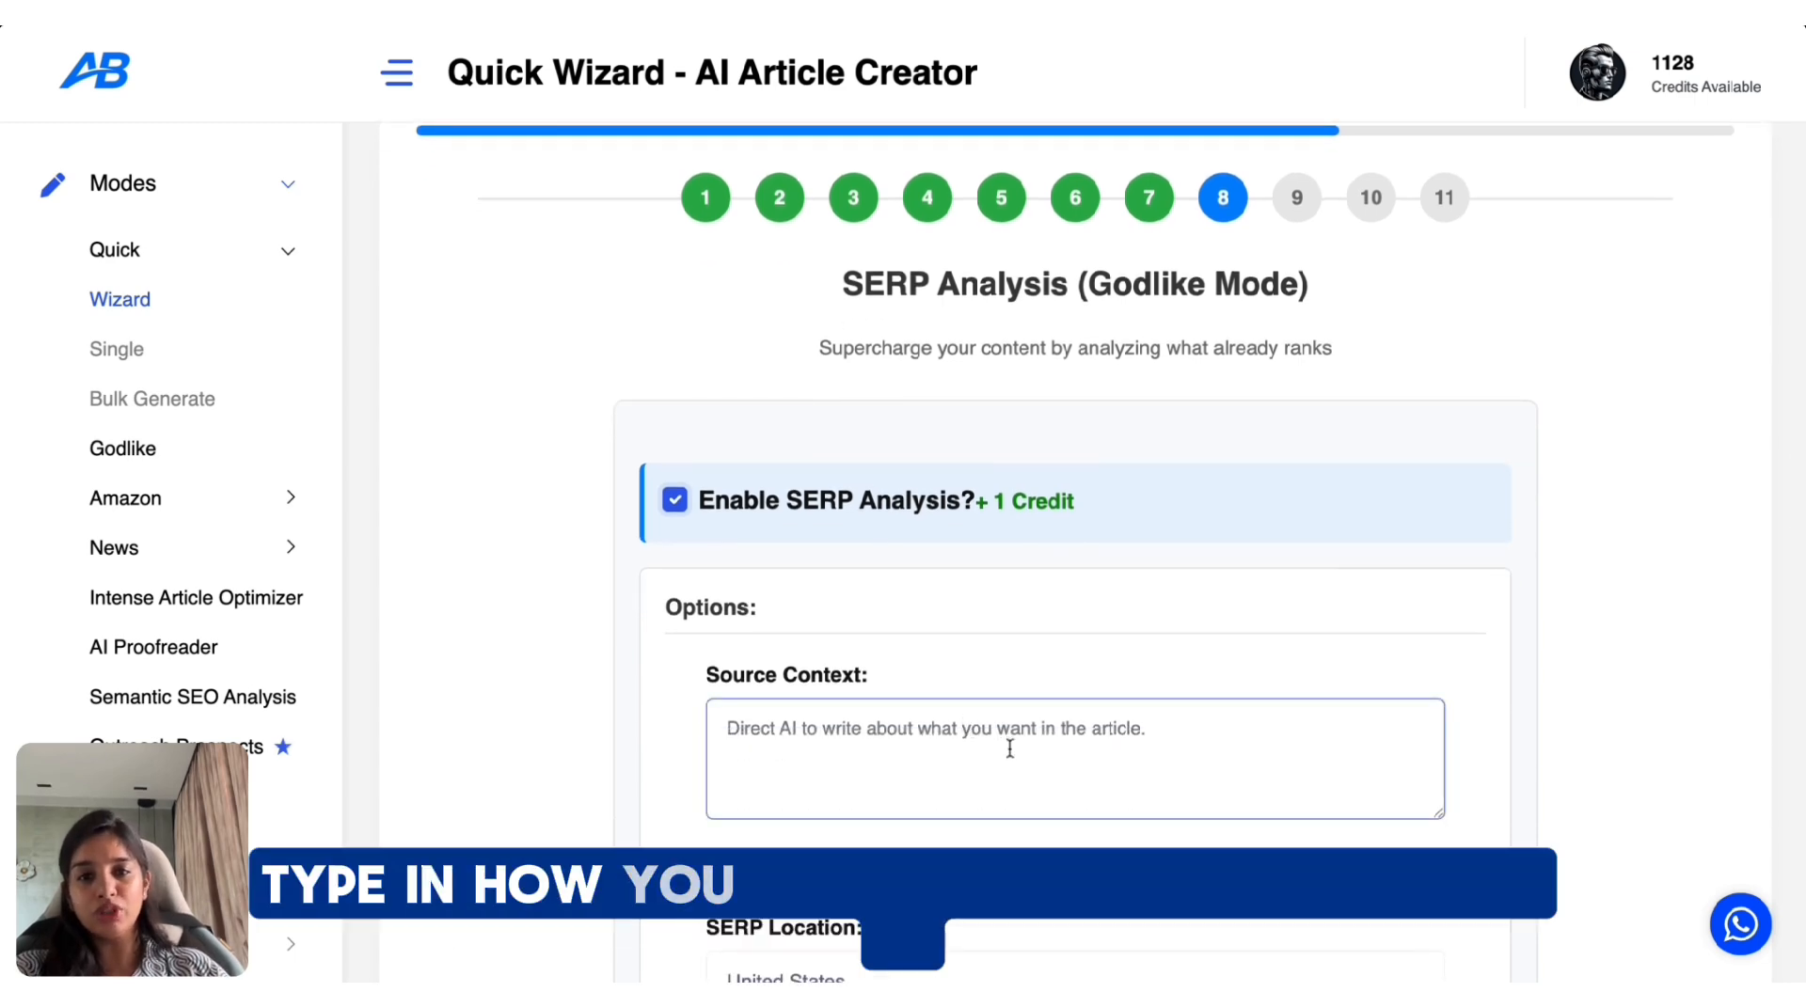
scroll(1009, 748, down, 5)
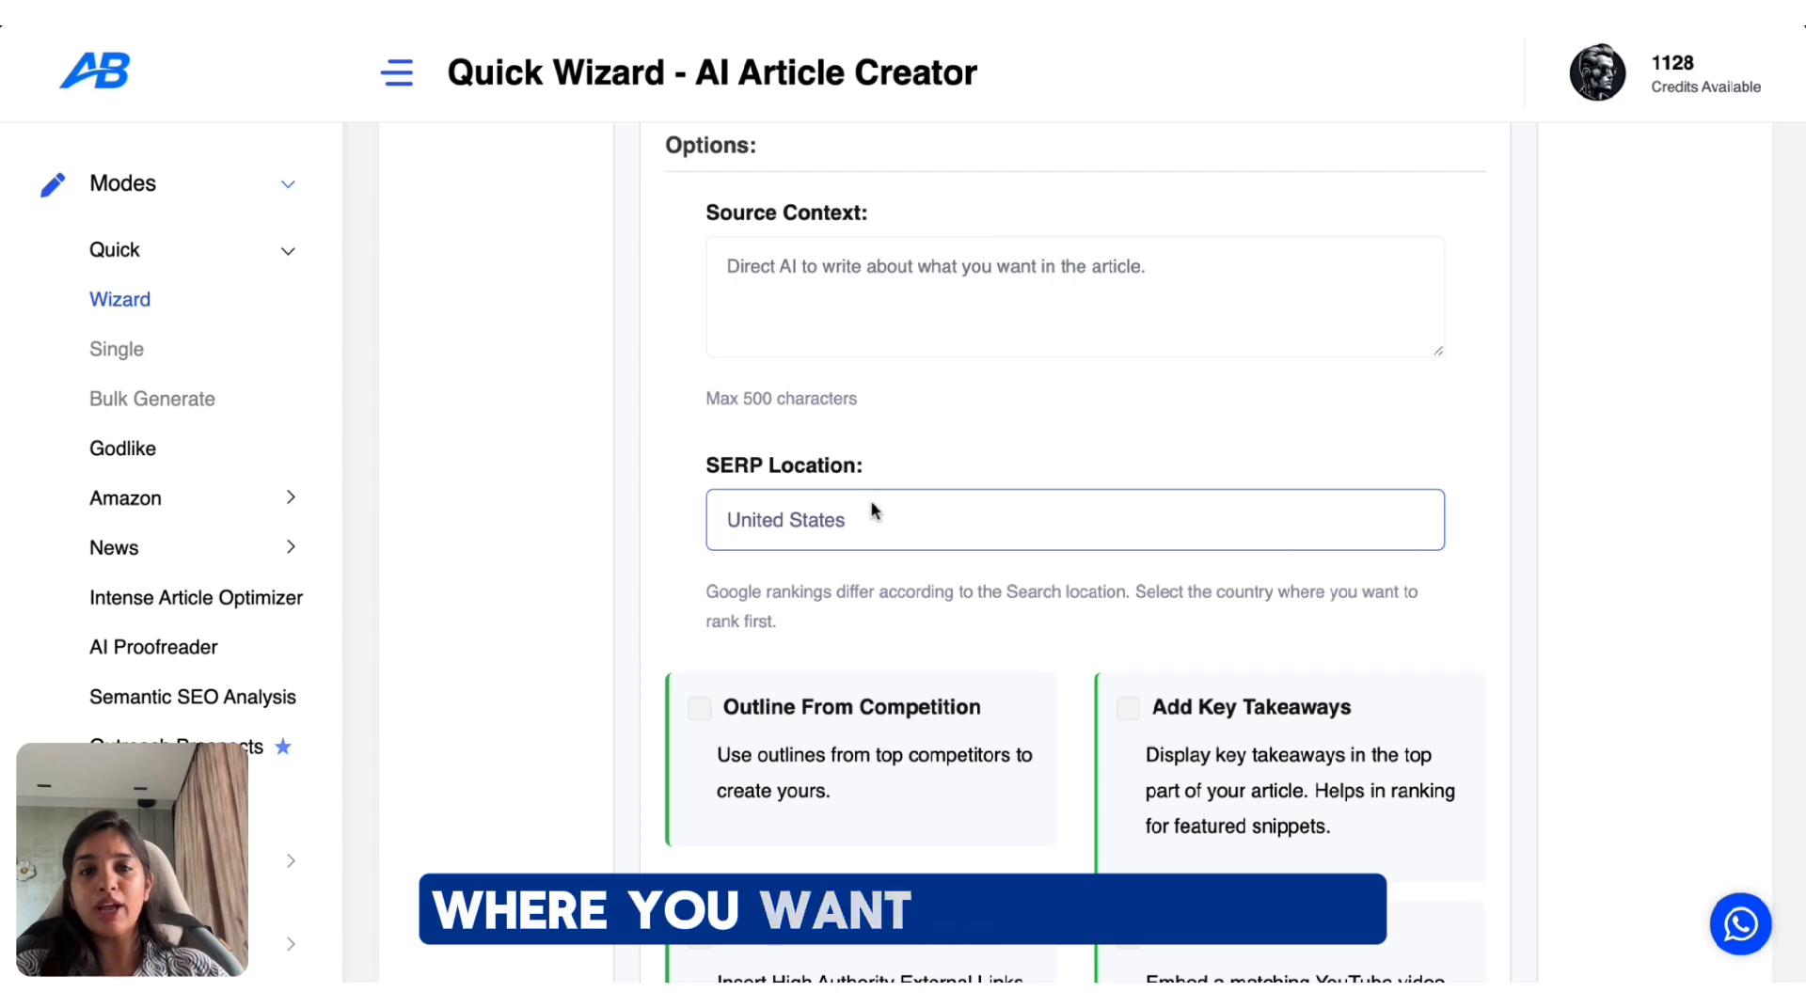
scroll(1035, 556, down, 3)
click(699, 415)
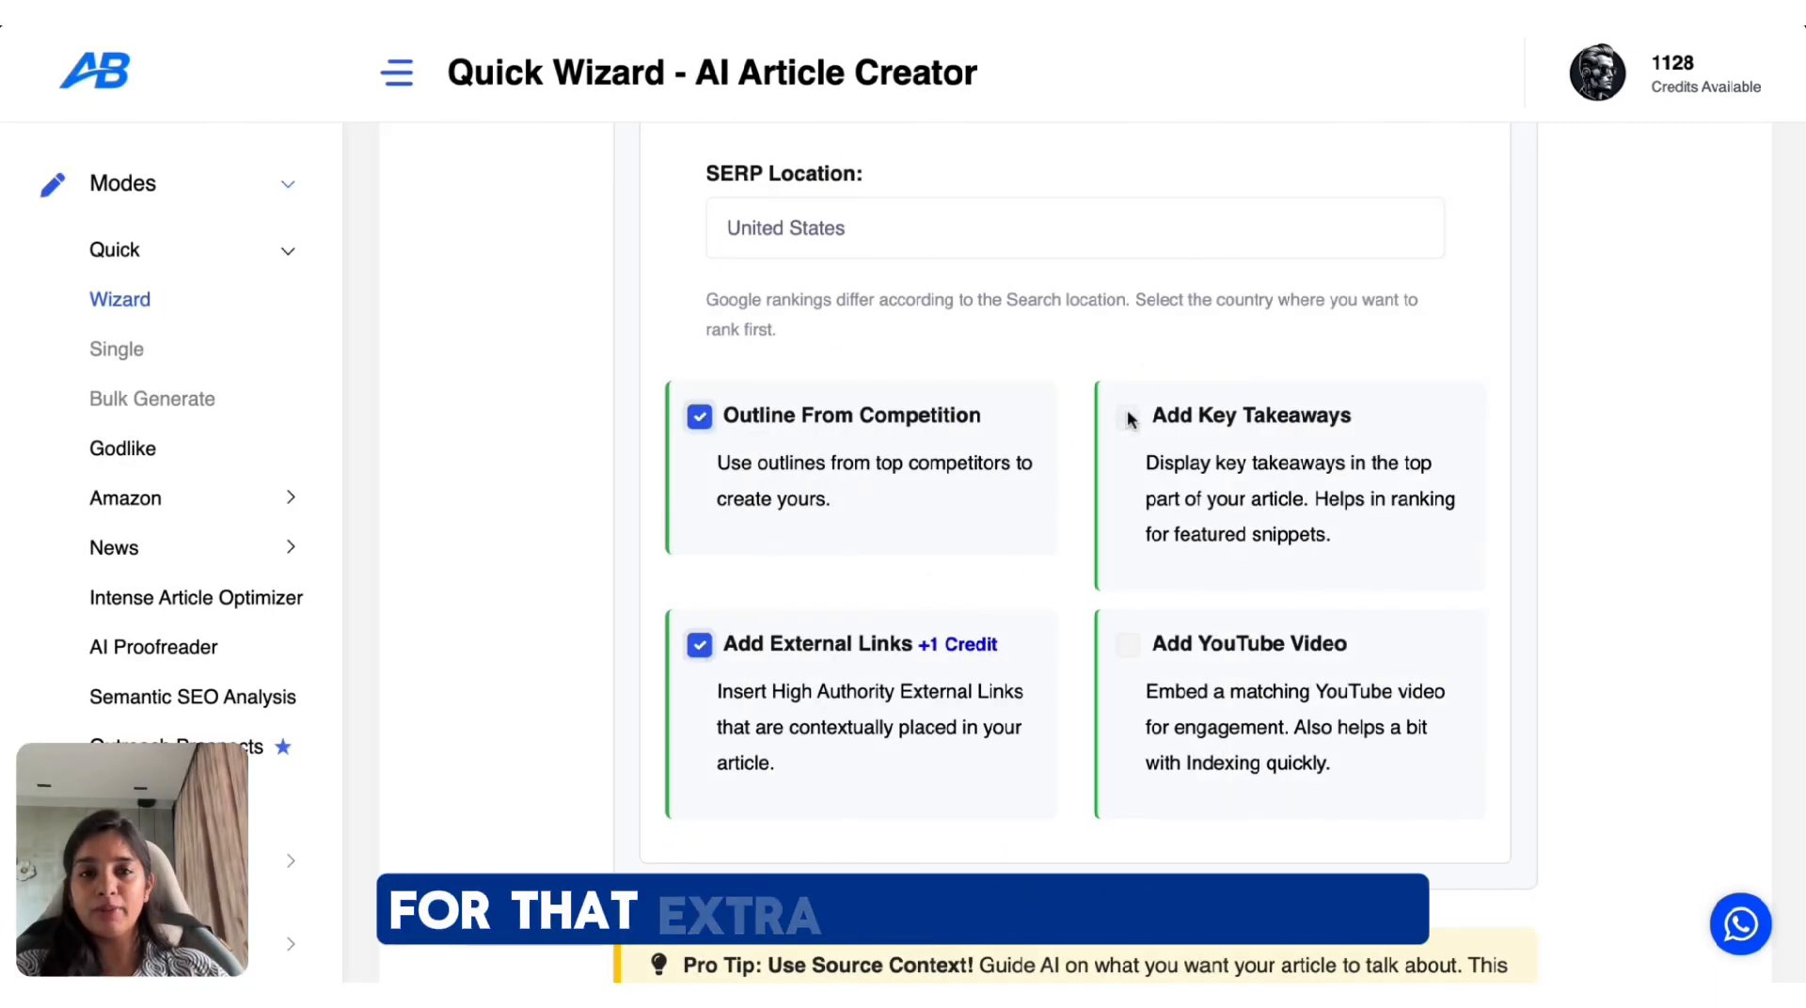
click(1127, 644)
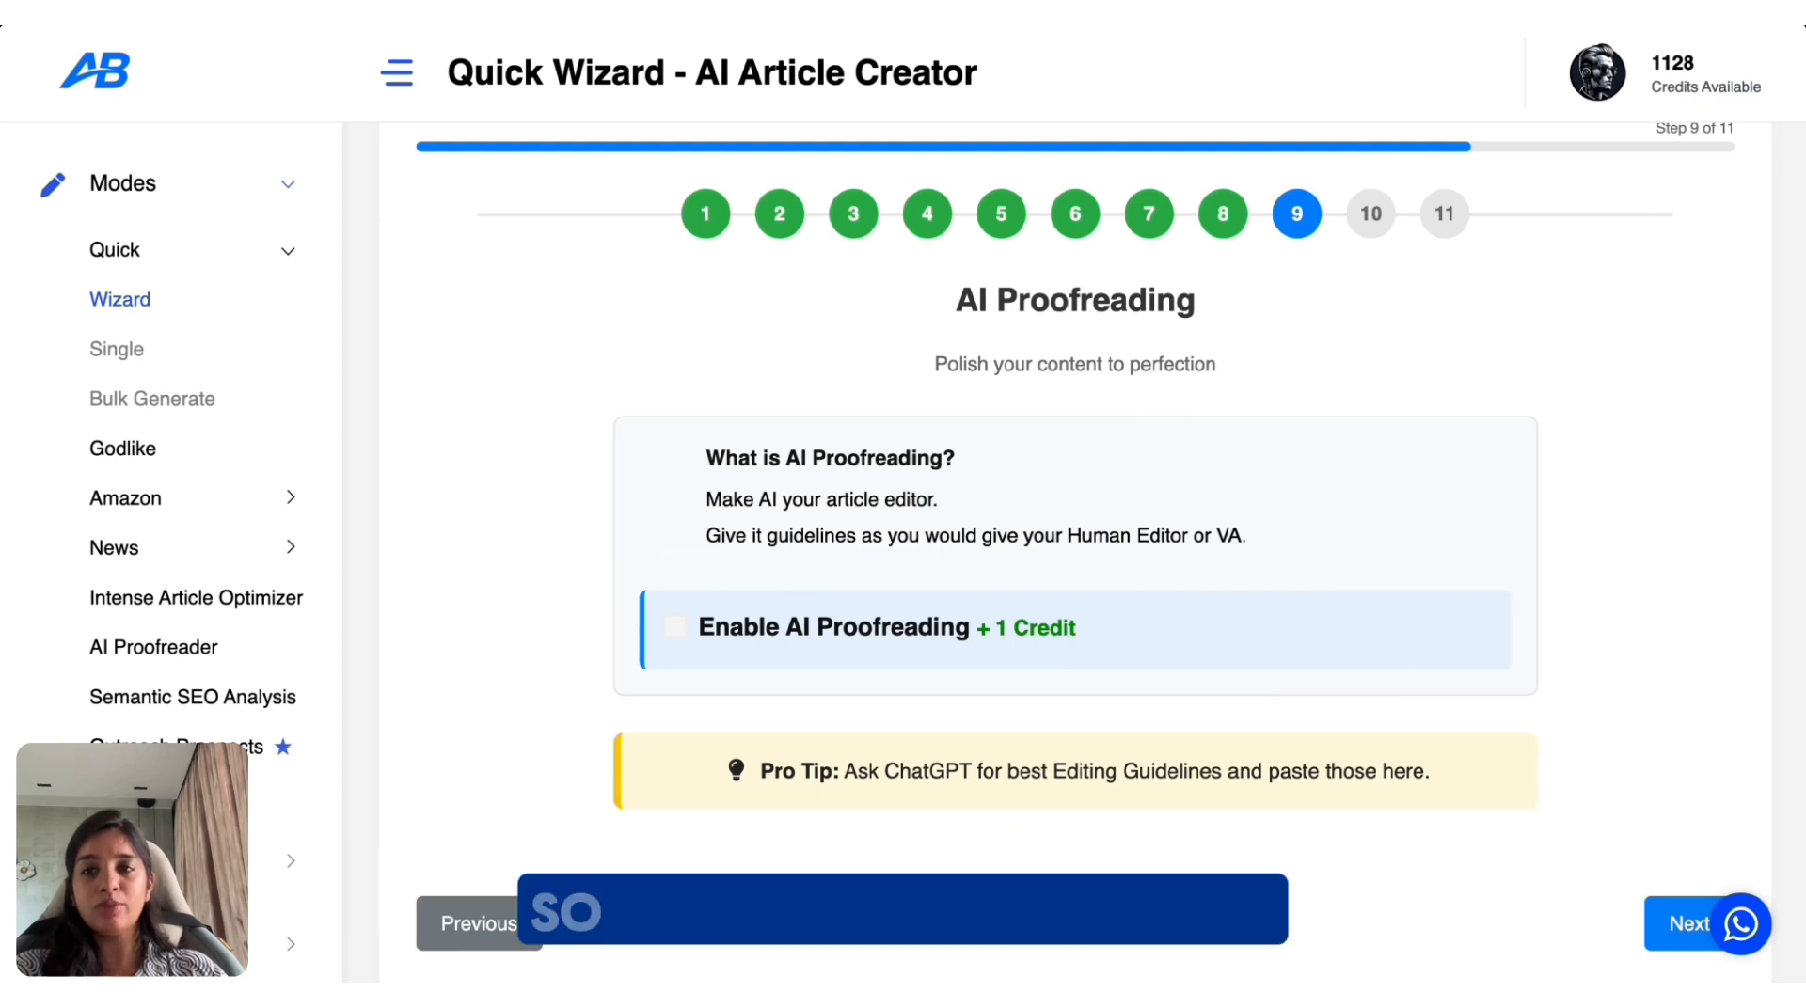
- Enable AI proofreading and internal linking for the article
click(790, 623)
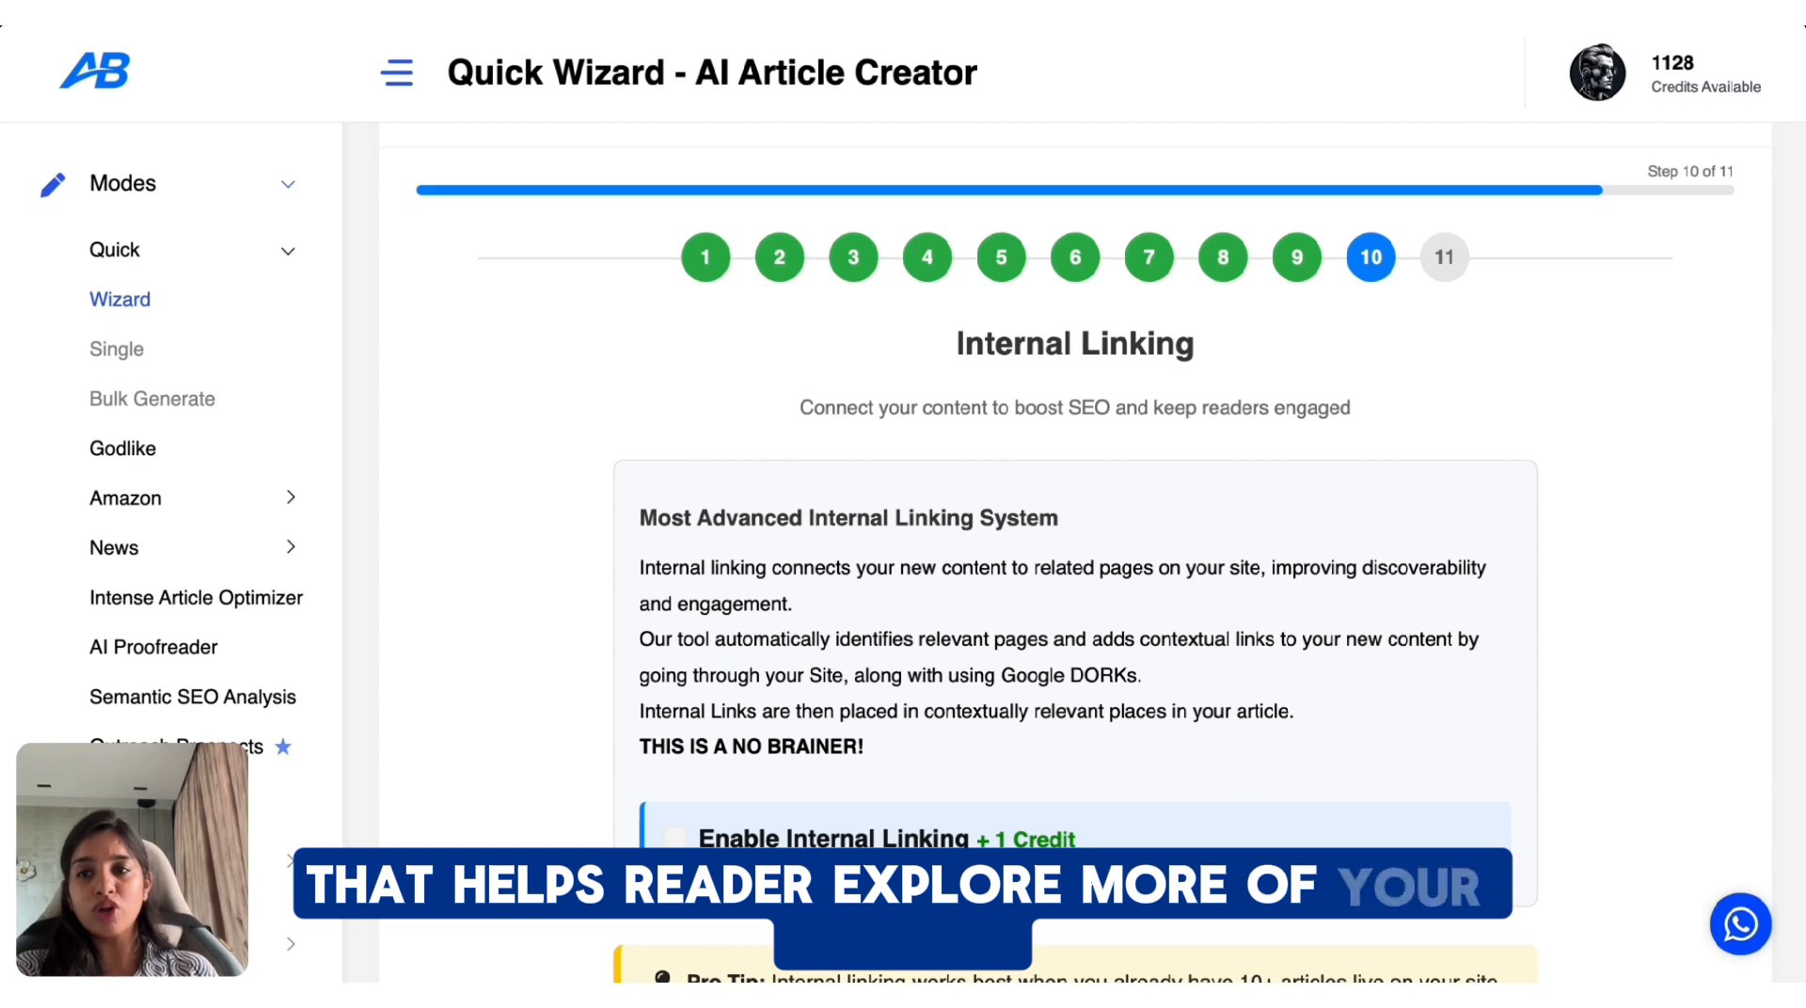
scroll(1075, 564, down, 2)
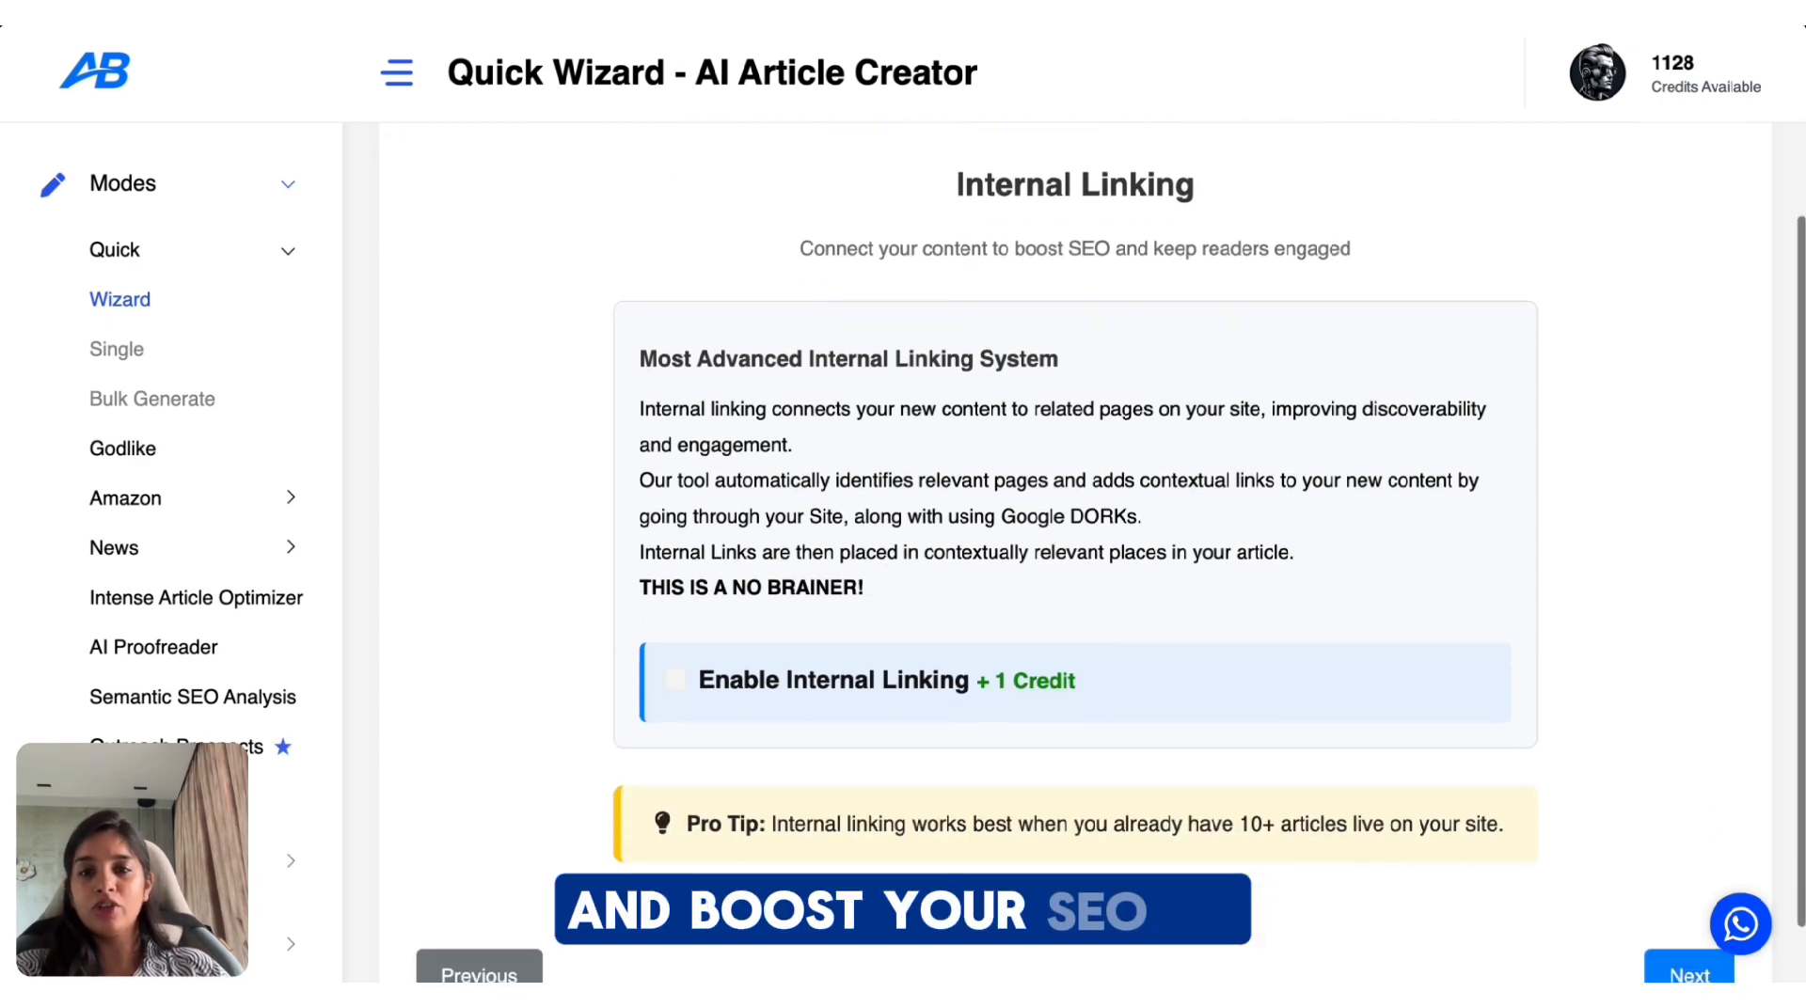
click(674, 798)
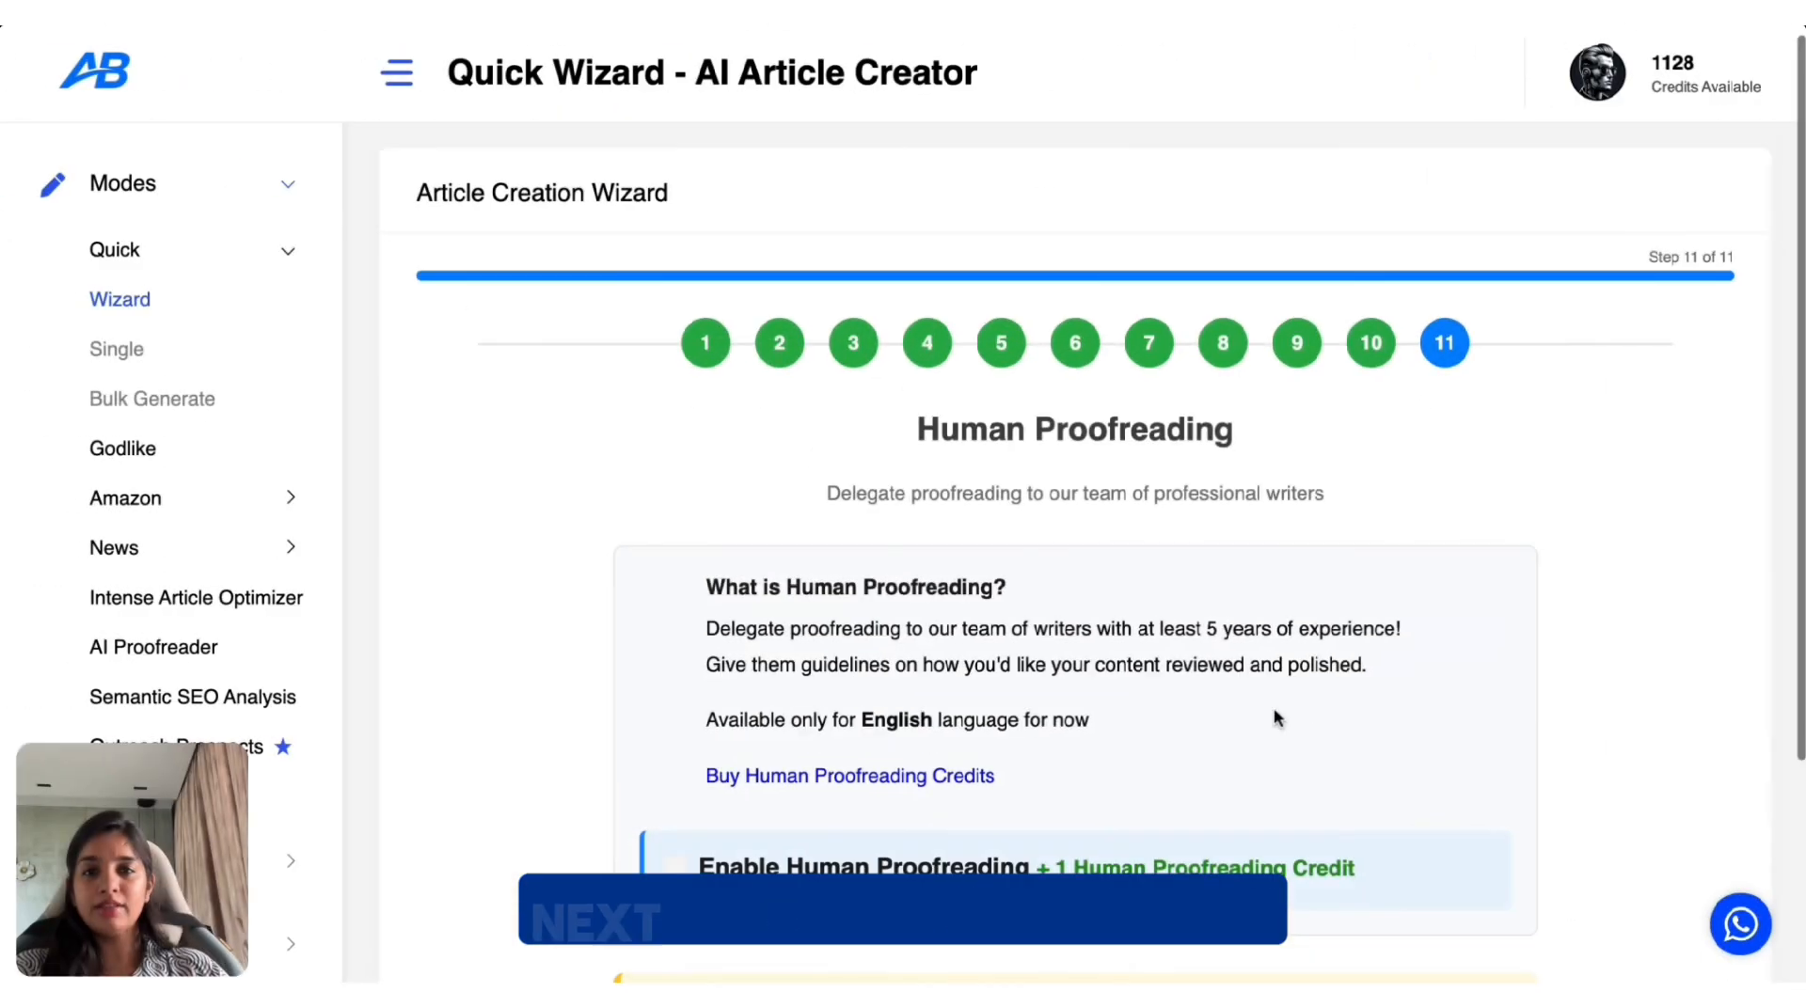
- Enable human proofreading to view its guideline options, and disable it again
scroll(1274, 707, down, 1)
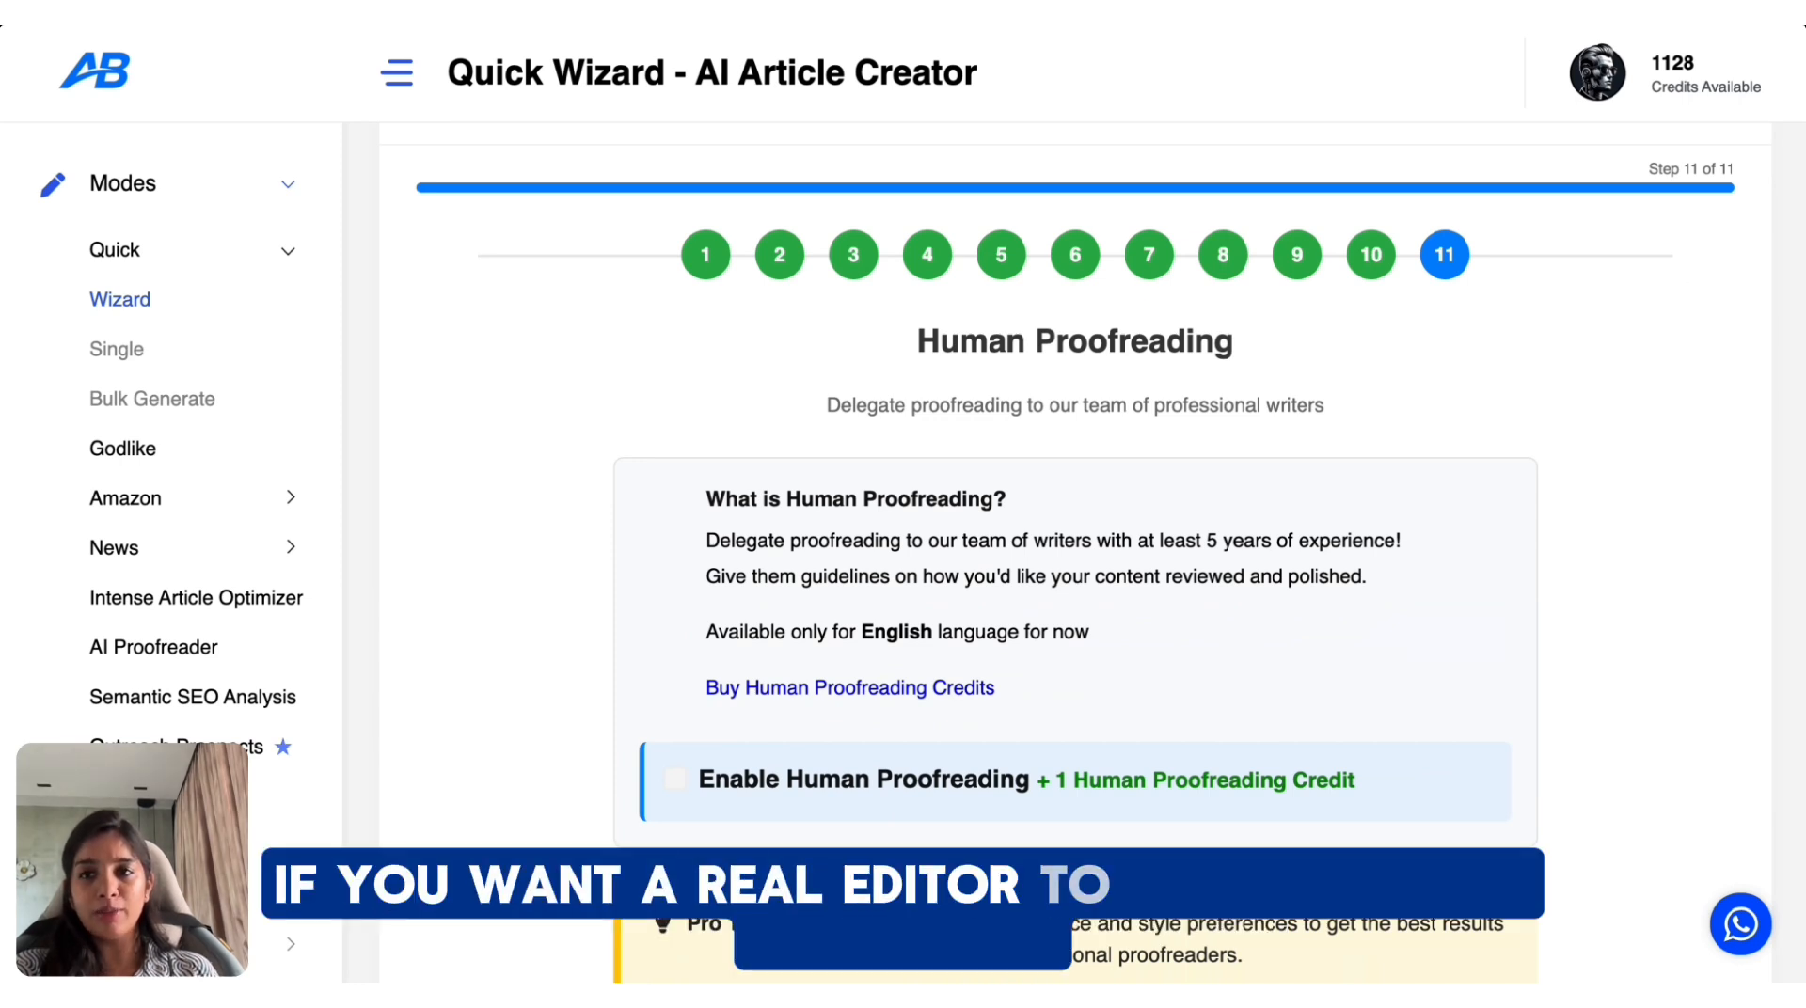
click(674, 780)
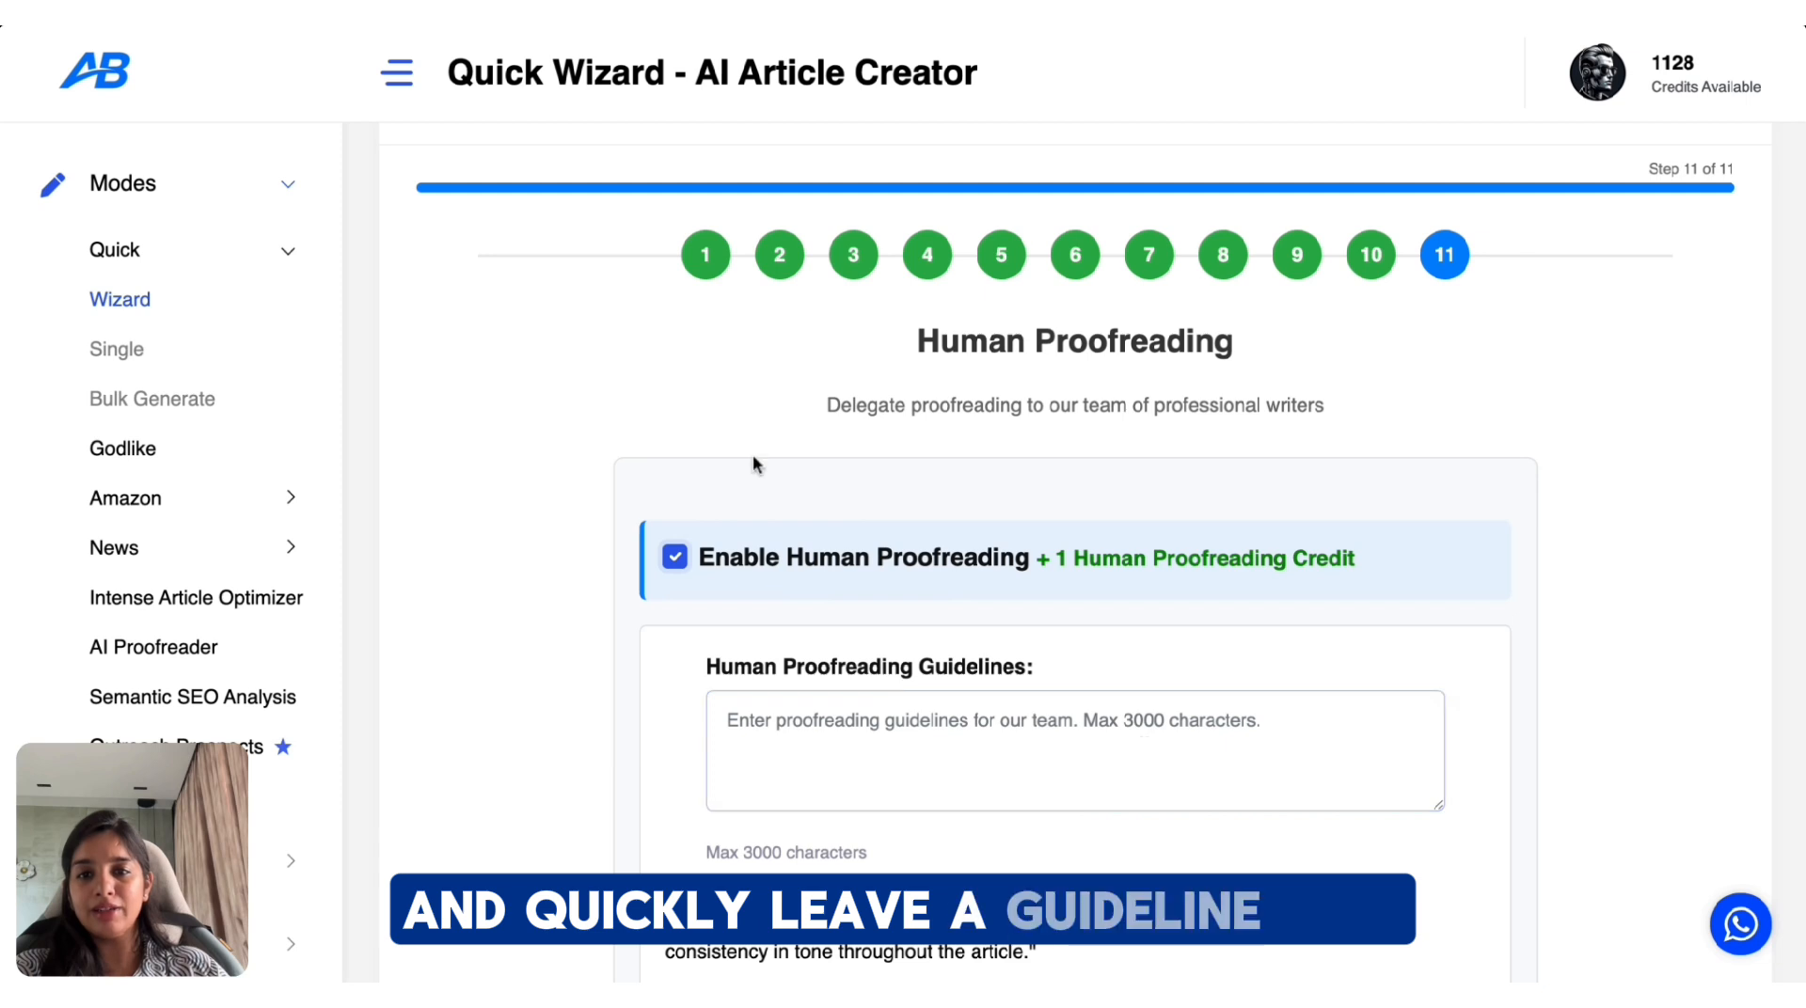
click(696, 555)
scroll(1029, 691, down, 1)
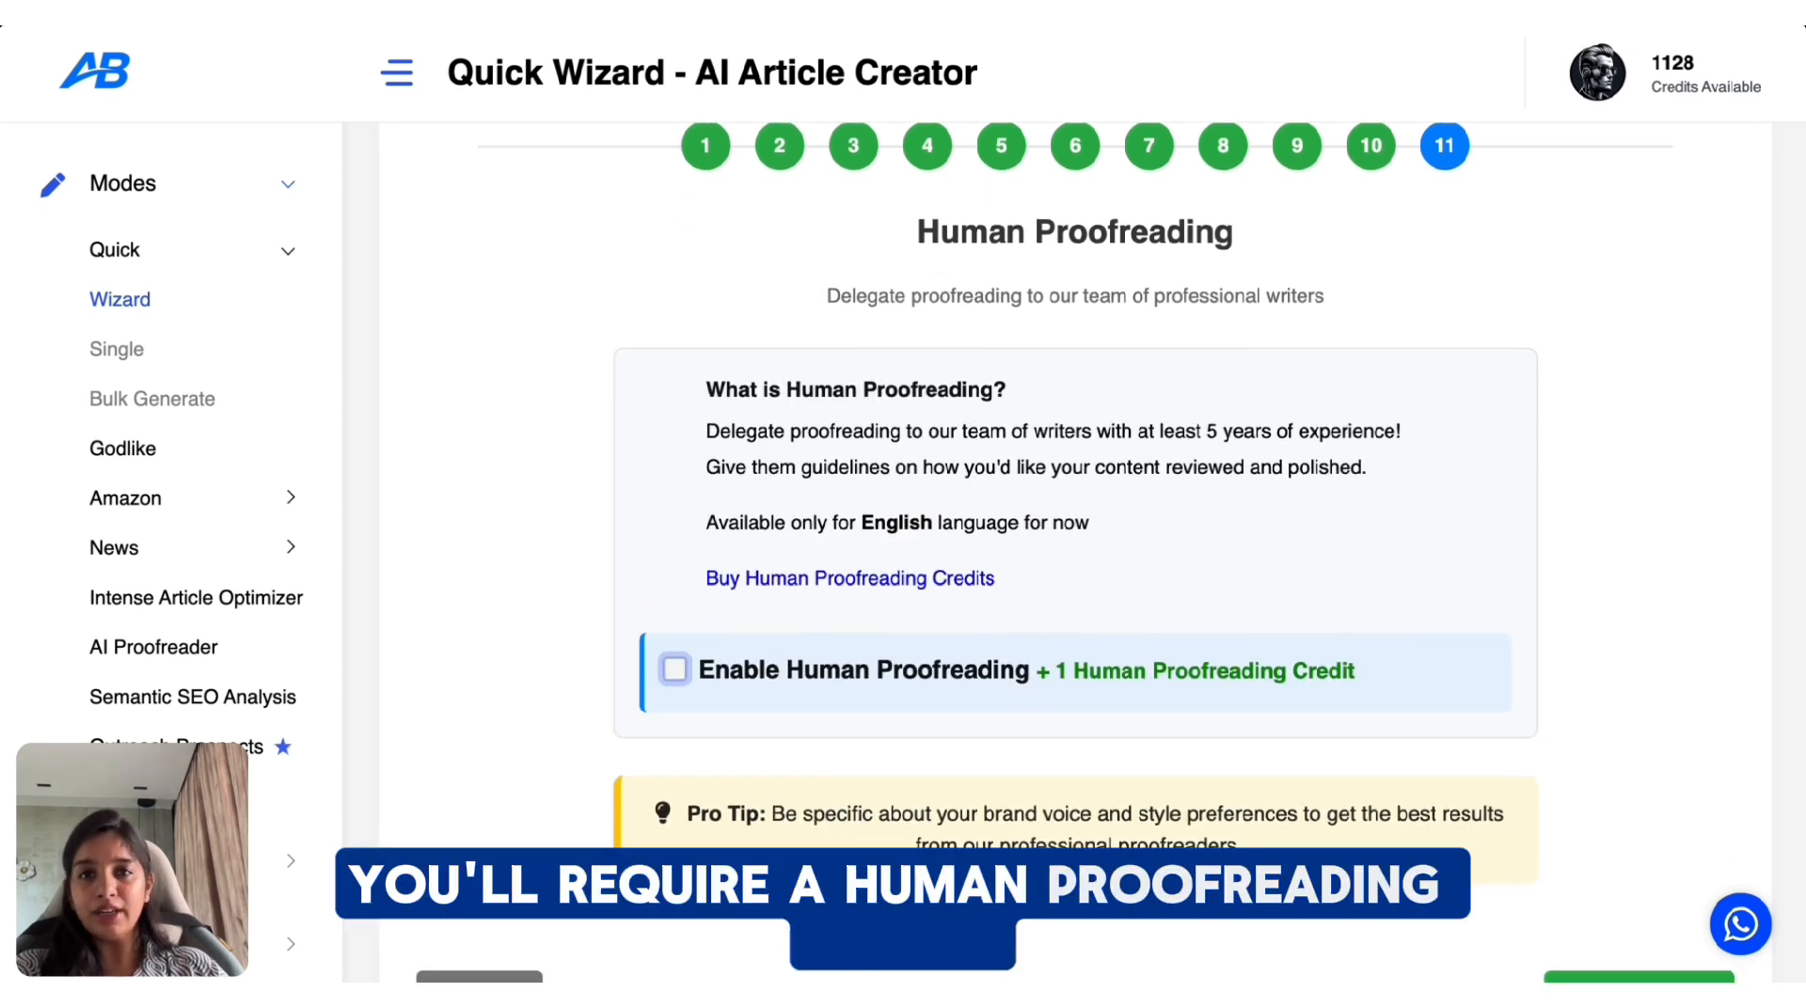
- Review the finished article on LGBTQ+ friendly cities, checking its headings, external links, infographics and individual city sections
scroll(1576, 940, down, 3)
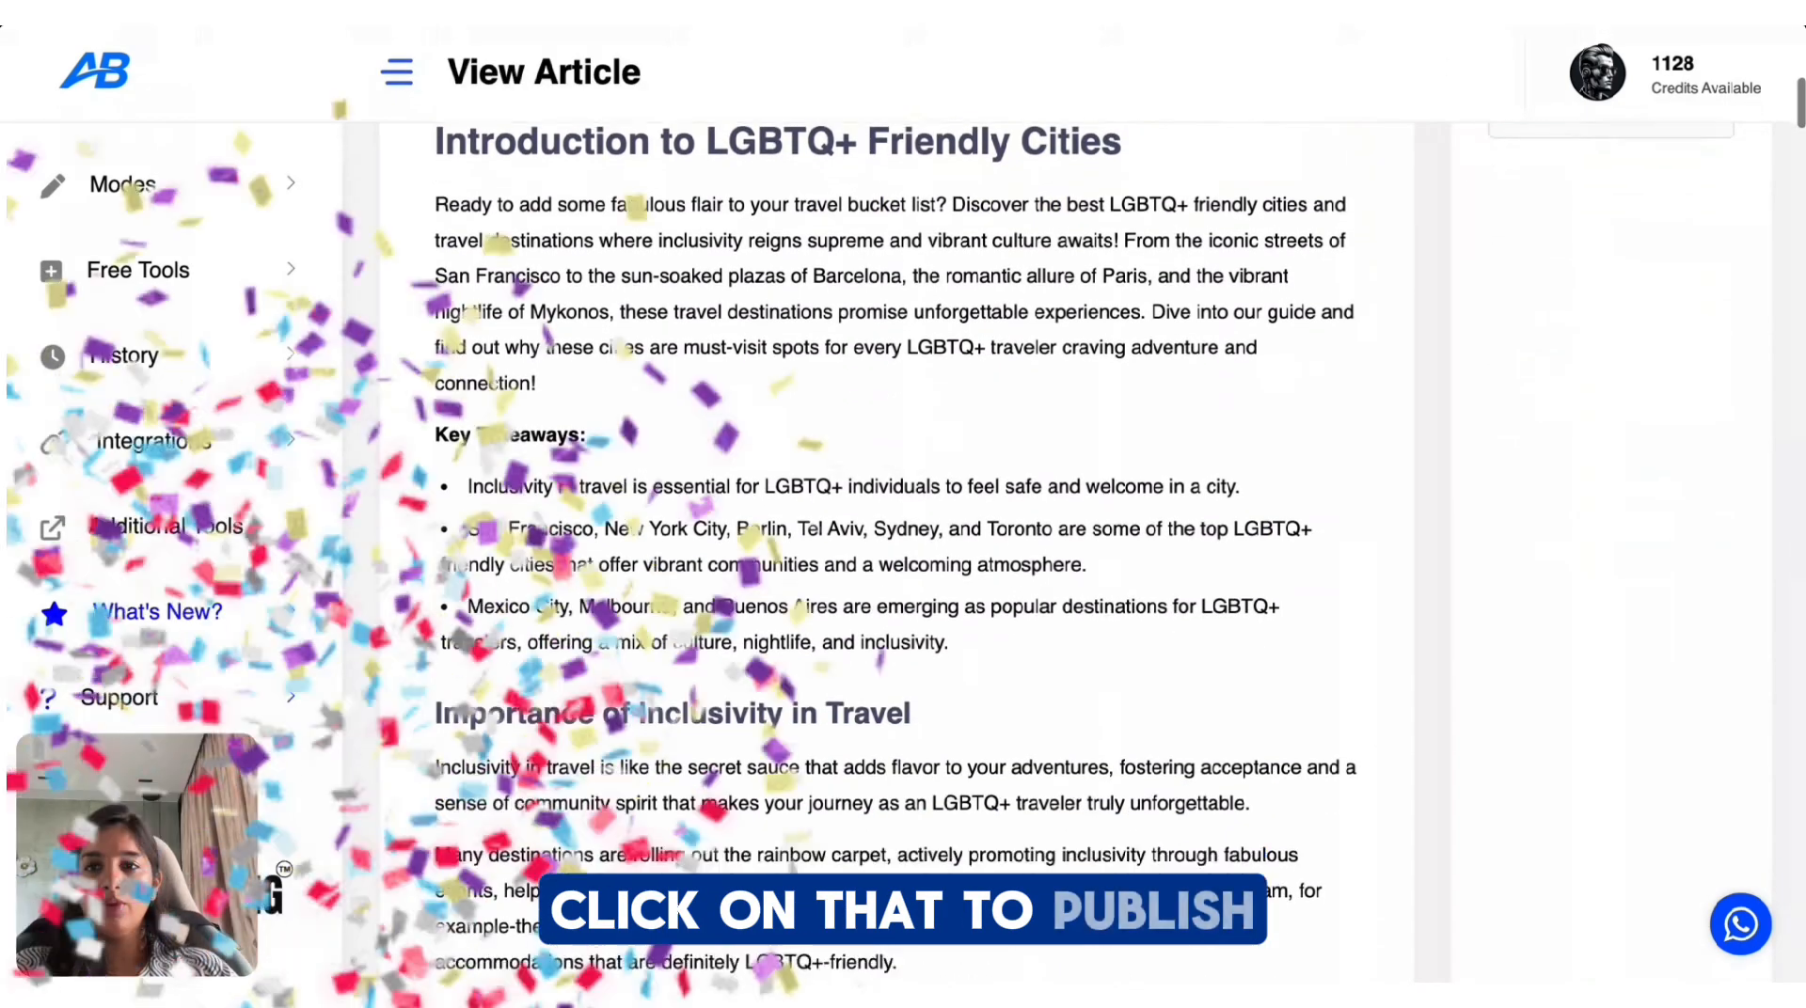
scroll(893, 564, down, 5)
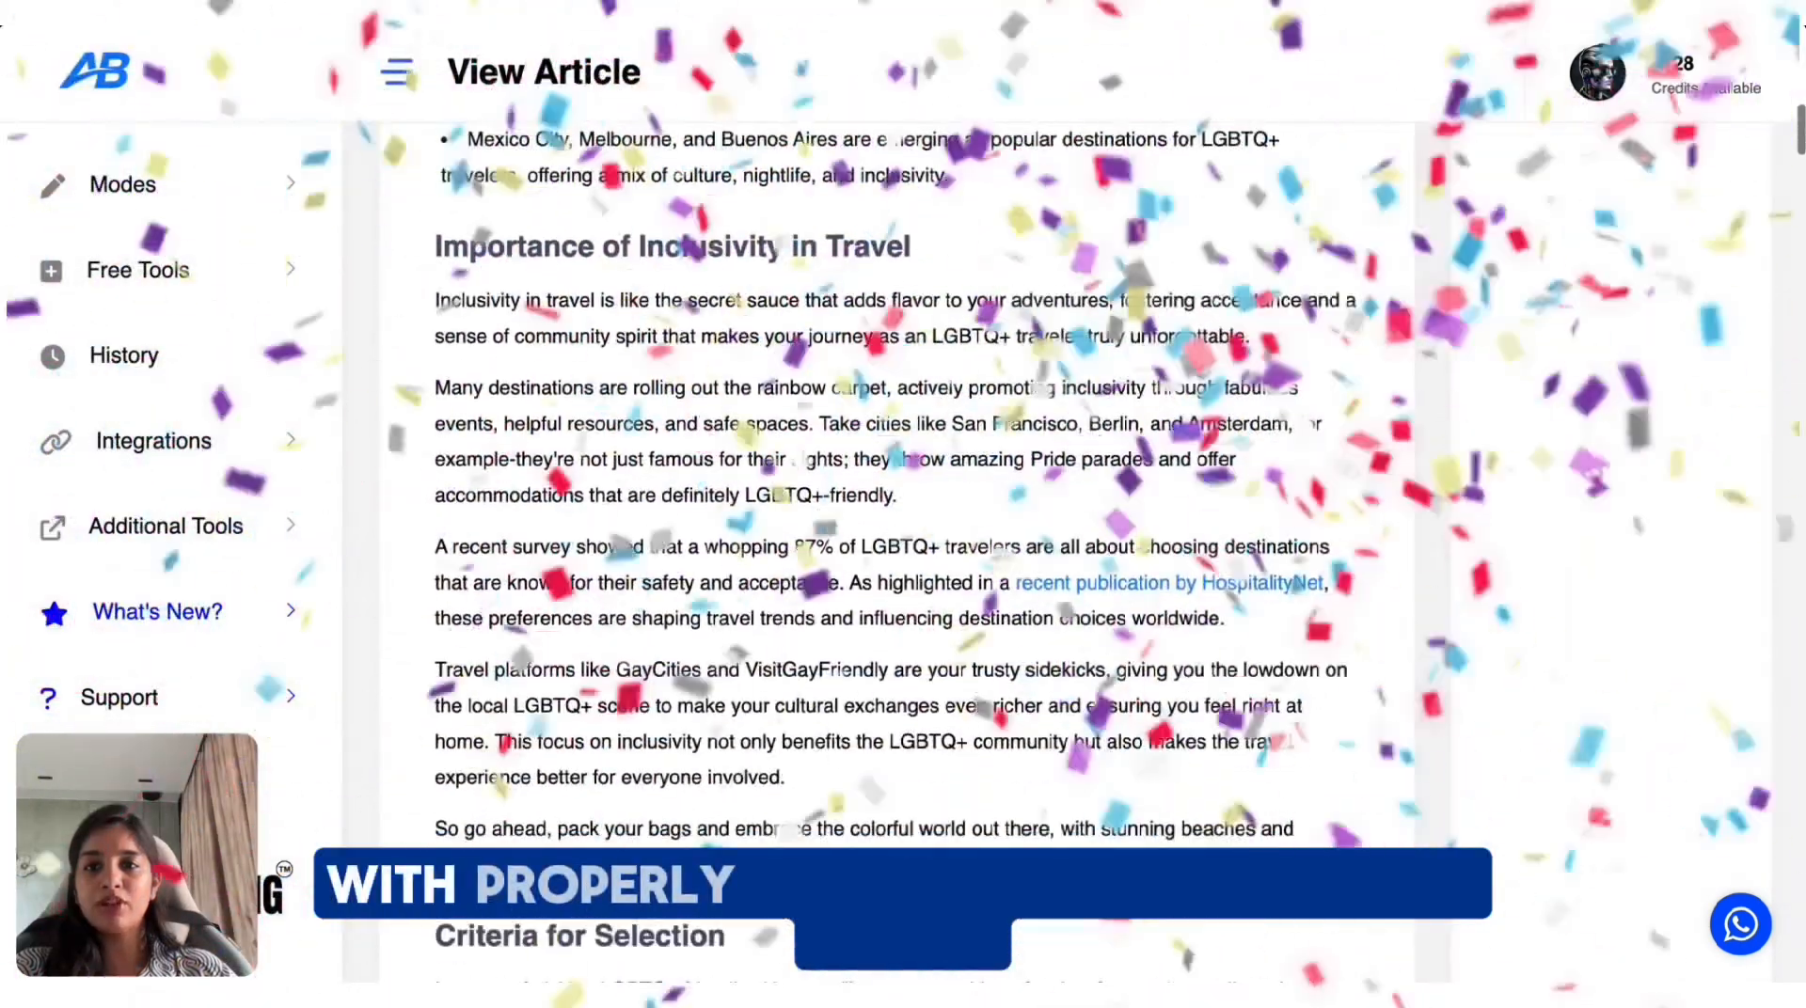
scroll(893, 565, down, 15)
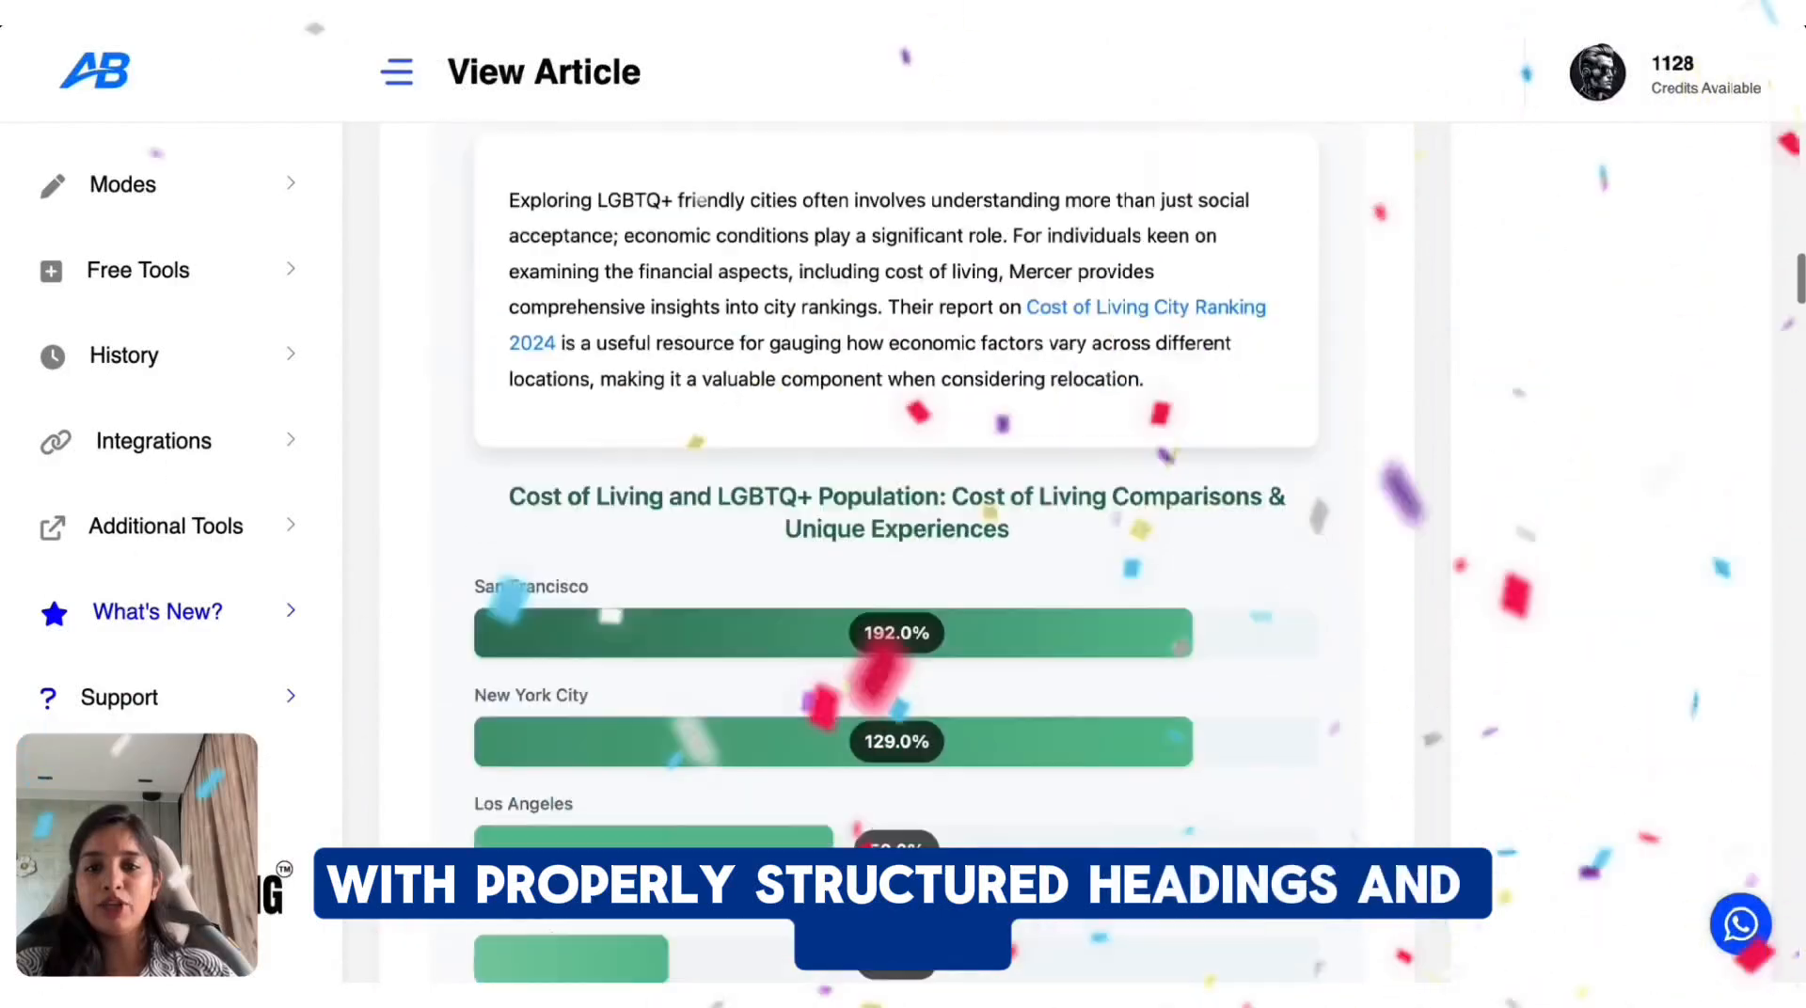
scroll(893, 565, down, 15)
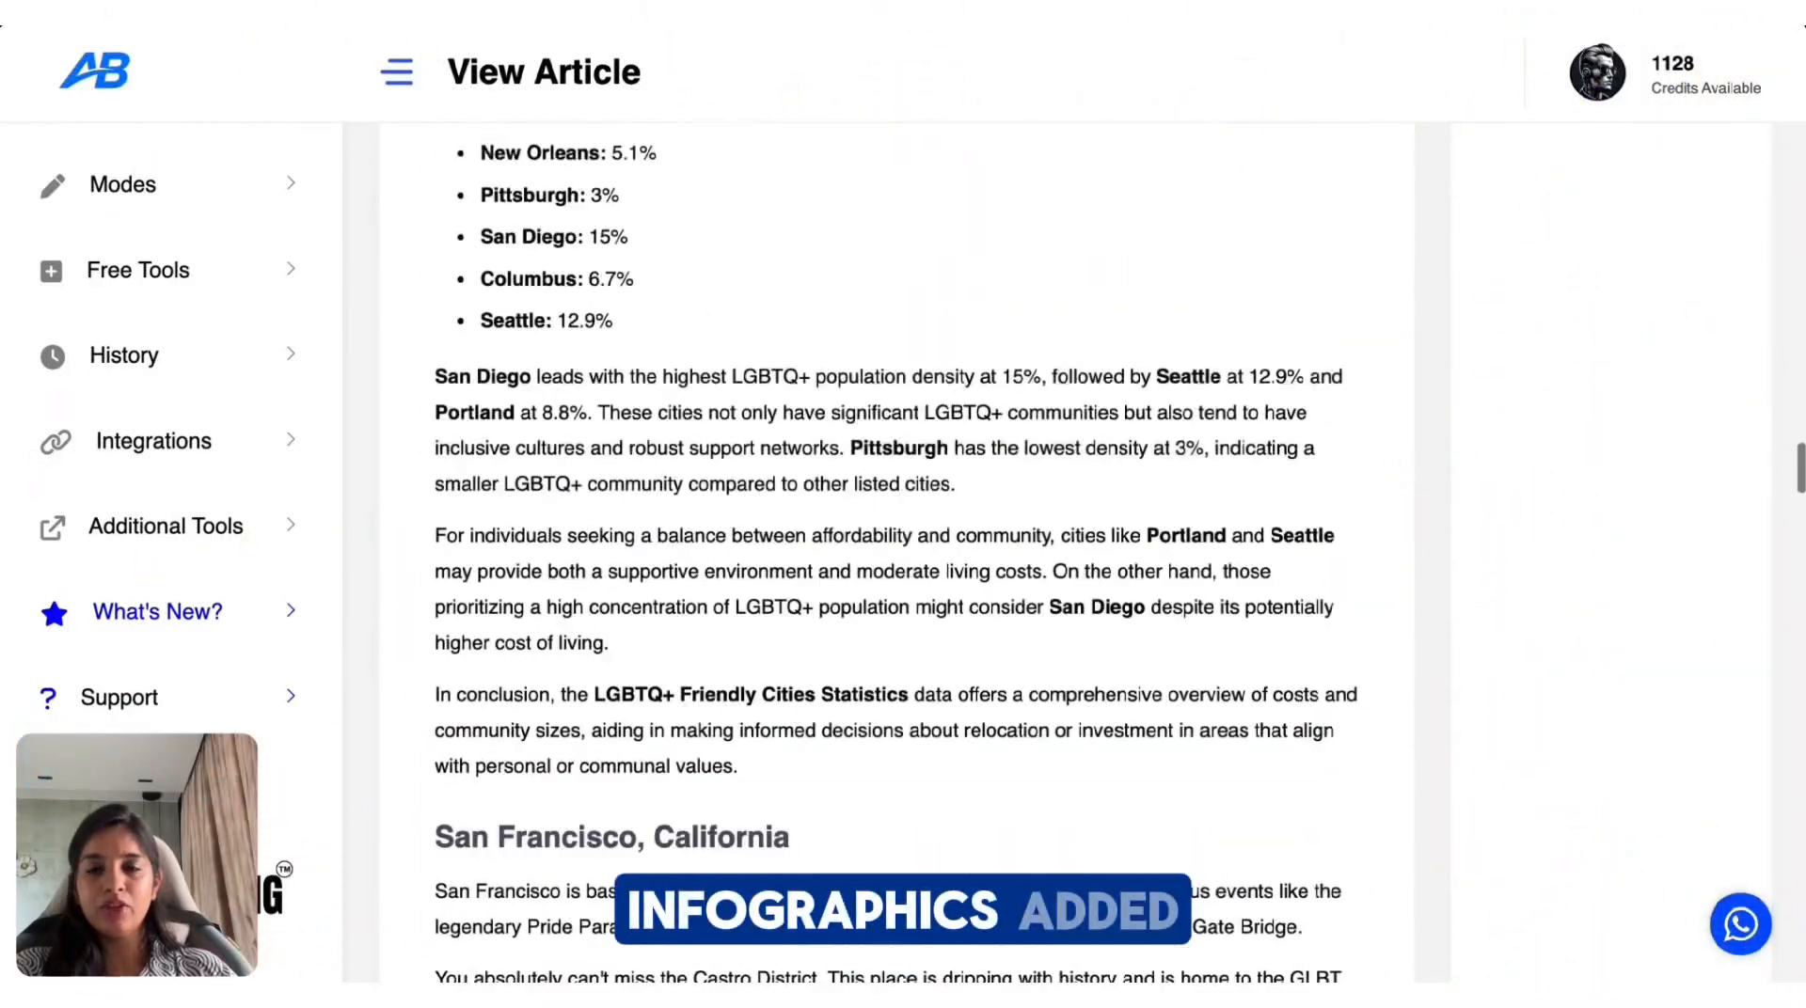
scroll(894, 564, down, 15)
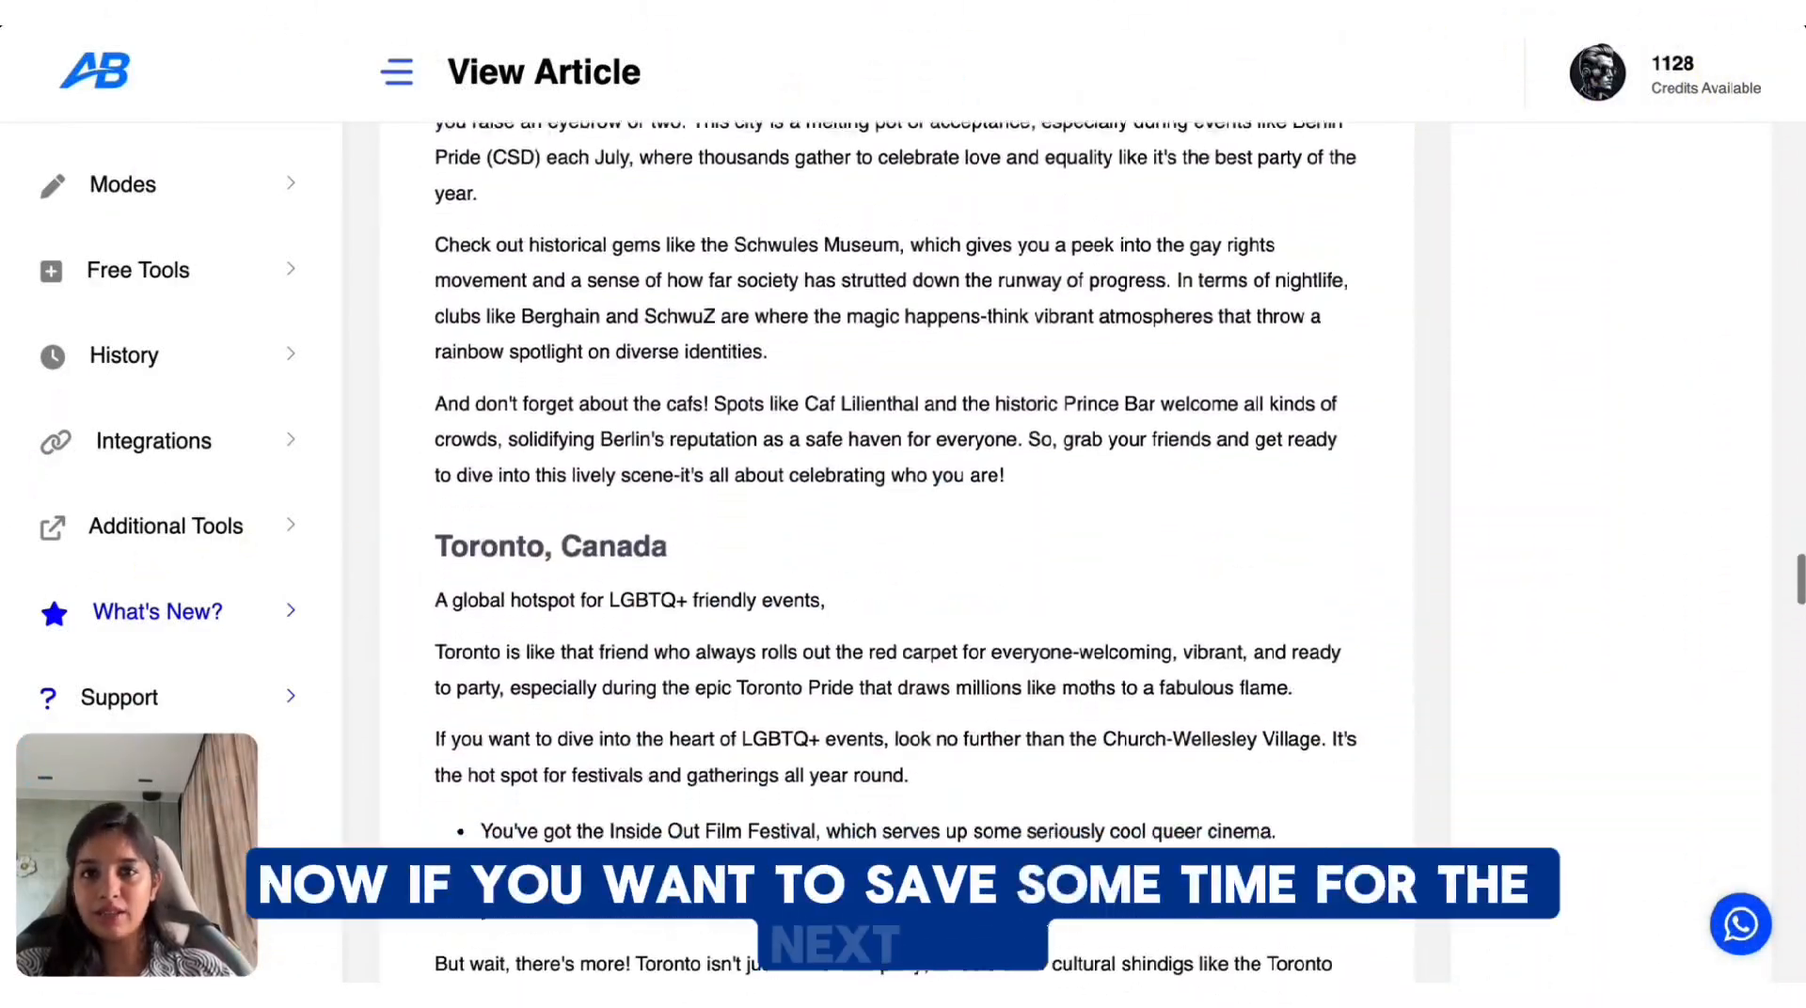
scroll(894, 565, down, 10)
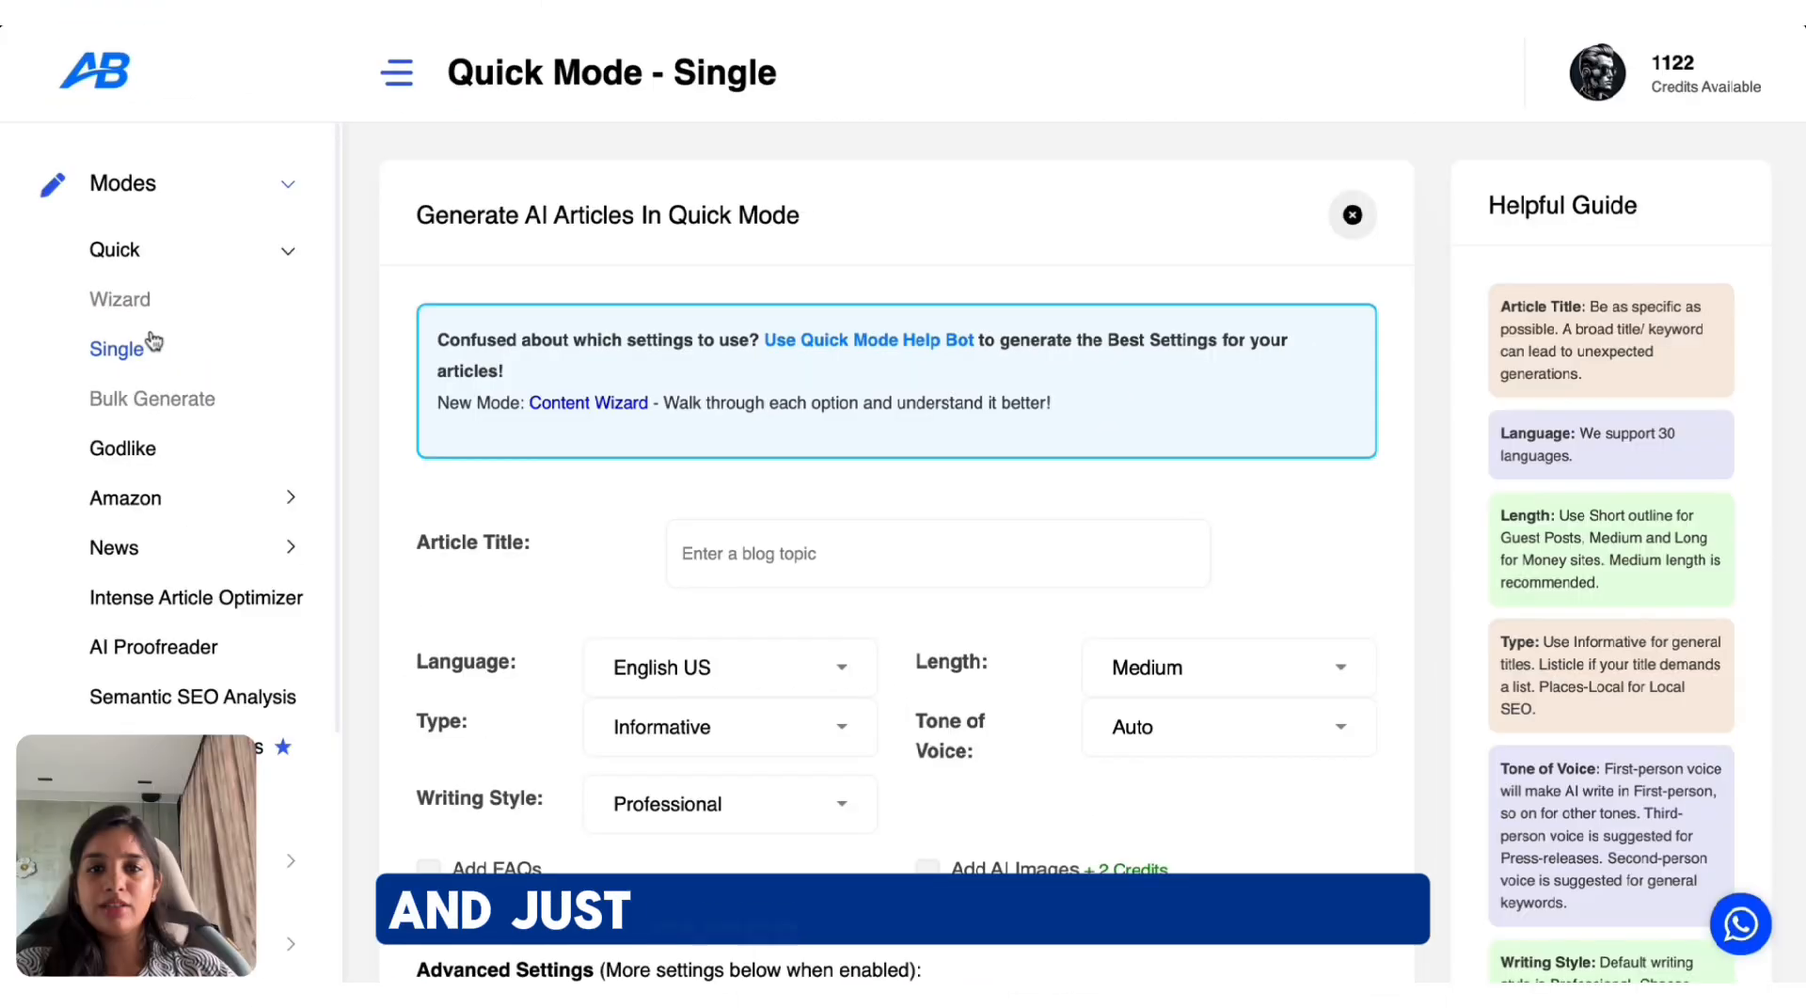
- Look over the article options of Quick Mode's Single form, and open the Bulk Generate form for multiple titles
scroll(1118, 563, down, 1)
scroll(1118, 563, down, 5)
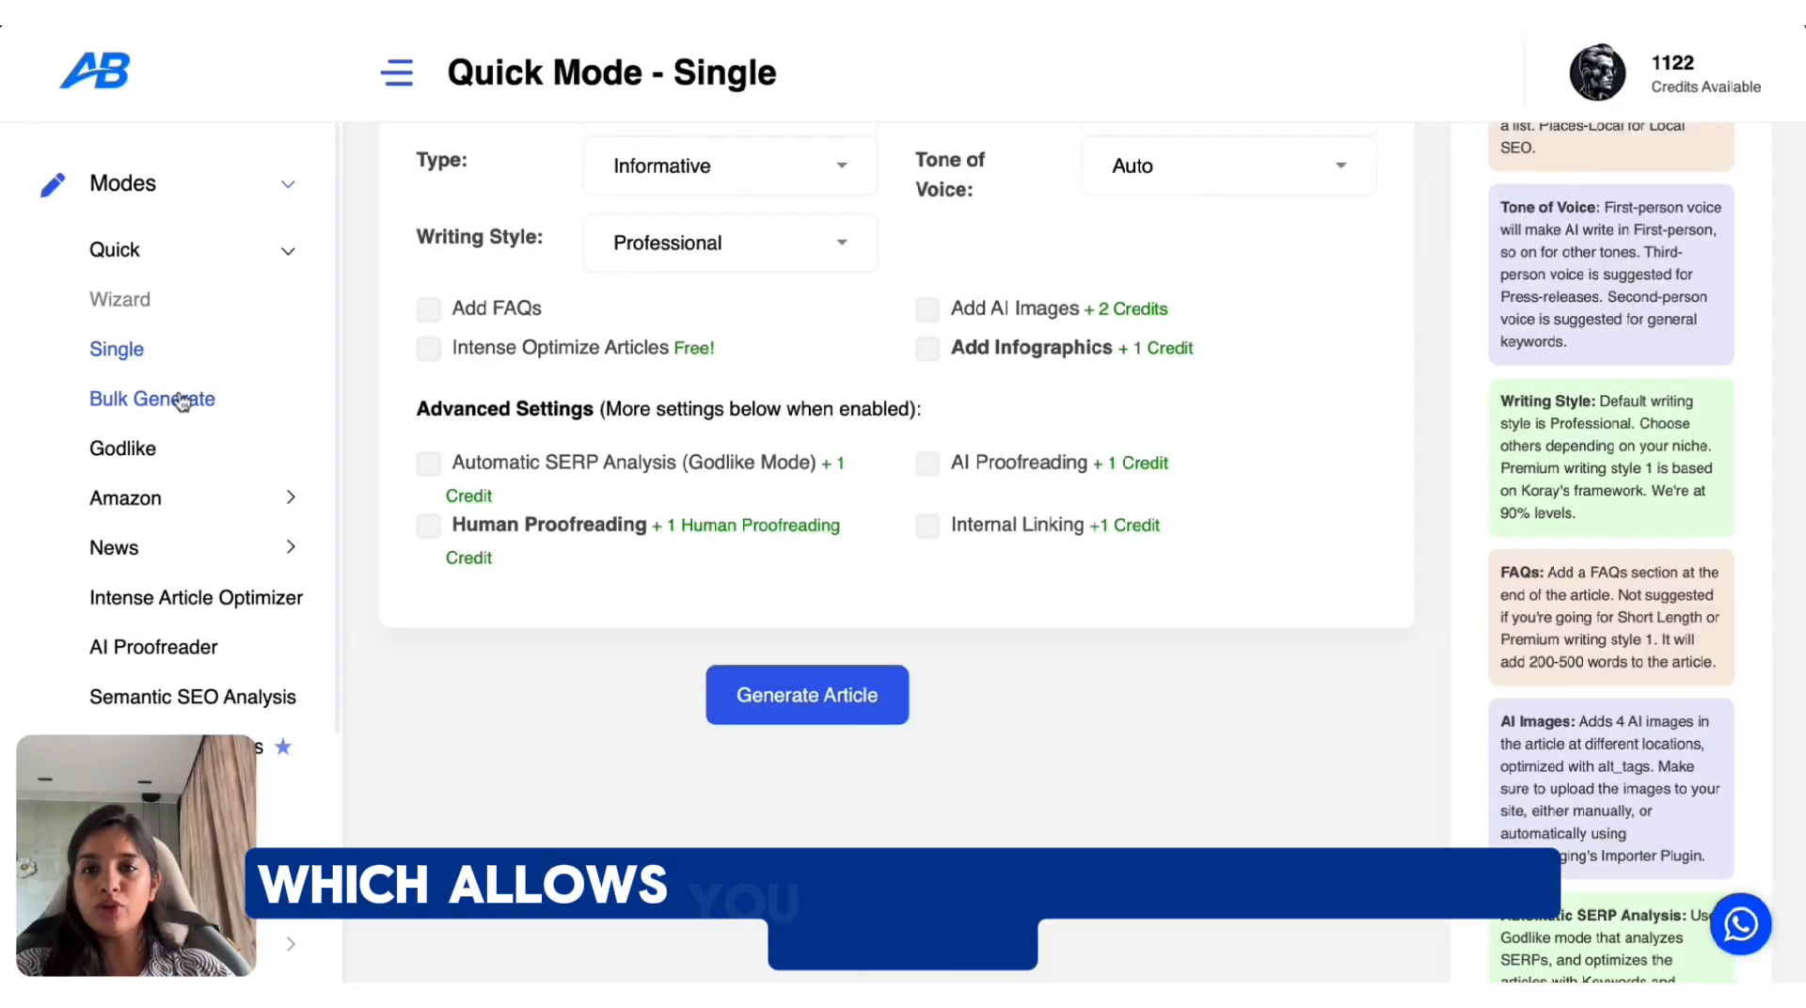
click(182, 401)
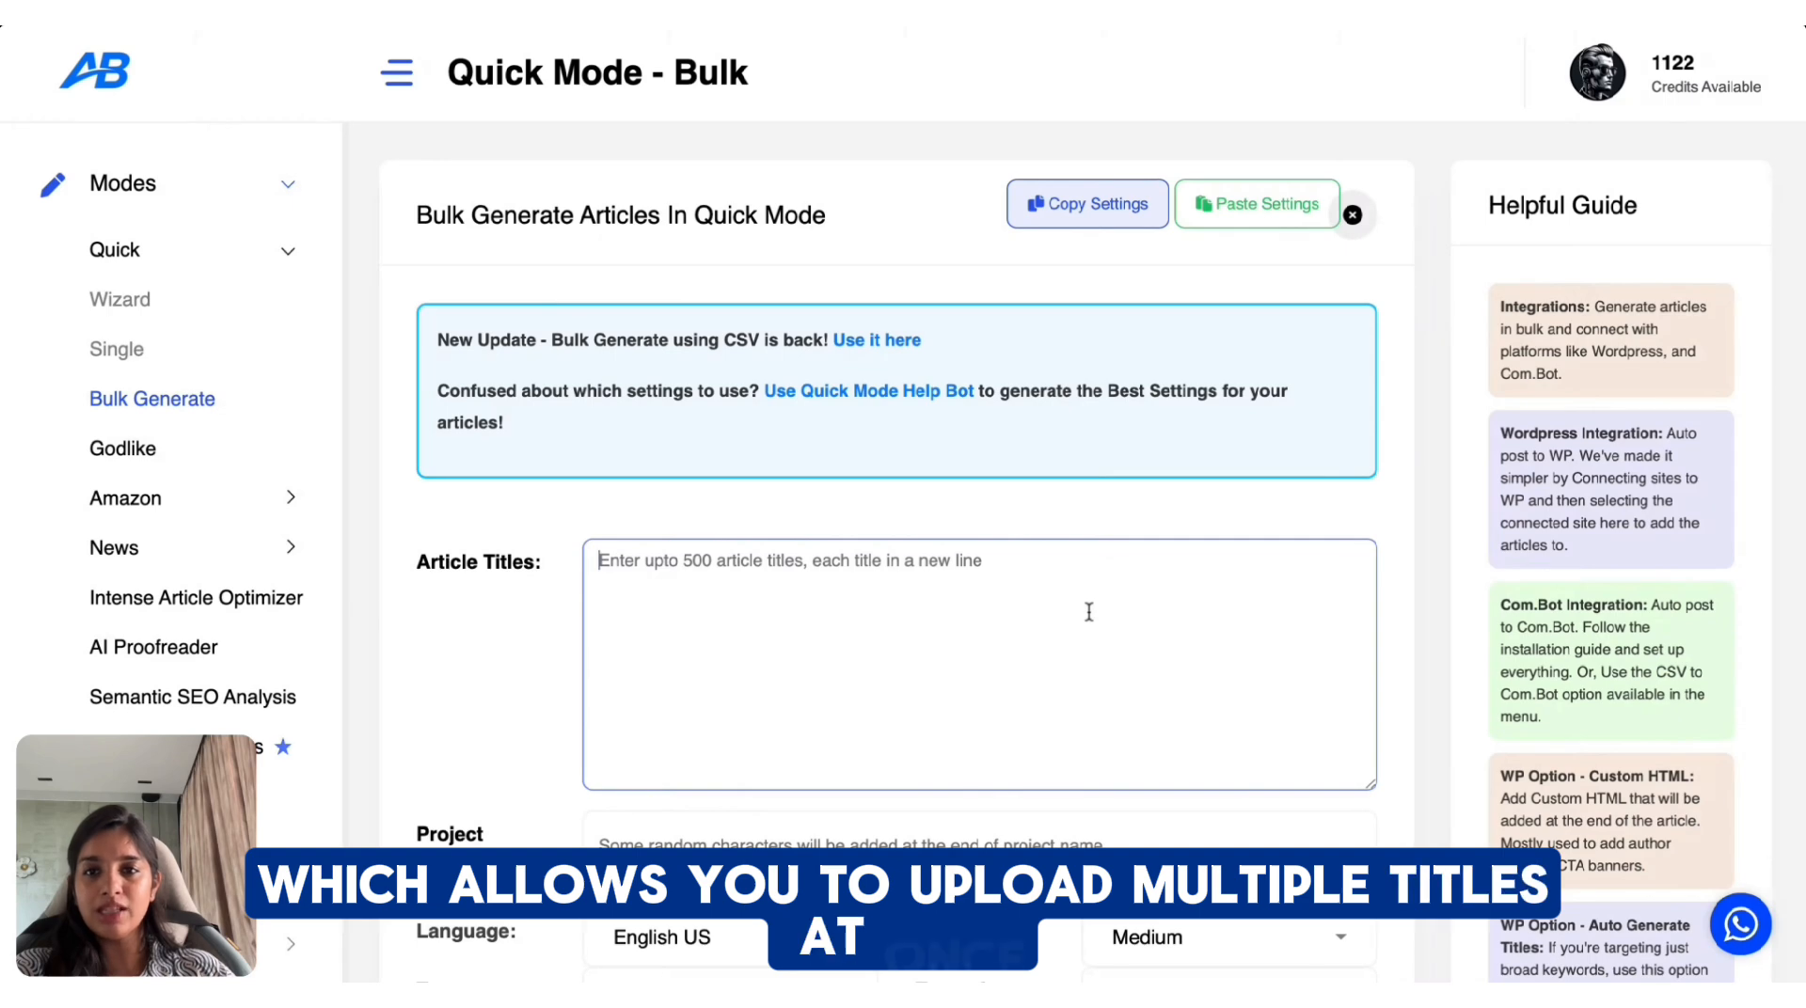
scroll(1089, 613, down, 1)
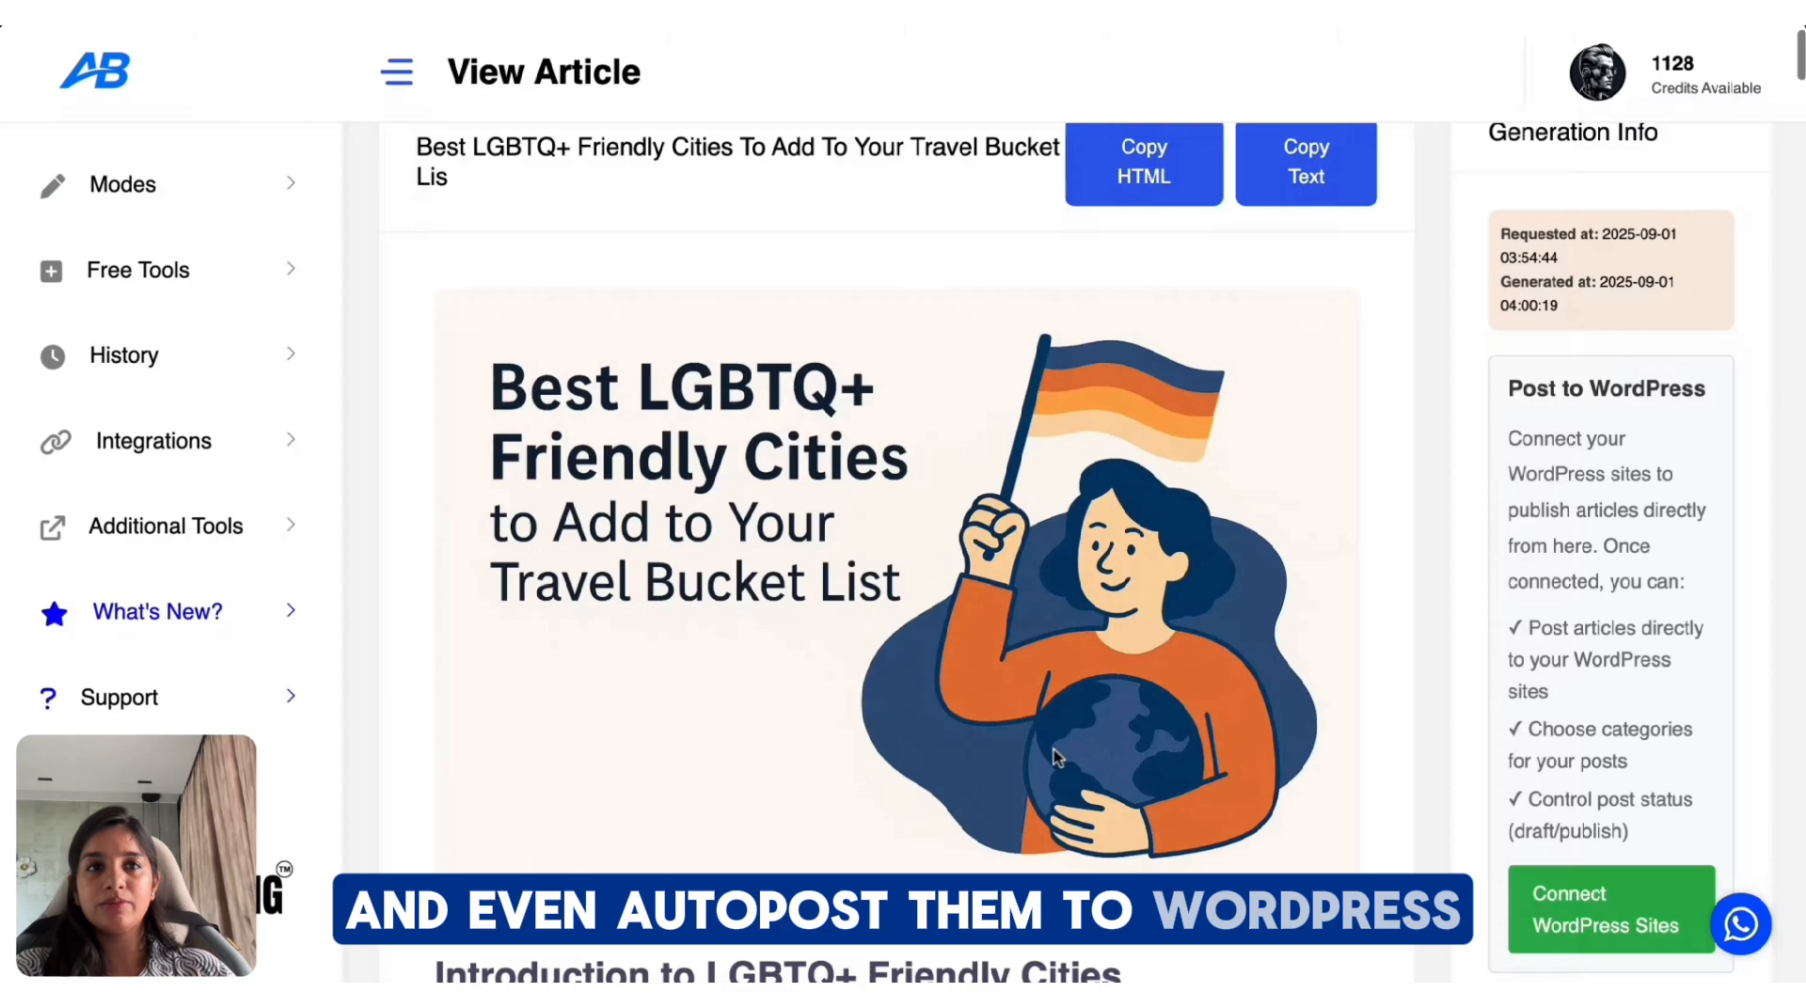
- Examine the generated article from its cover image through the introduction and selection criteria to the cities statistics infographic
scroll(893, 564, down, 3)
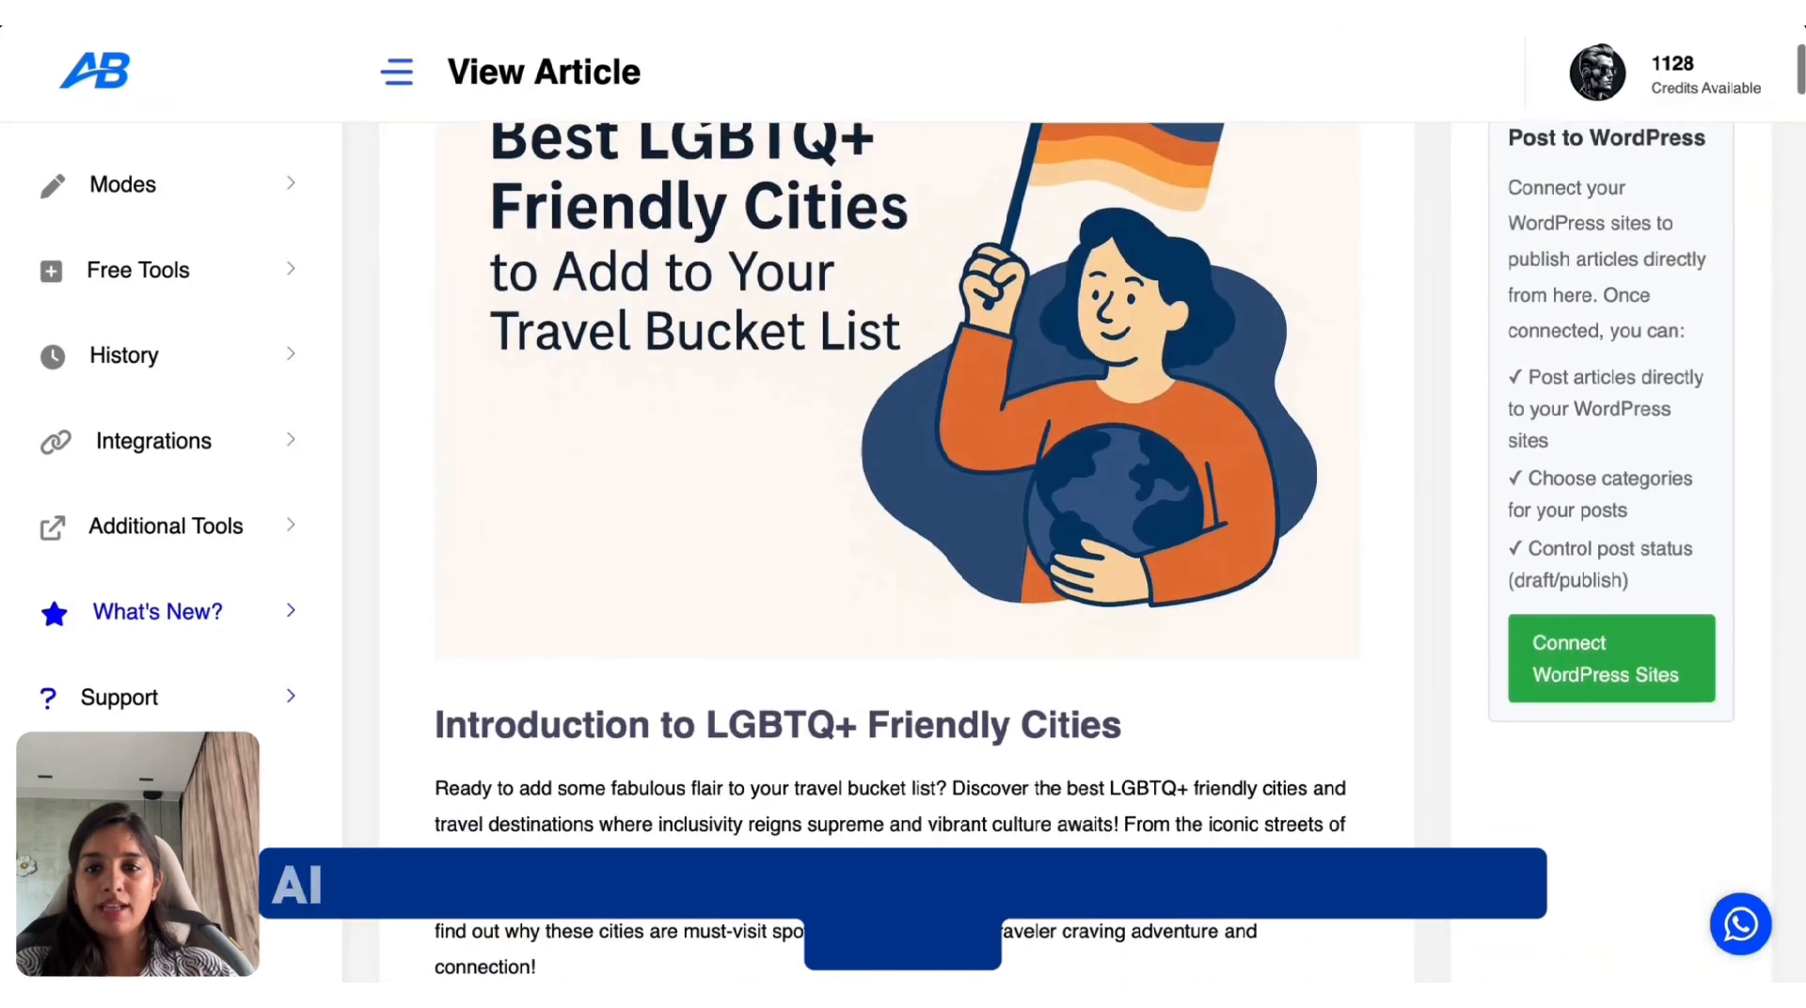
scroll(894, 564, down, 4)
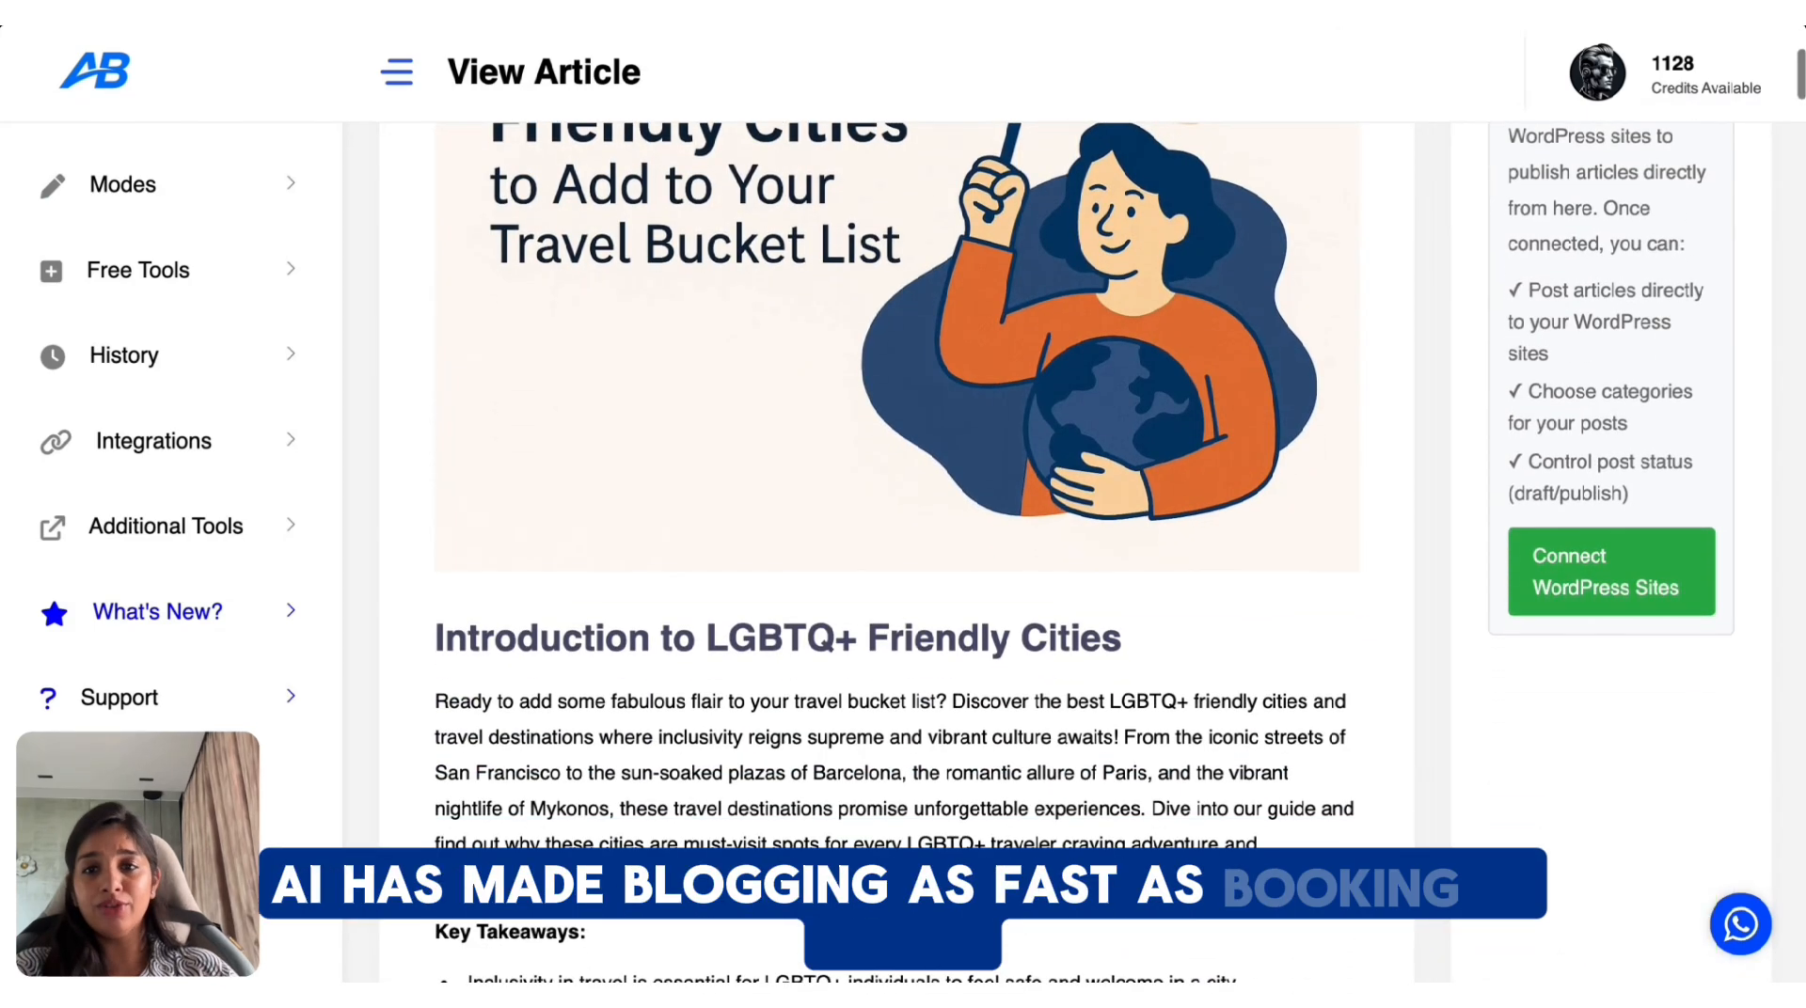
scroll(893, 564, down, 3)
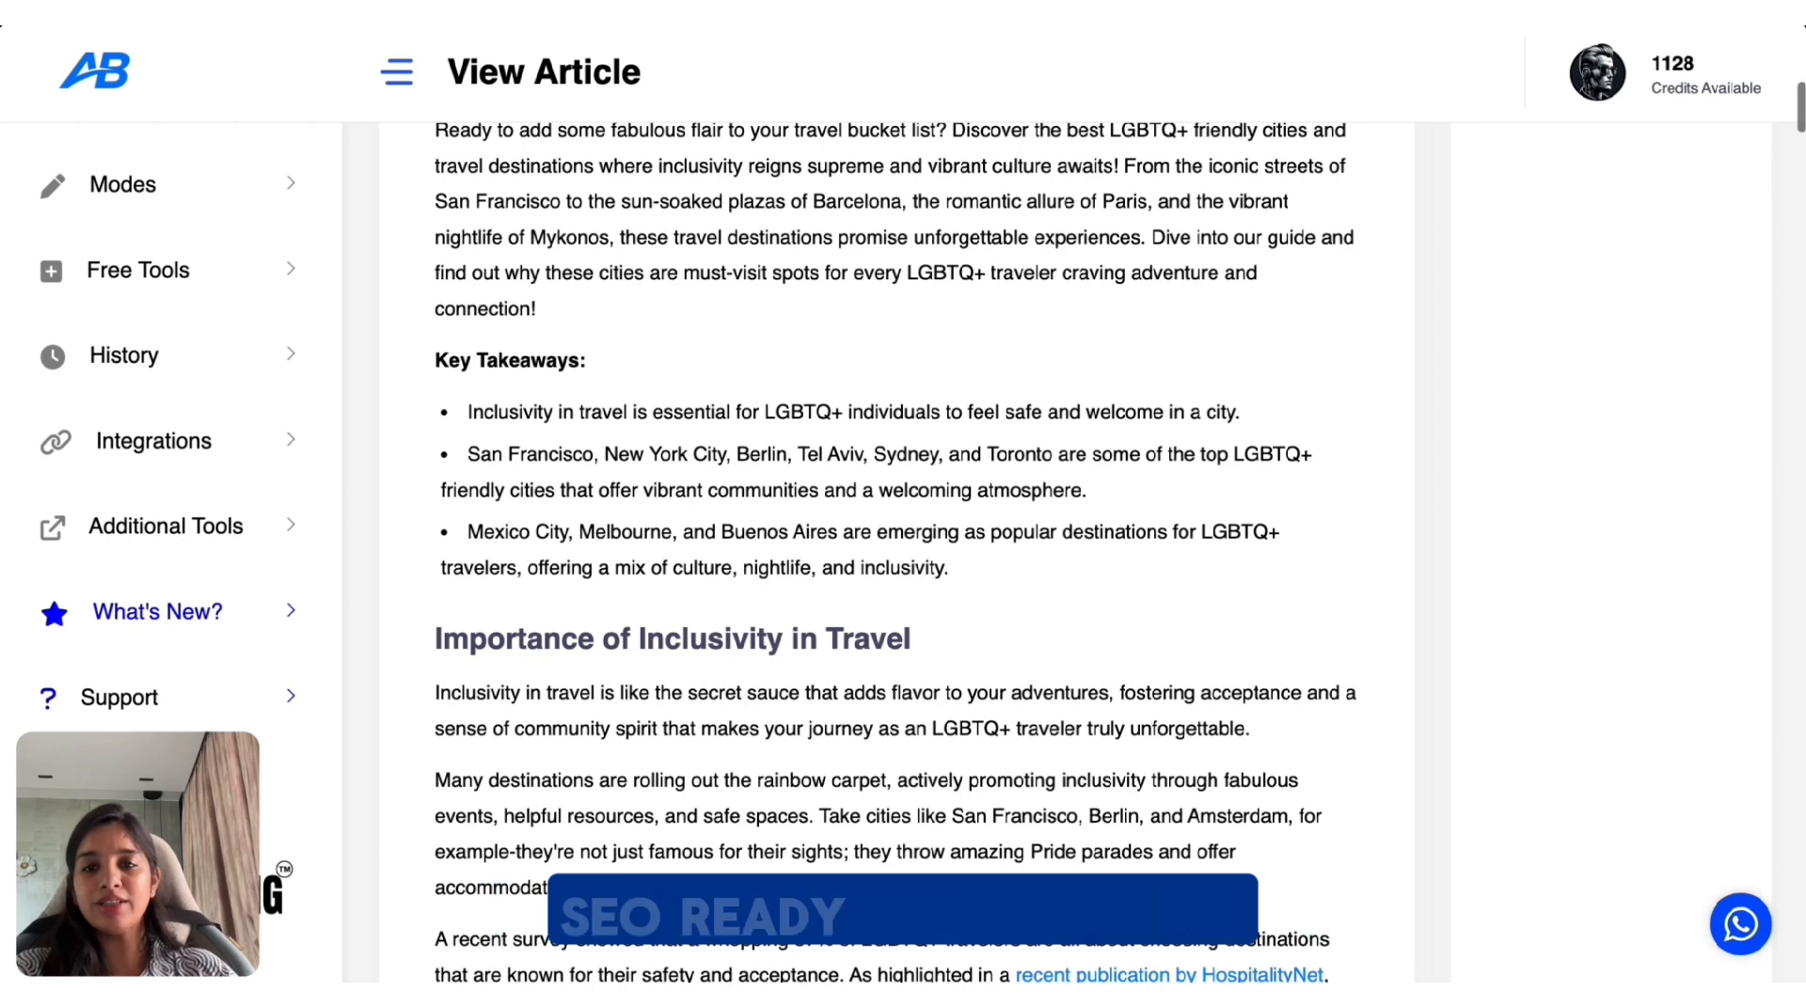
scroll(894, 565, down, 1)
scroll(893, 564, down, 2)
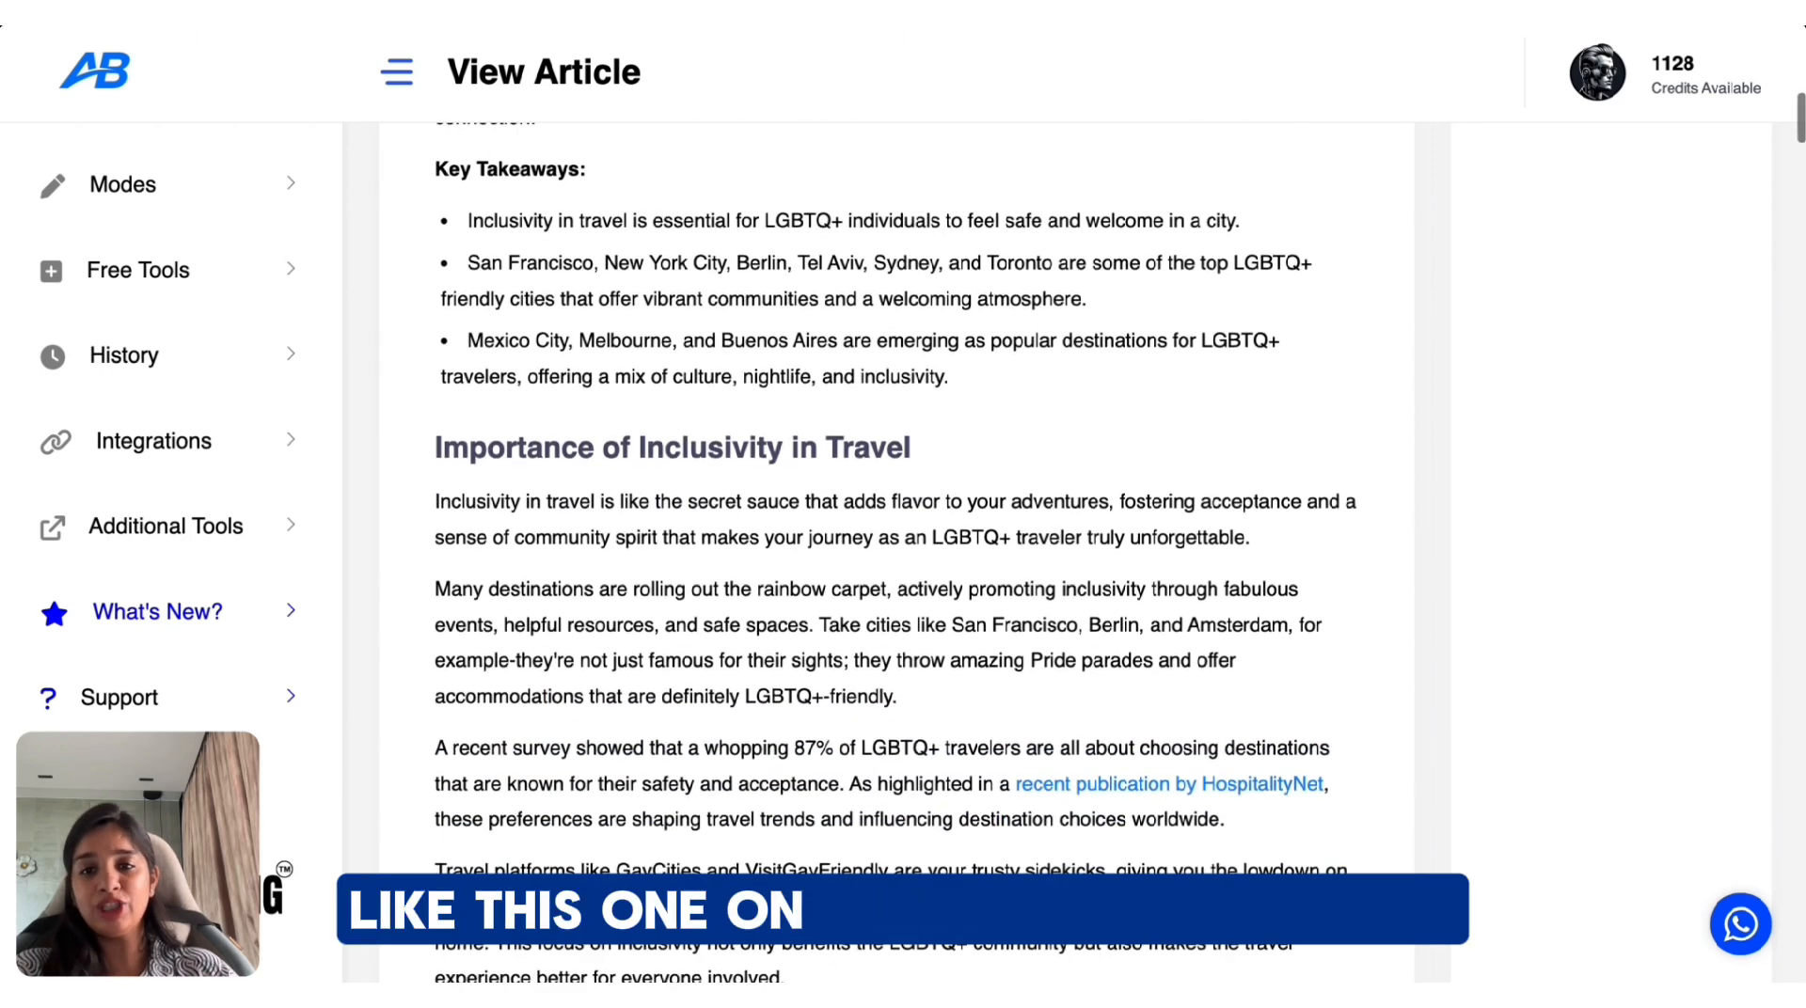
scroll(894, 565, down, 5)
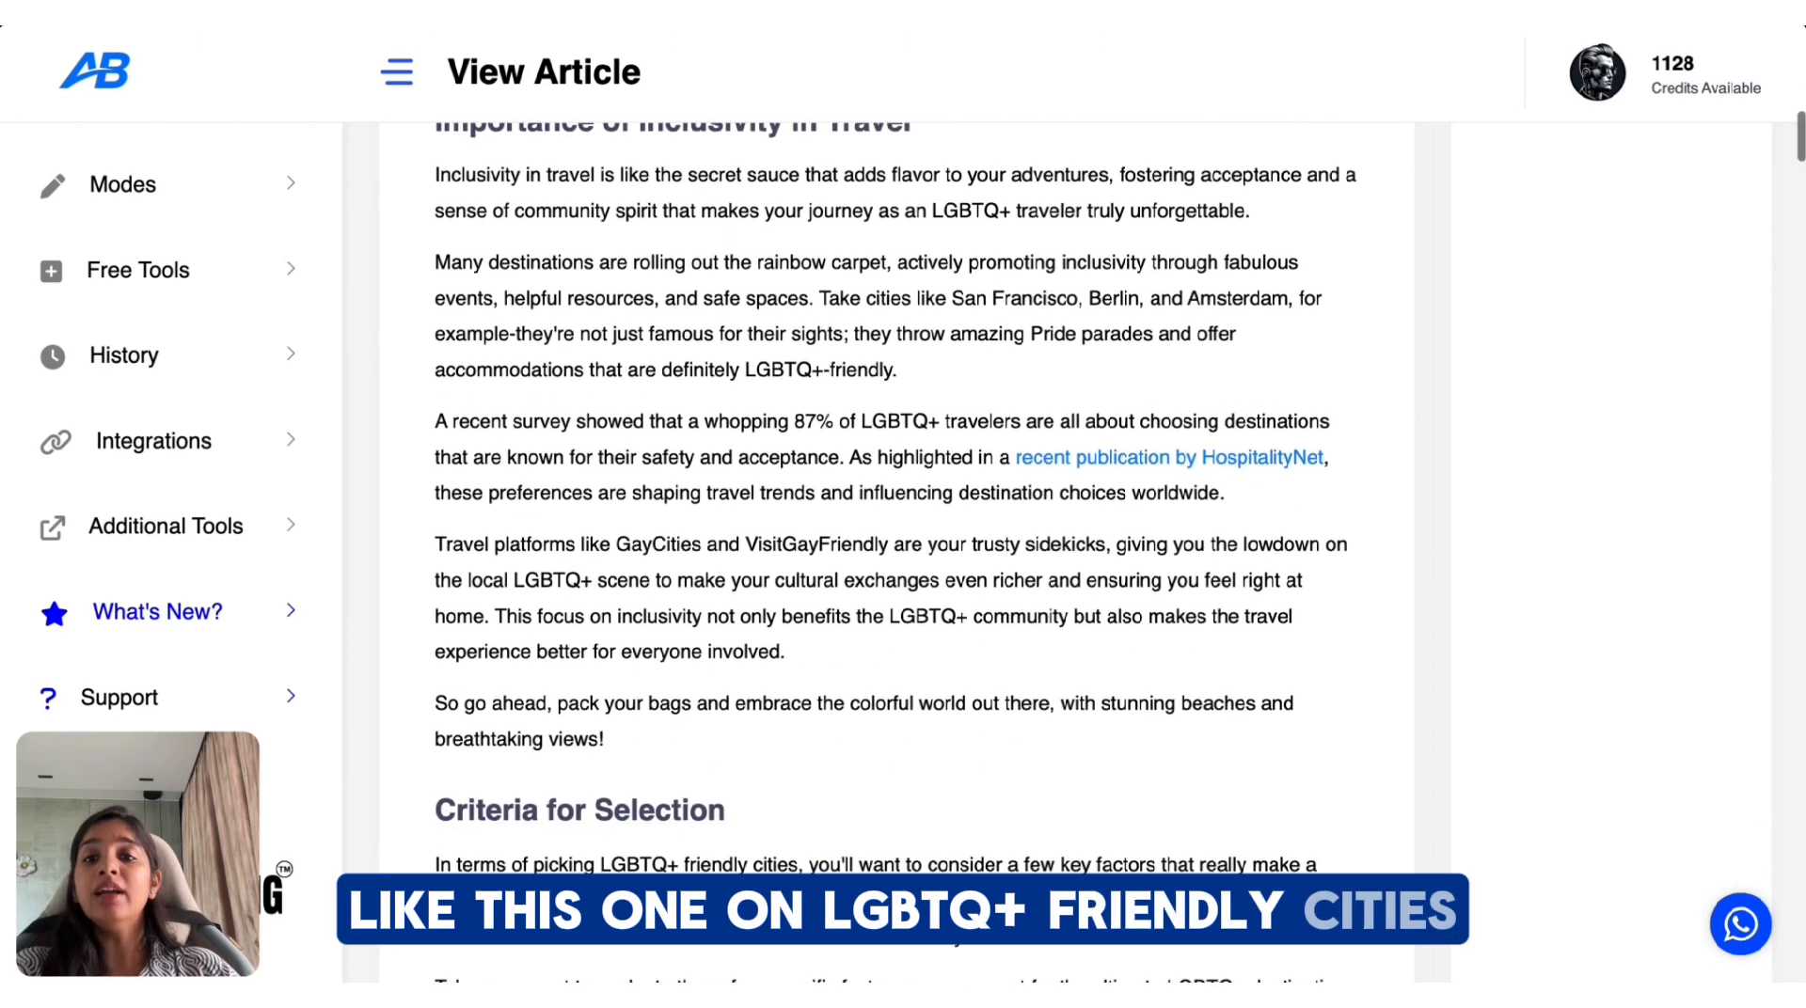
scroll(894, 564, down, 4)
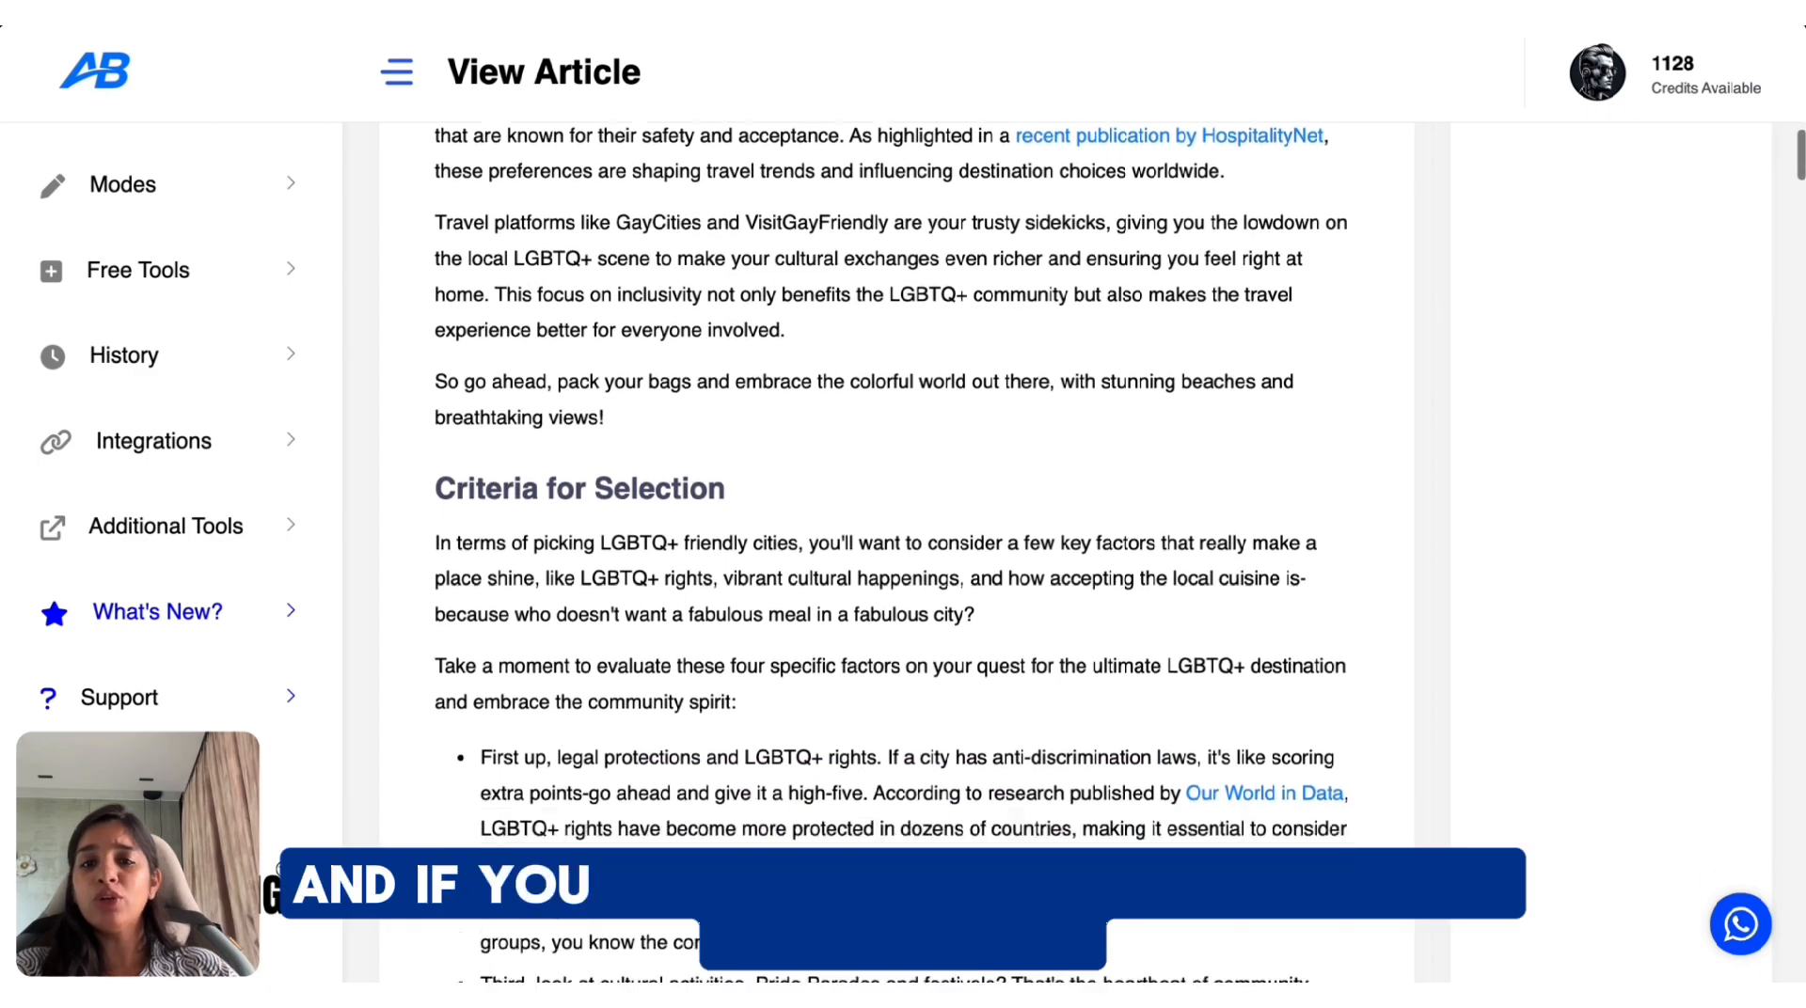
scroll(893, 564, down, 5)
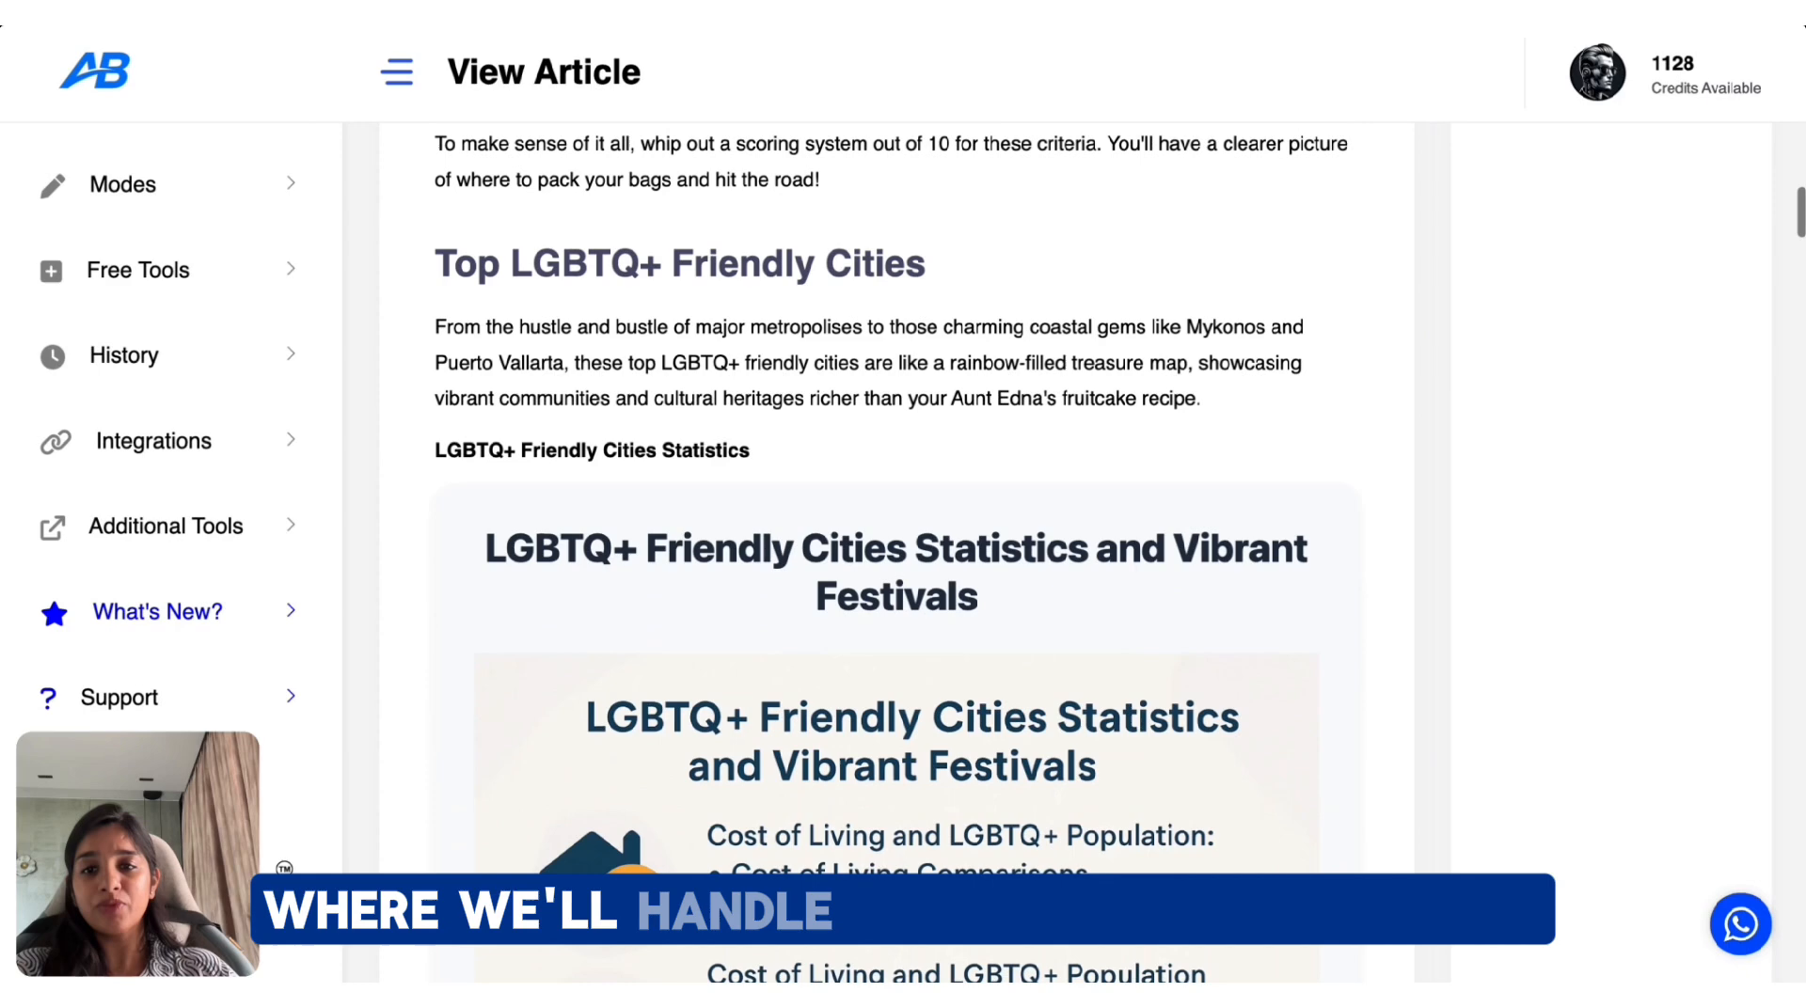
scroll(894, 564, down, 4)
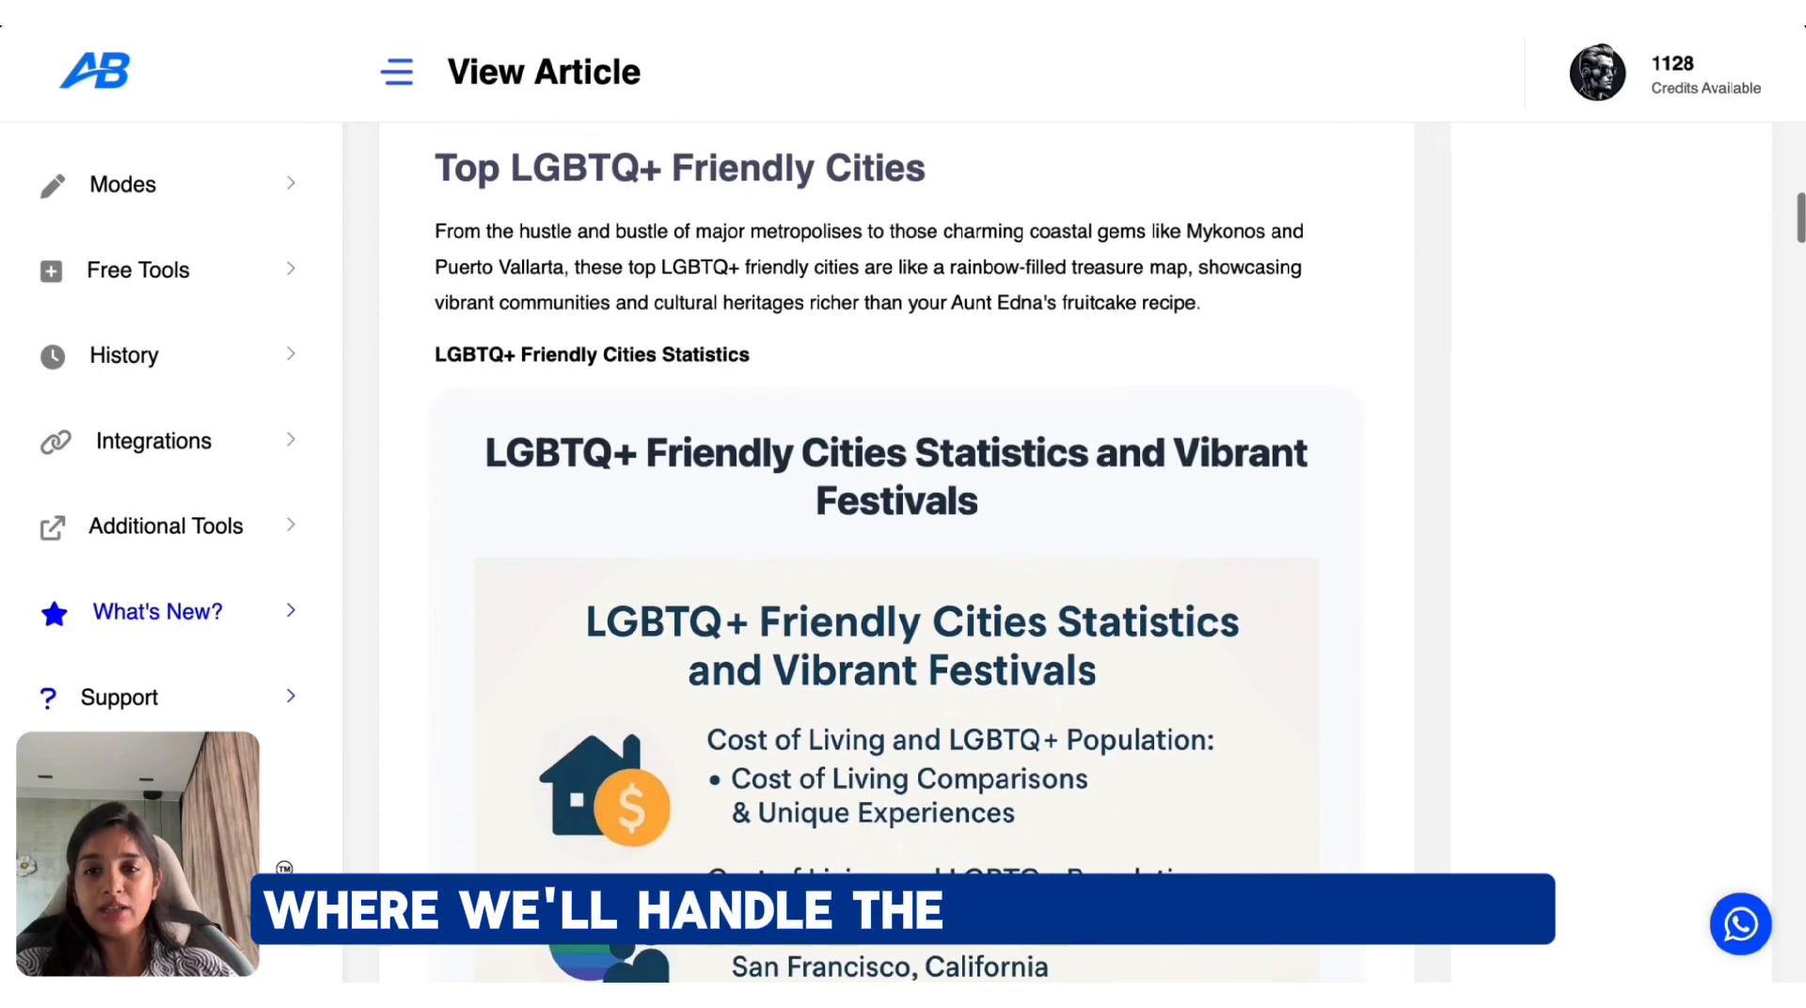
scroll(894, 564, down, 3)
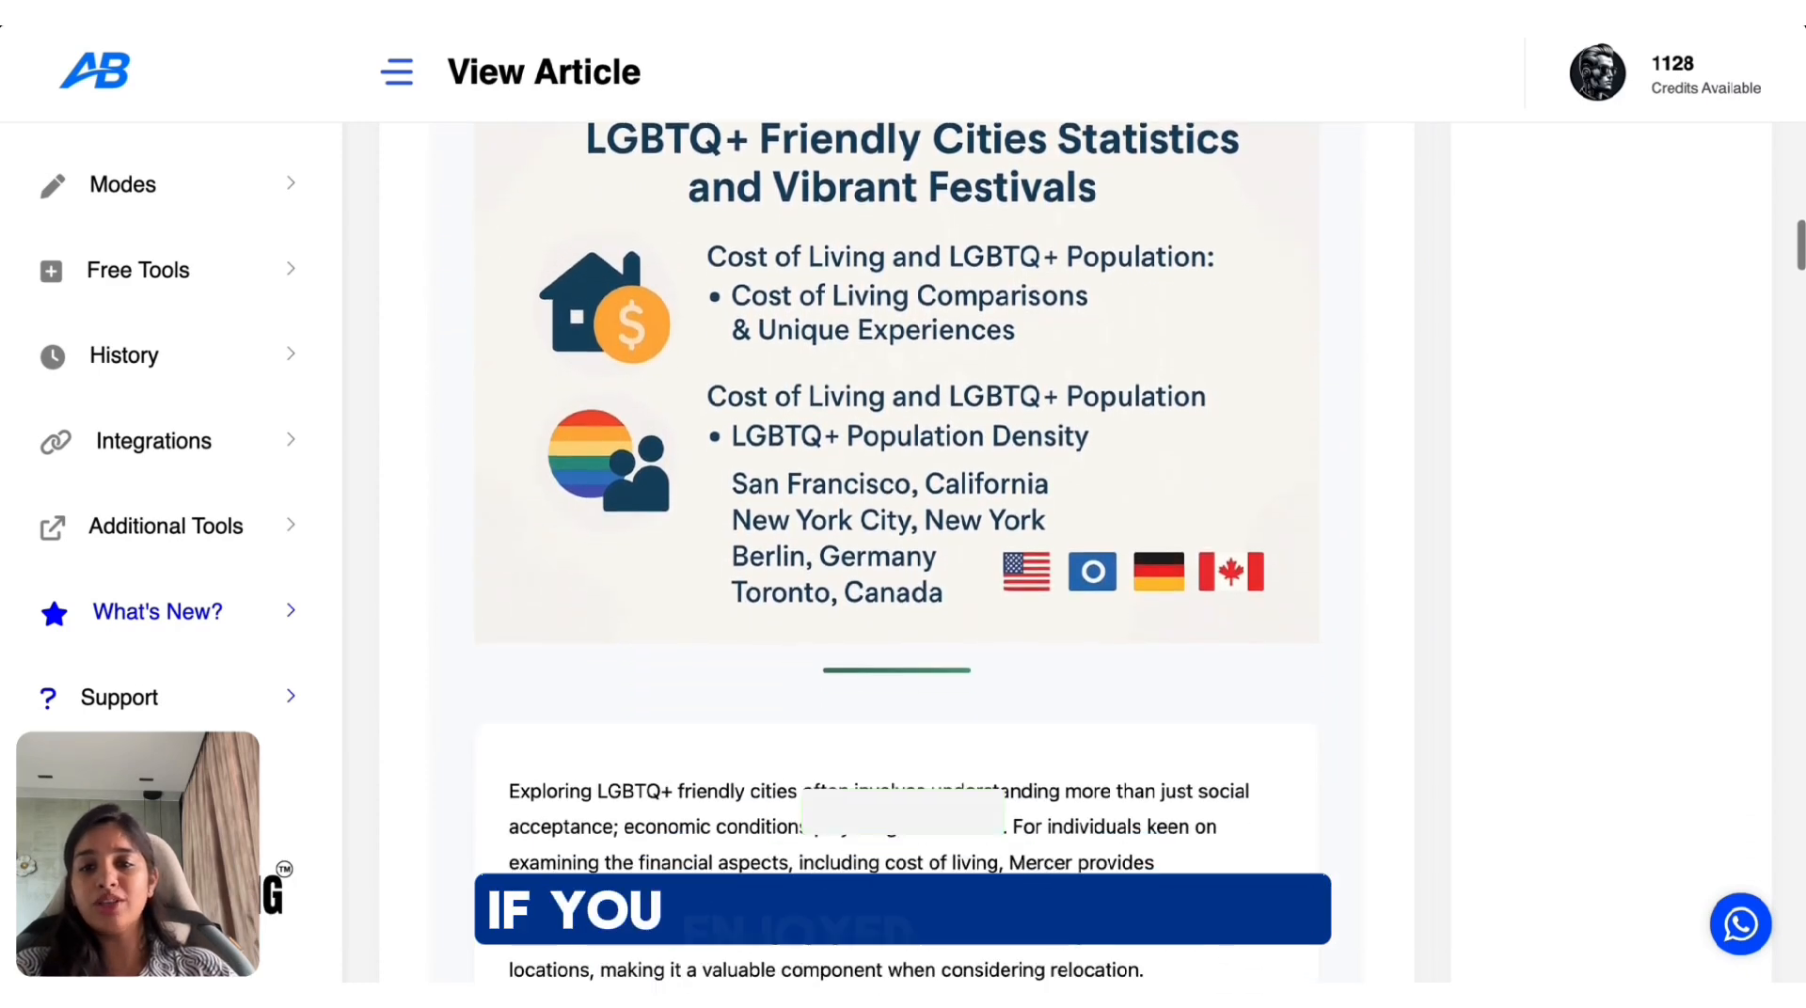